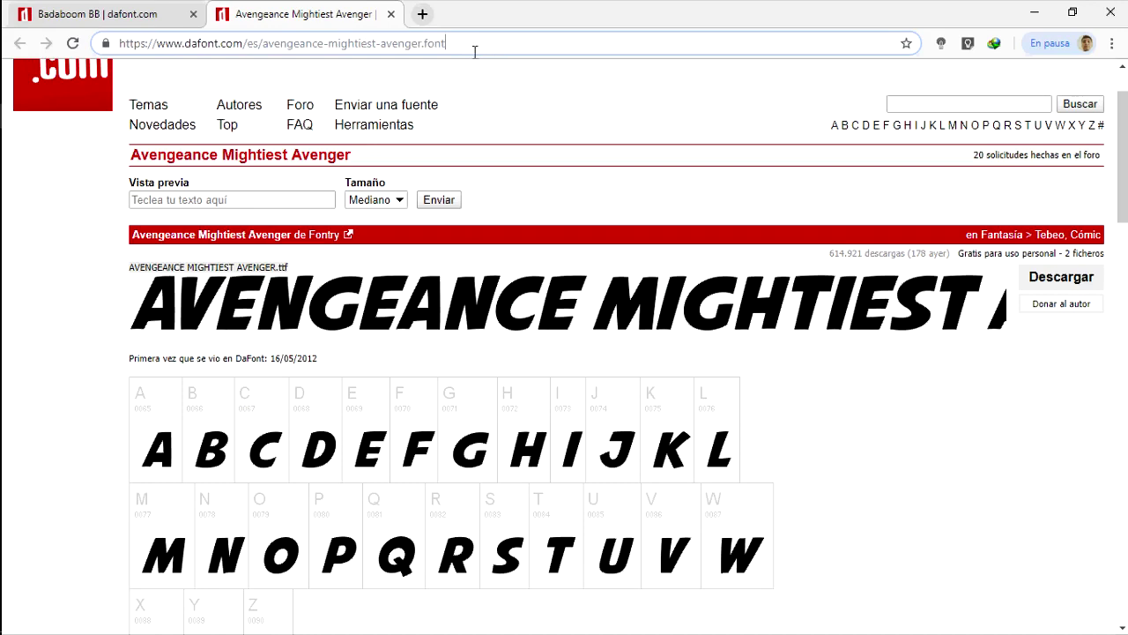
Download the Avengeance Mightiest Avenger font zip from DaFont.
drag(474, 52, 113, 33)
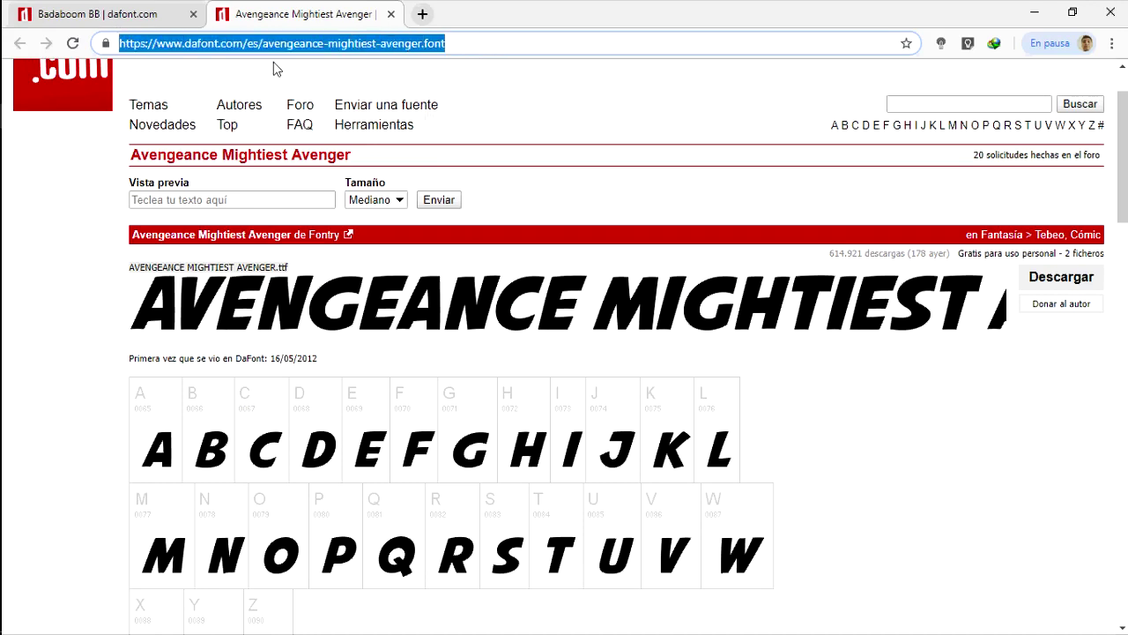
click(882, 344)
scroll(705, 207, down, 1)
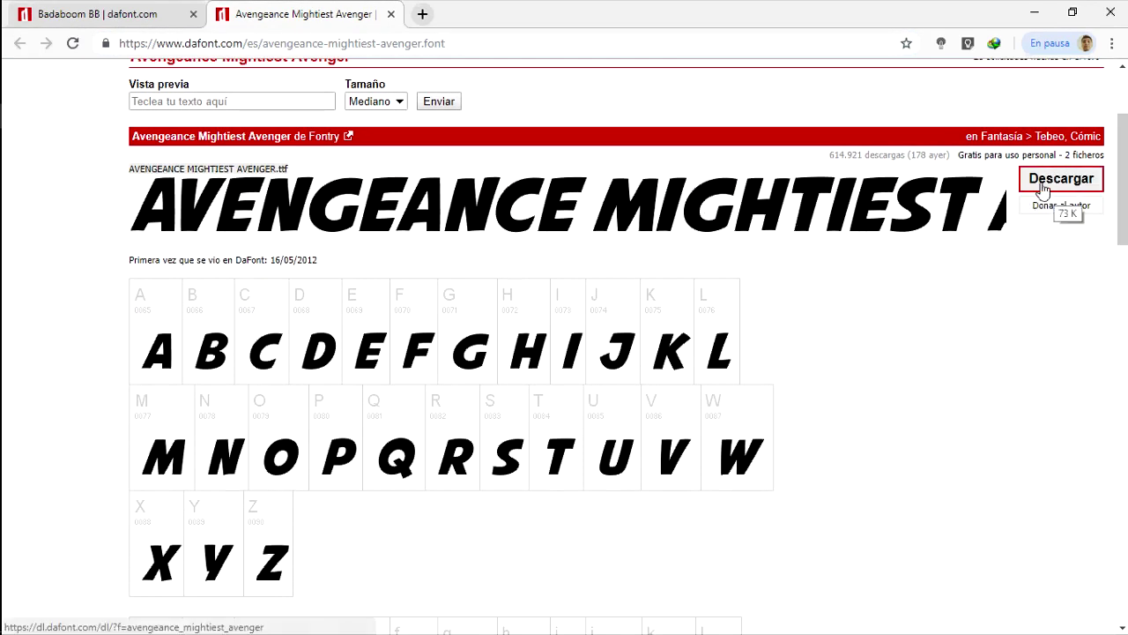
click(1073, 187)
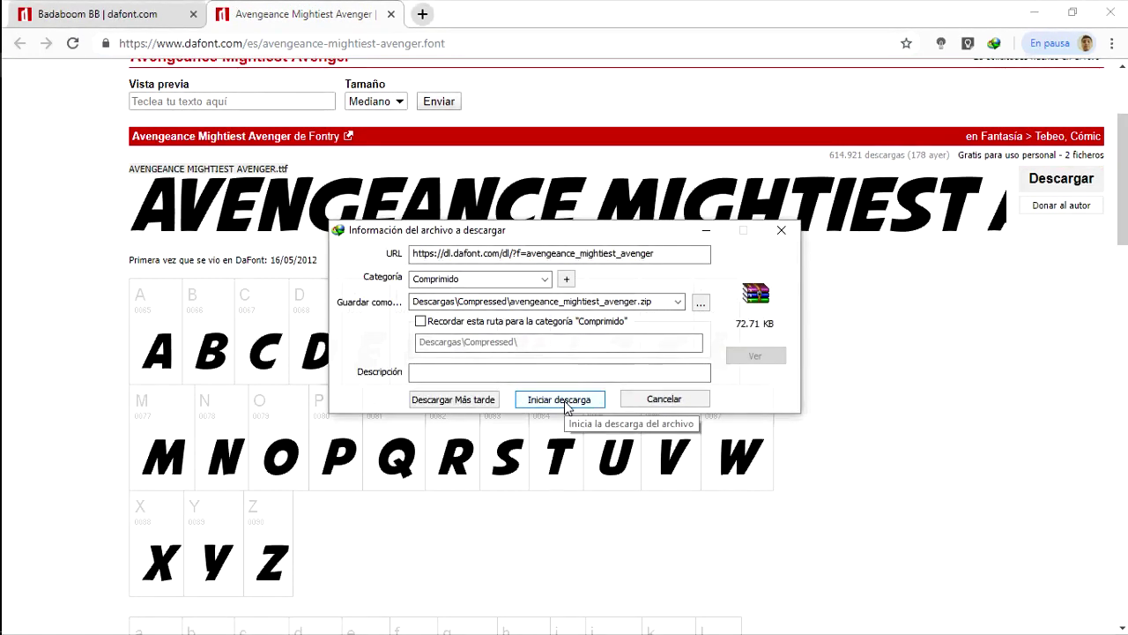
click(566, 401)
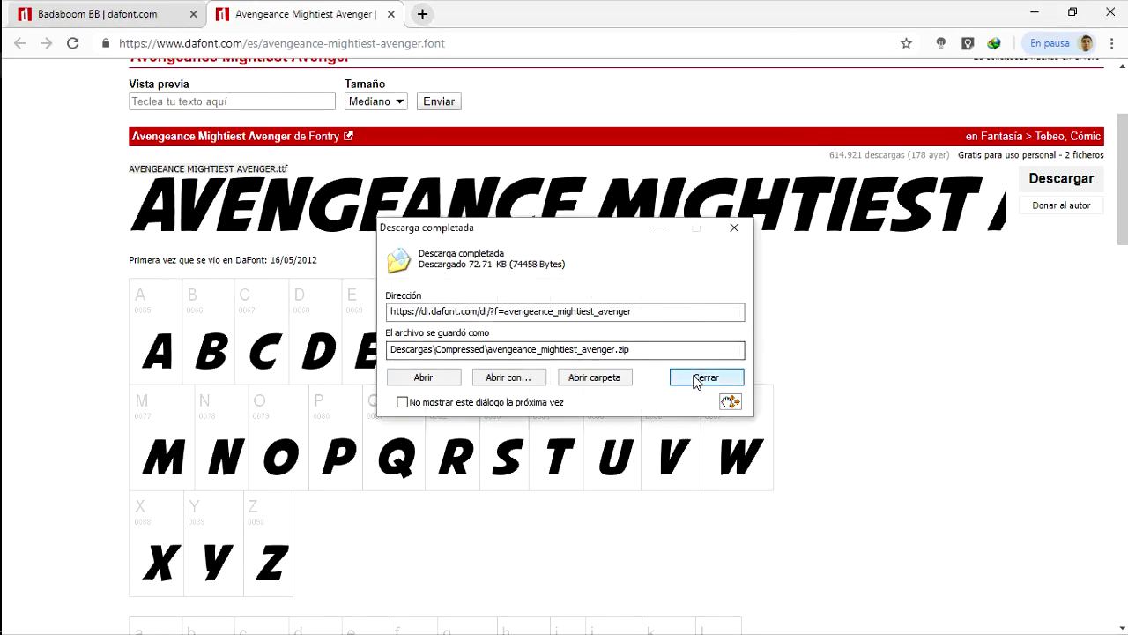
click(696, 377)
Download the Badaboom BB font zip from its DaFont page.
click(97, 14)
scroll(881, 264, down, 2)
click(1062, 208)
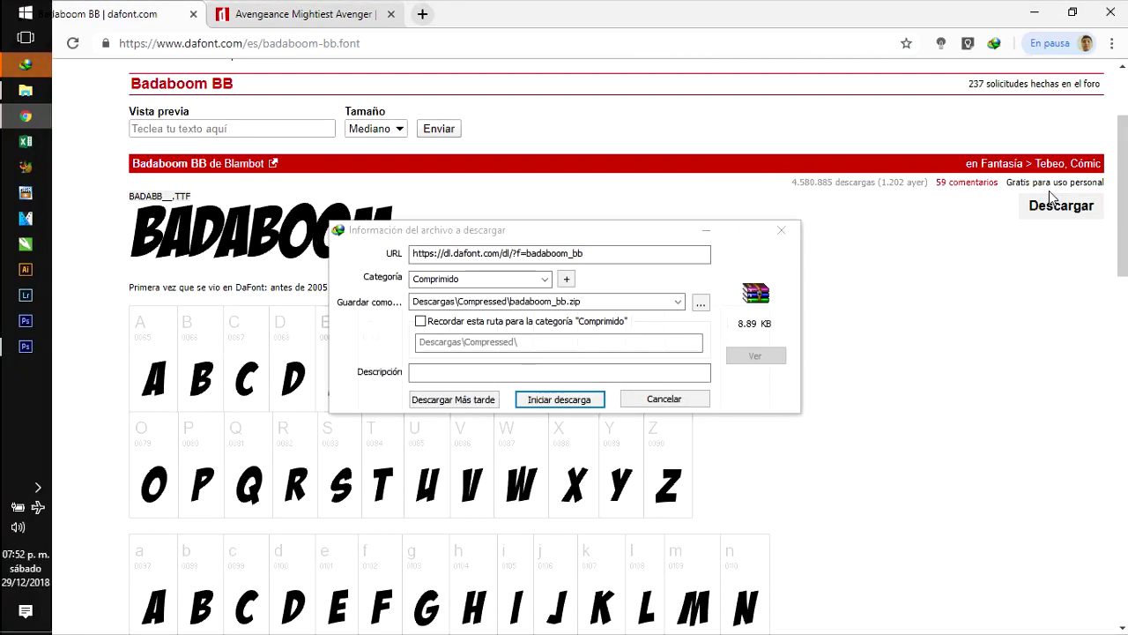
click(593, 399)
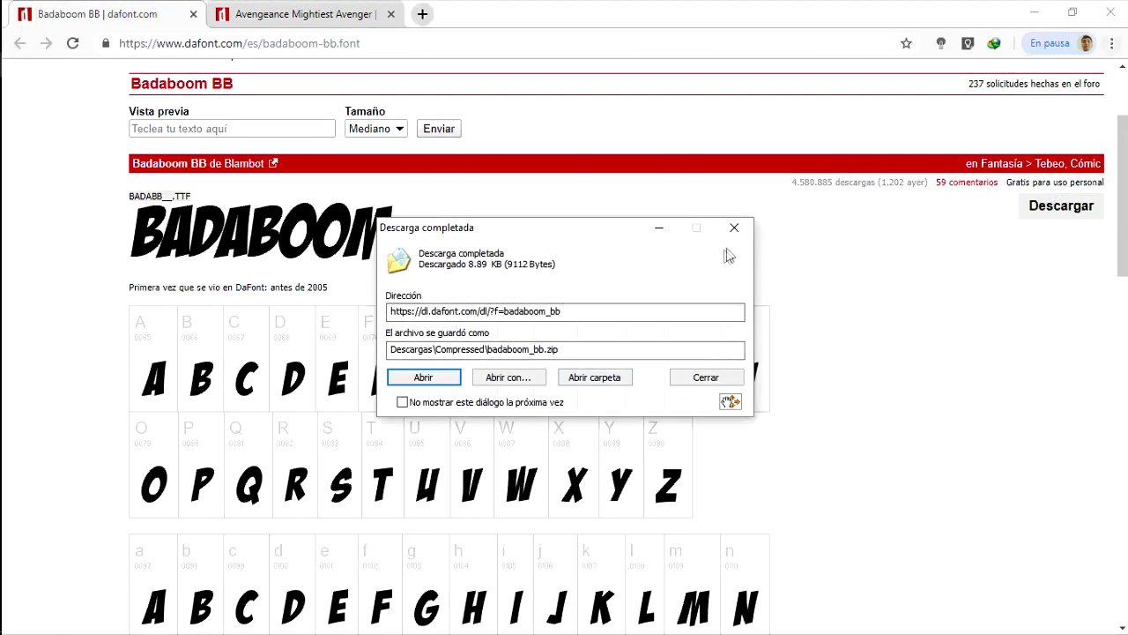
click(709, 379)
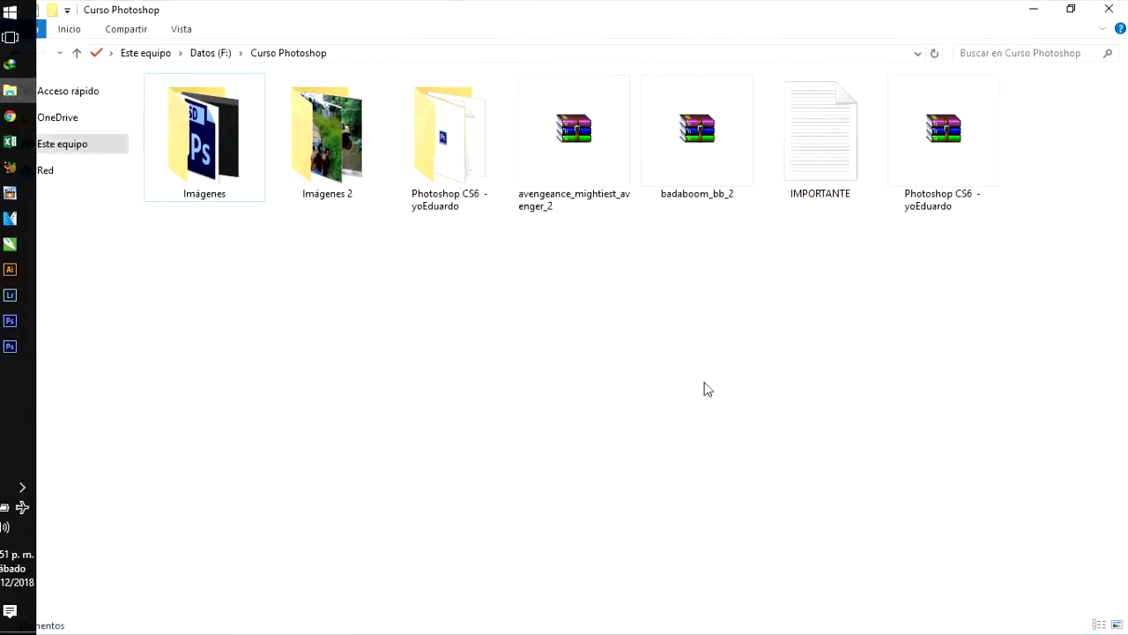
Extract the avengeance_mightiest_avenger_2 archive and install the Avengeance Mightiest Avenger font.
click(695, 190)
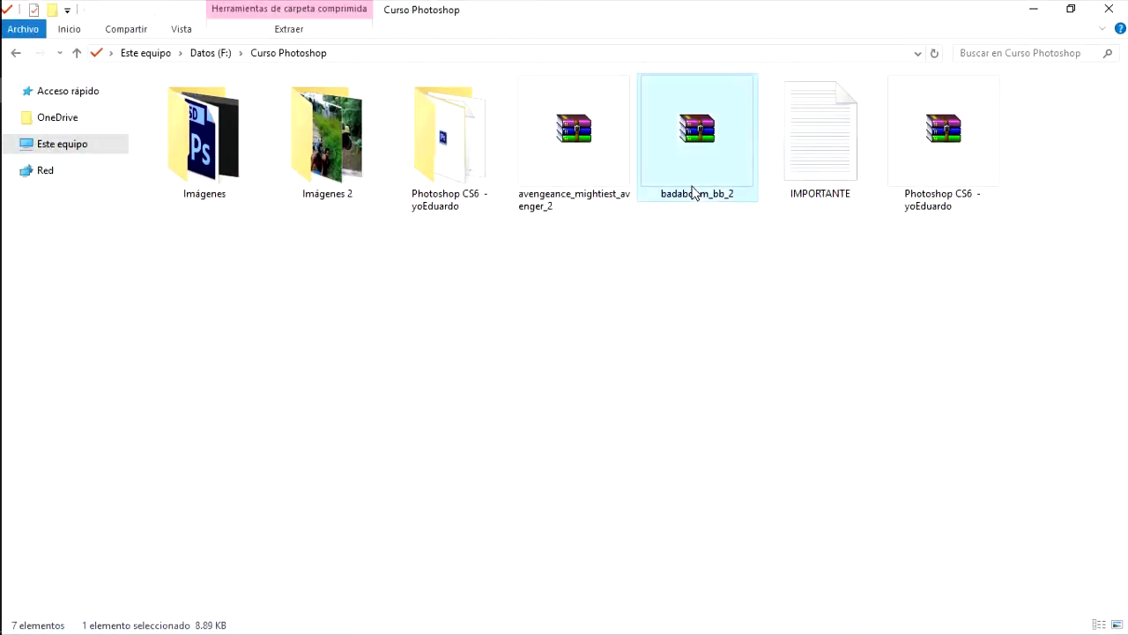
click(574, 174)
right_click(579, 174)
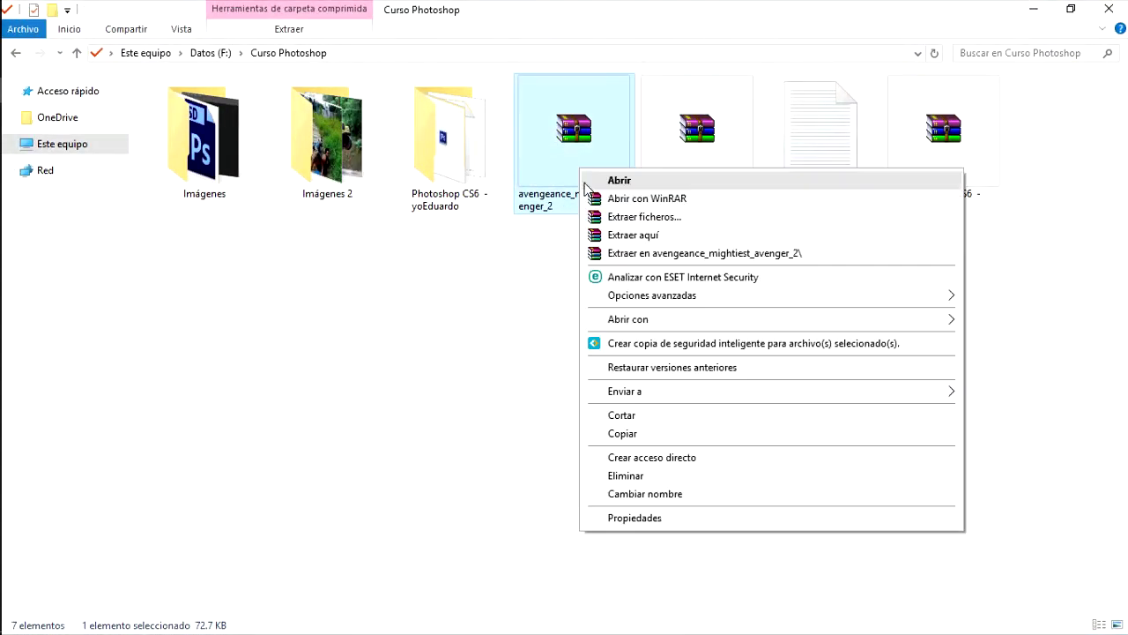
click(608, 233)
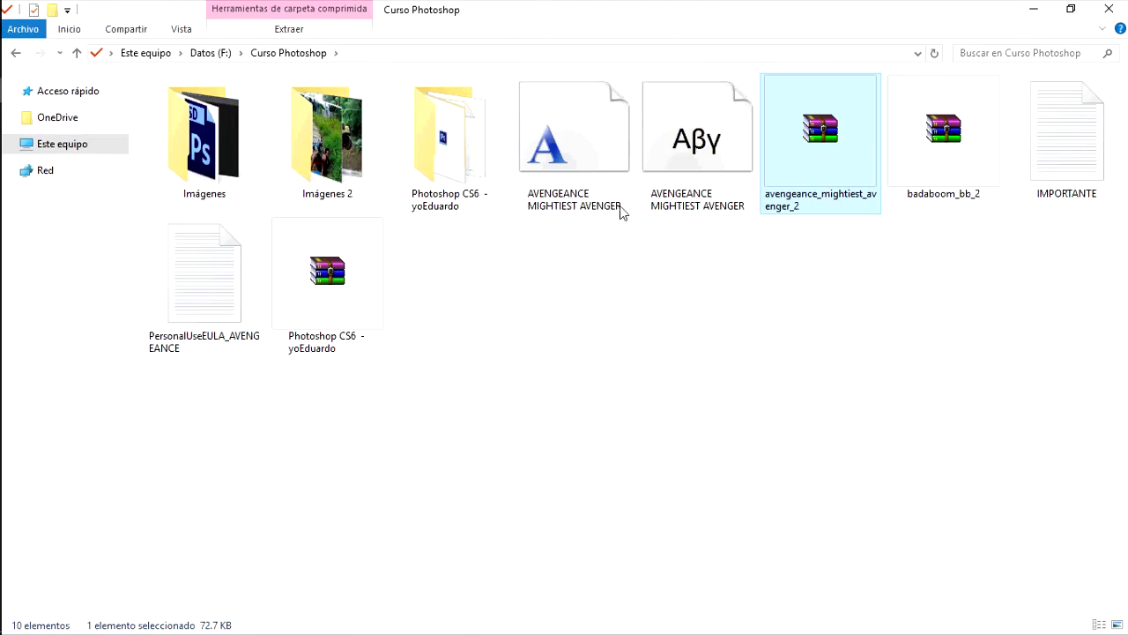
click(617, 202)
click(728, 179)
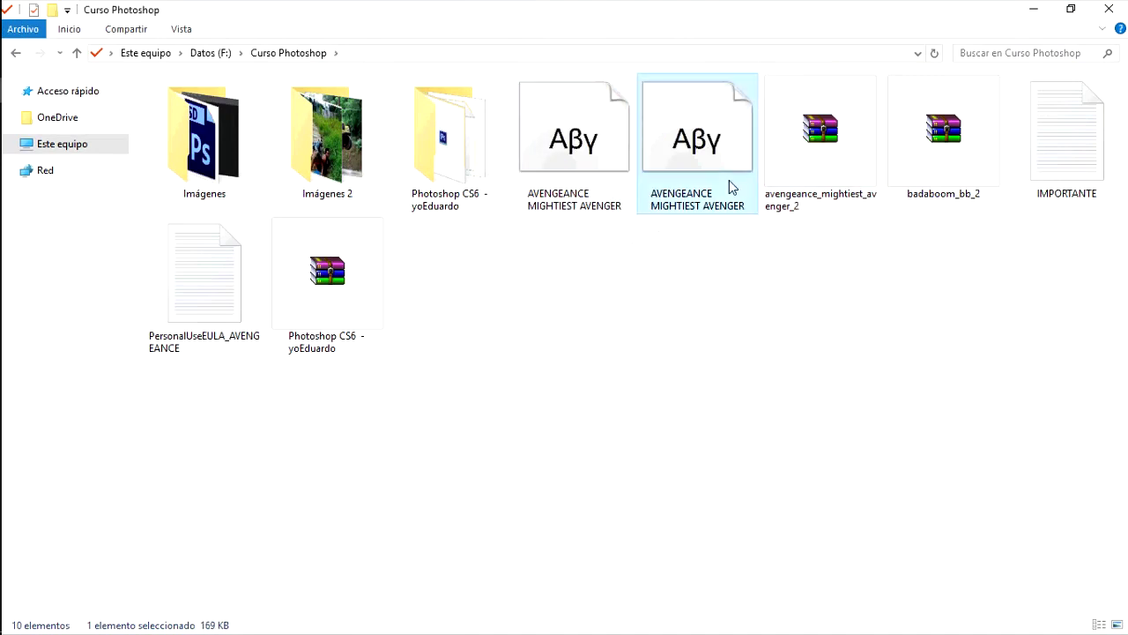
right_click(568, 178)
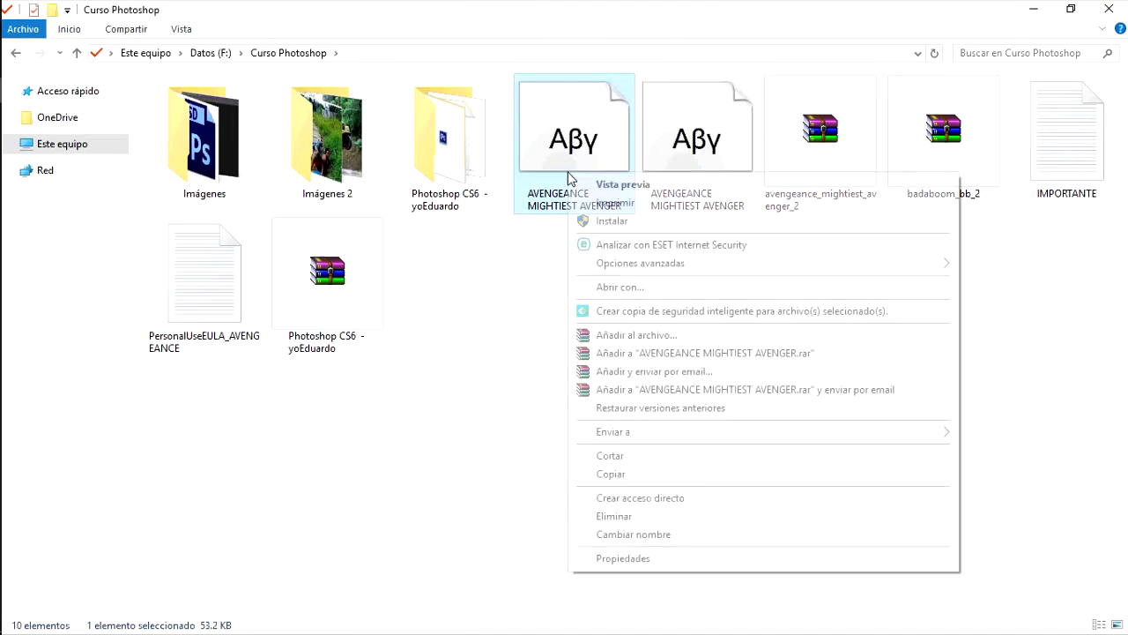
click(663, 229)
Extract the badaboom_bb_2 archive, install the BADABB font, and minimize Explorer.
right_click(942, 129)
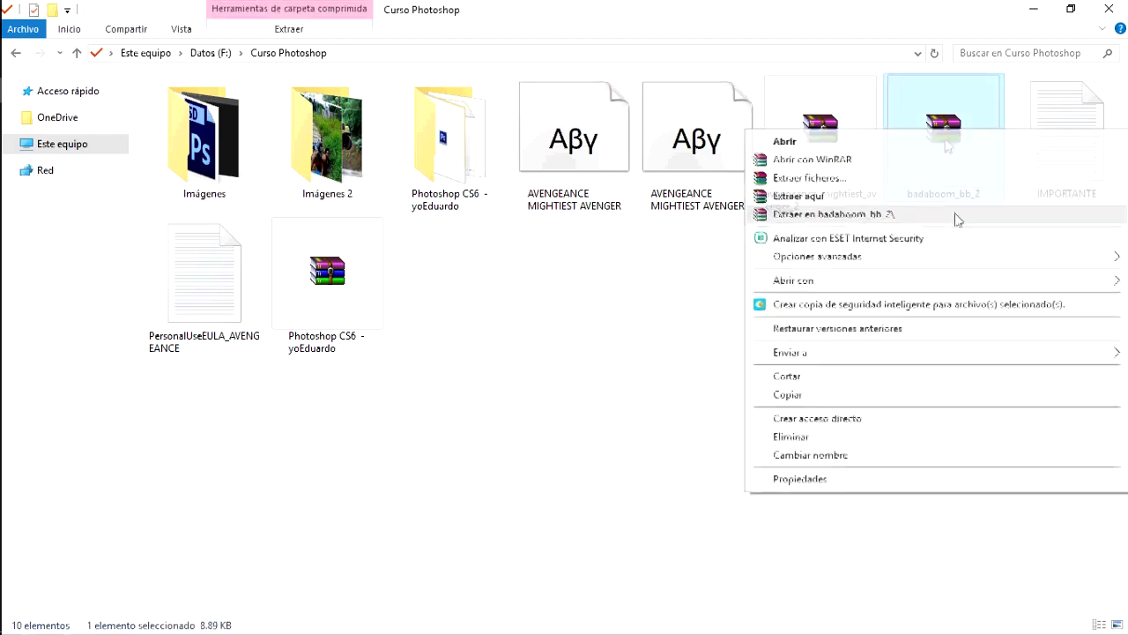
click(941, 213)
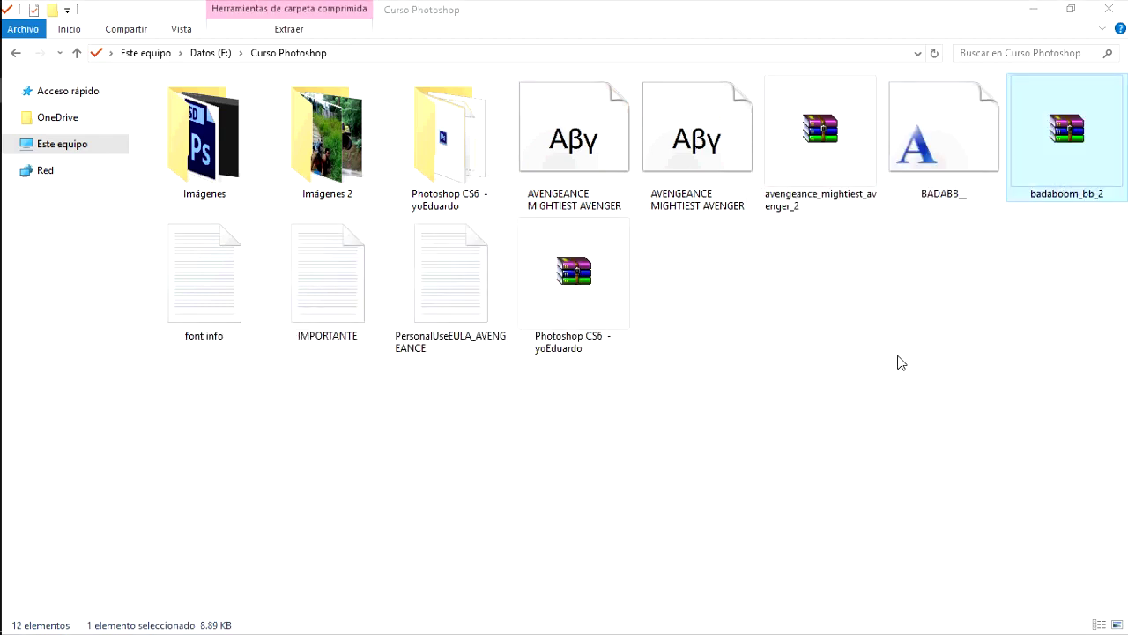
click(943, 164)
right_click(942, 160)
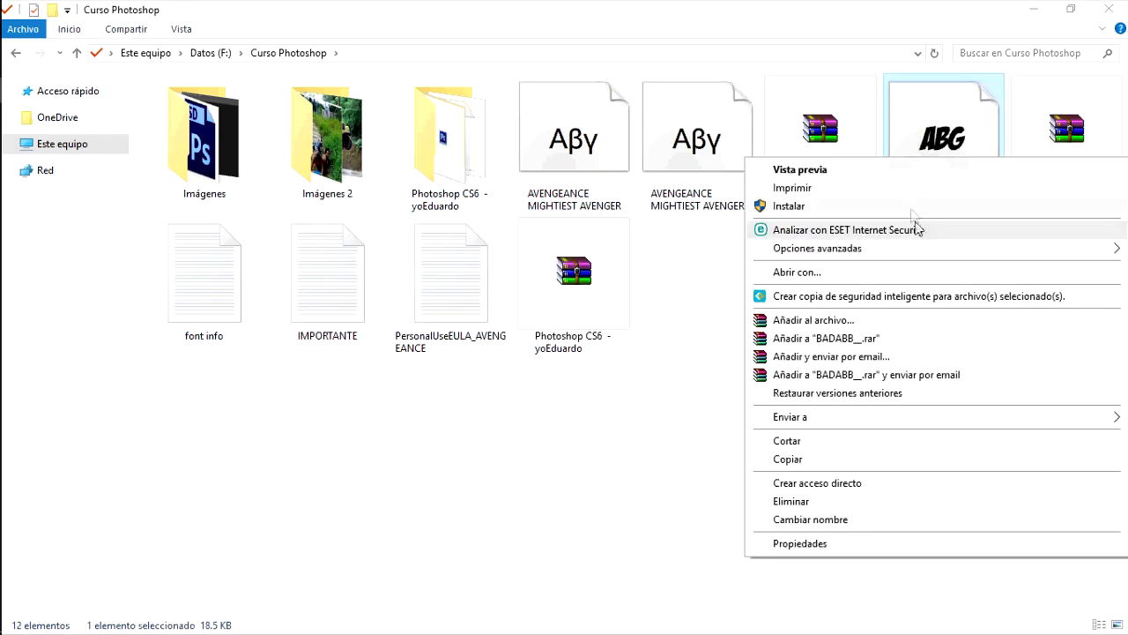
click(705, 458)
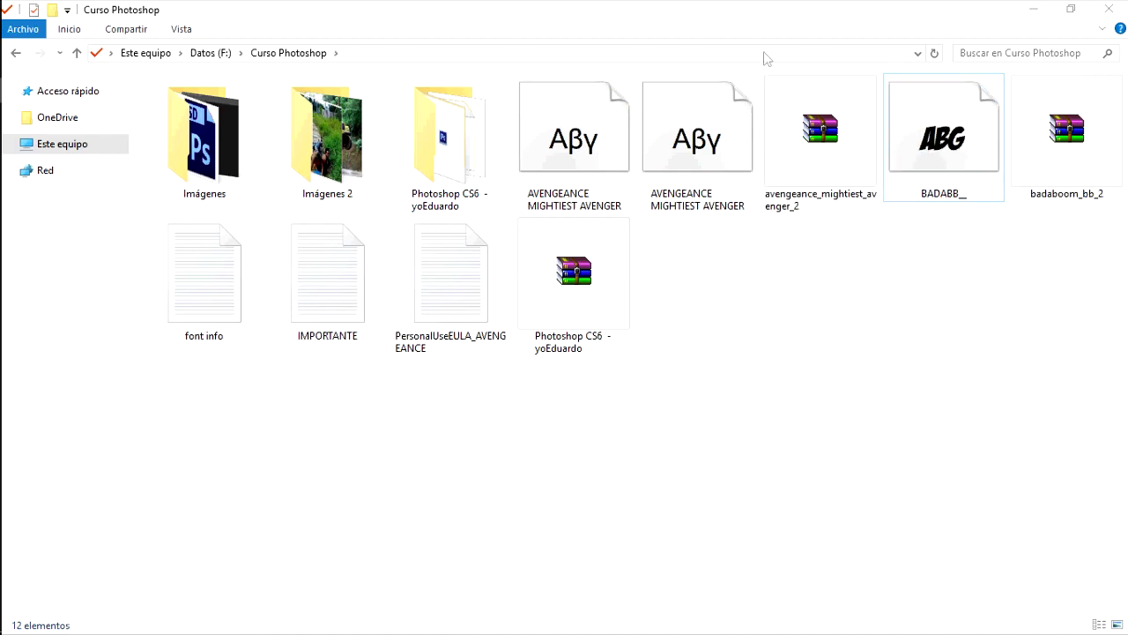
click(1029, 9)
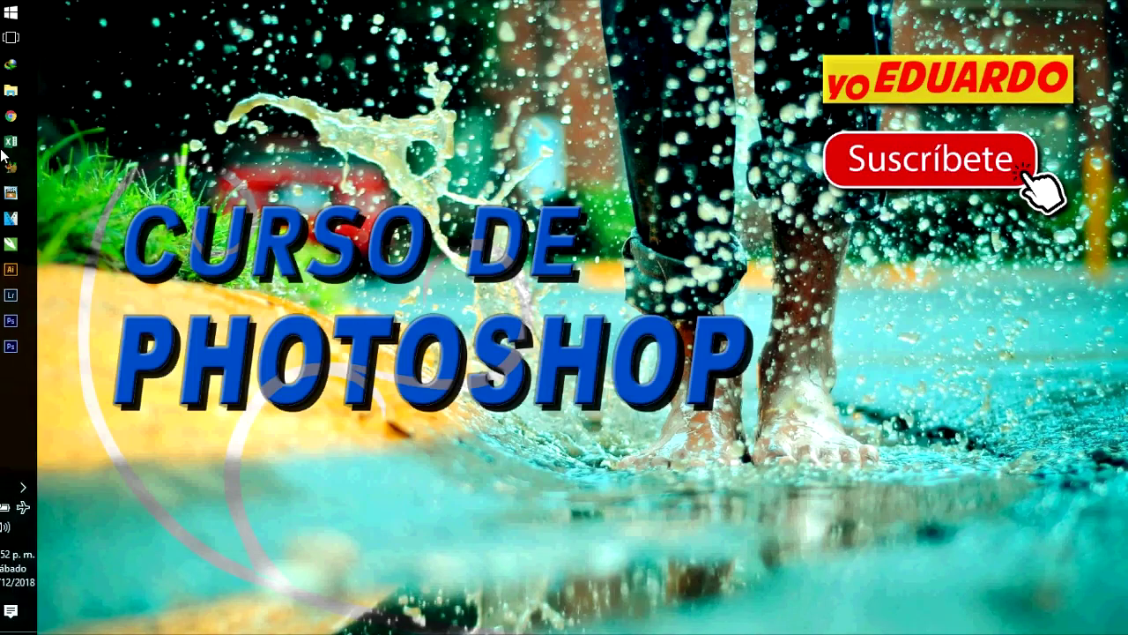
Create a new 1280×1280 px transparent document in Photoshop.
click(25, 345)
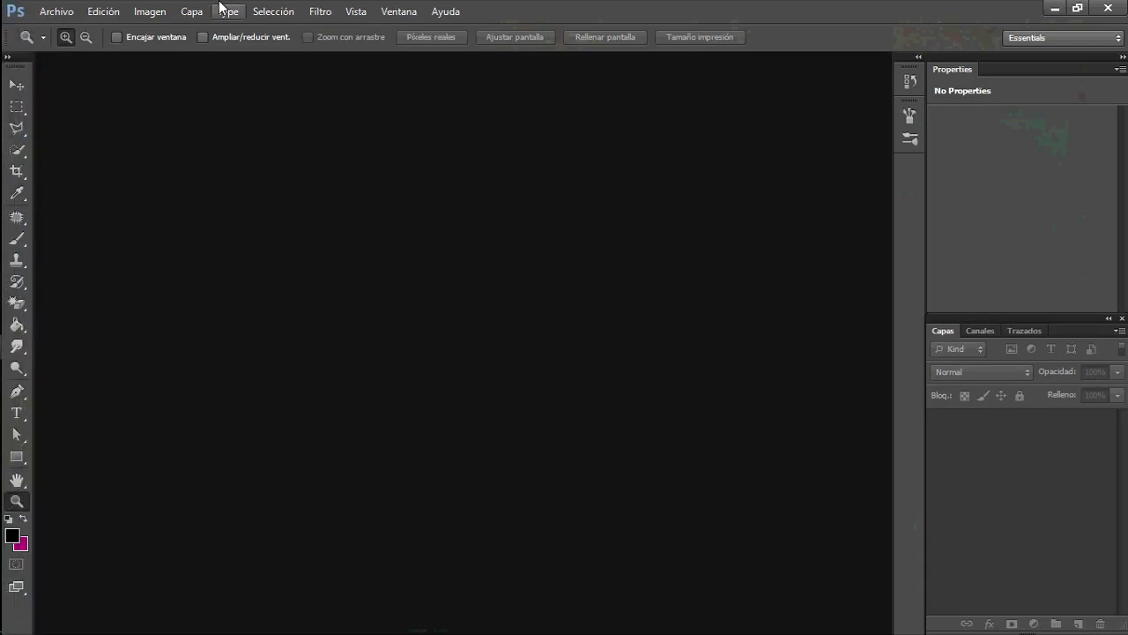
click(57, 12)
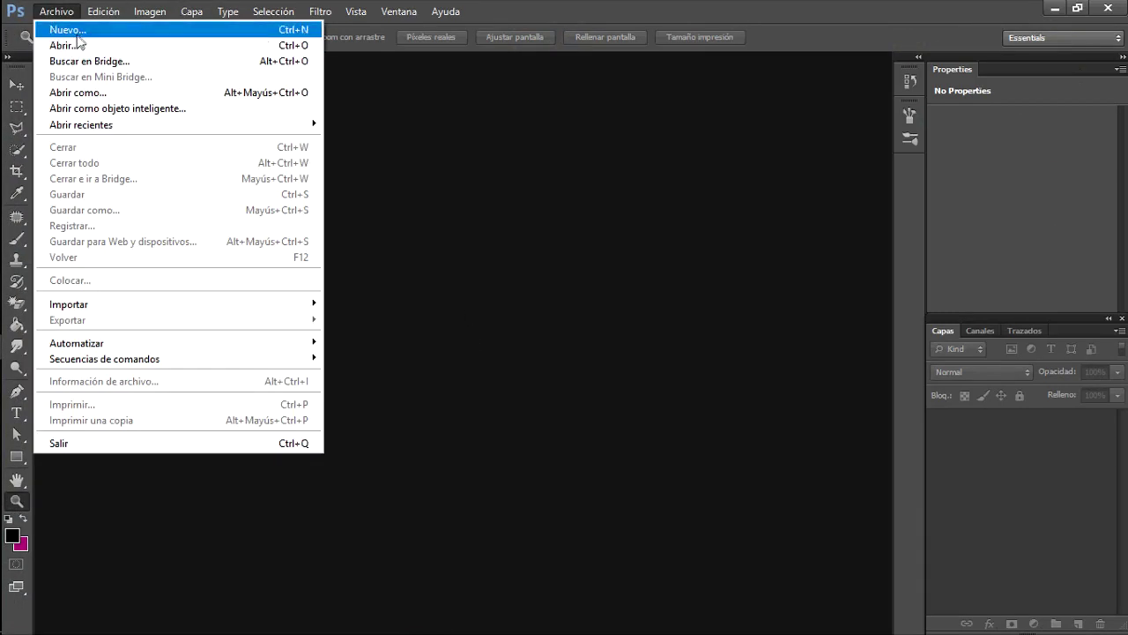
click(69, 29)
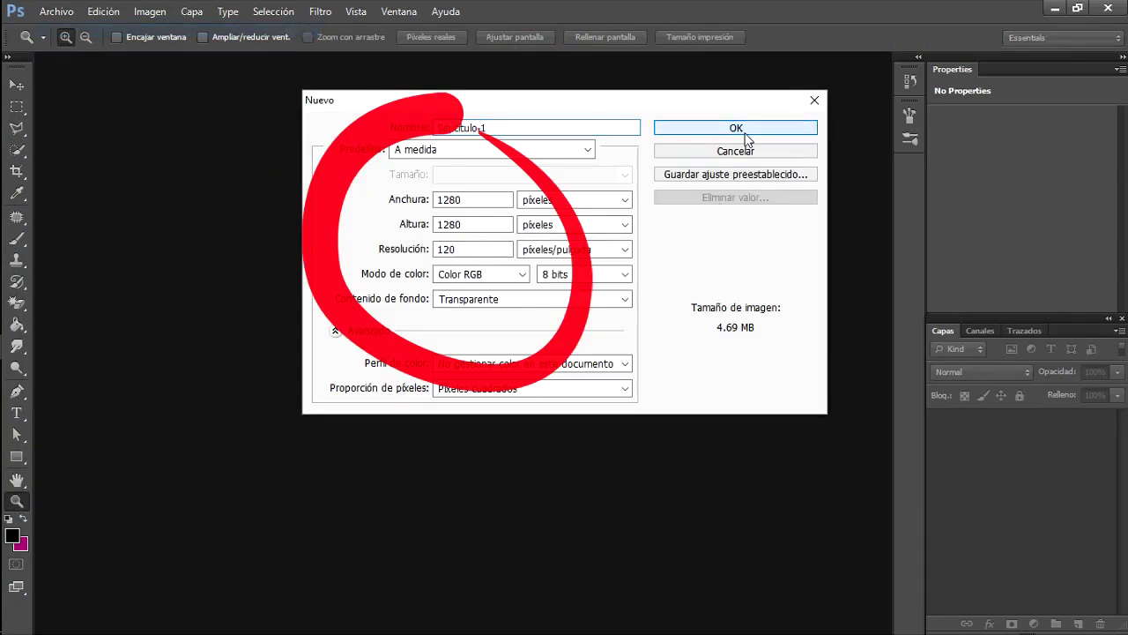
click(679, 131)
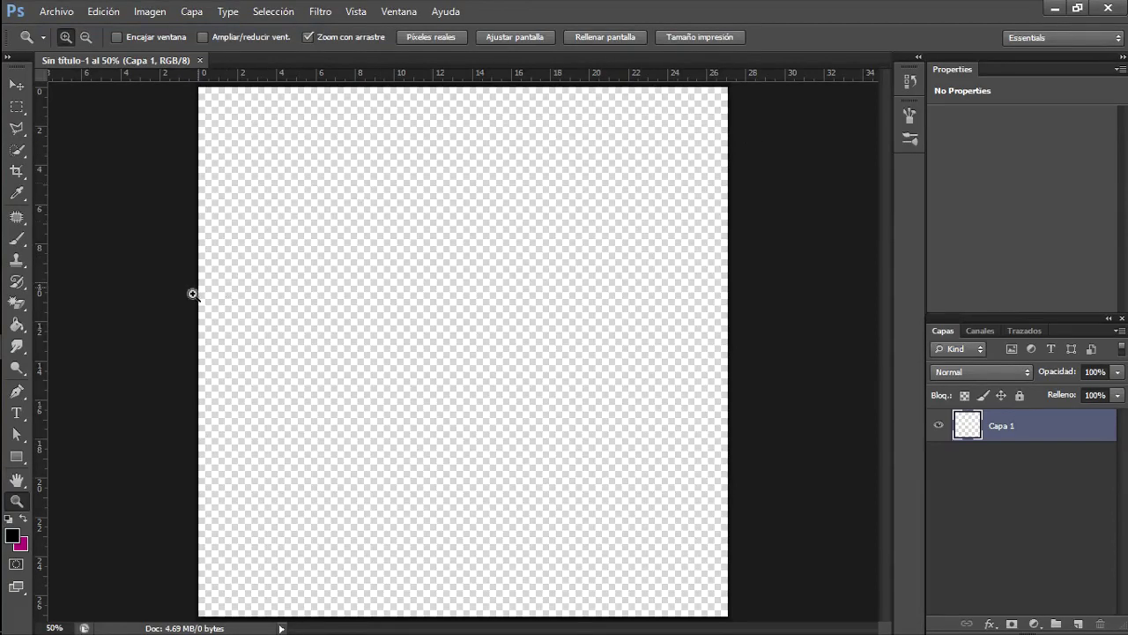
Fill the canvas layer with solid green using the Paint Bucket.
click(23, 327)
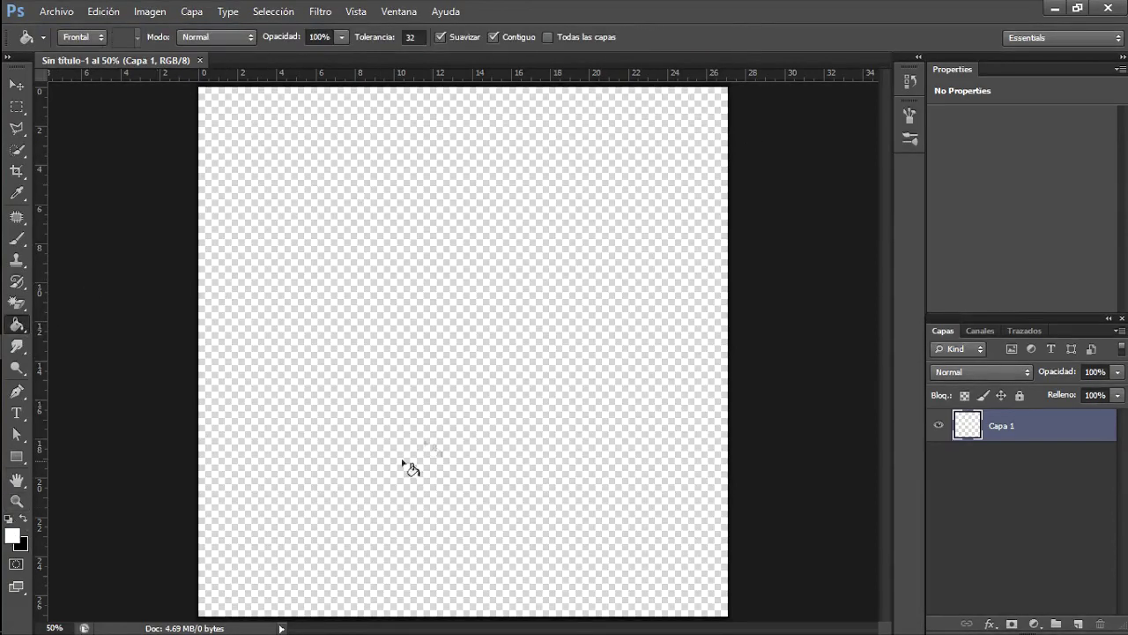
click(457, 249)
click(12, 535)
click(788, 282)
click(778, 360)
click(1060, 262)
click(492, 282)
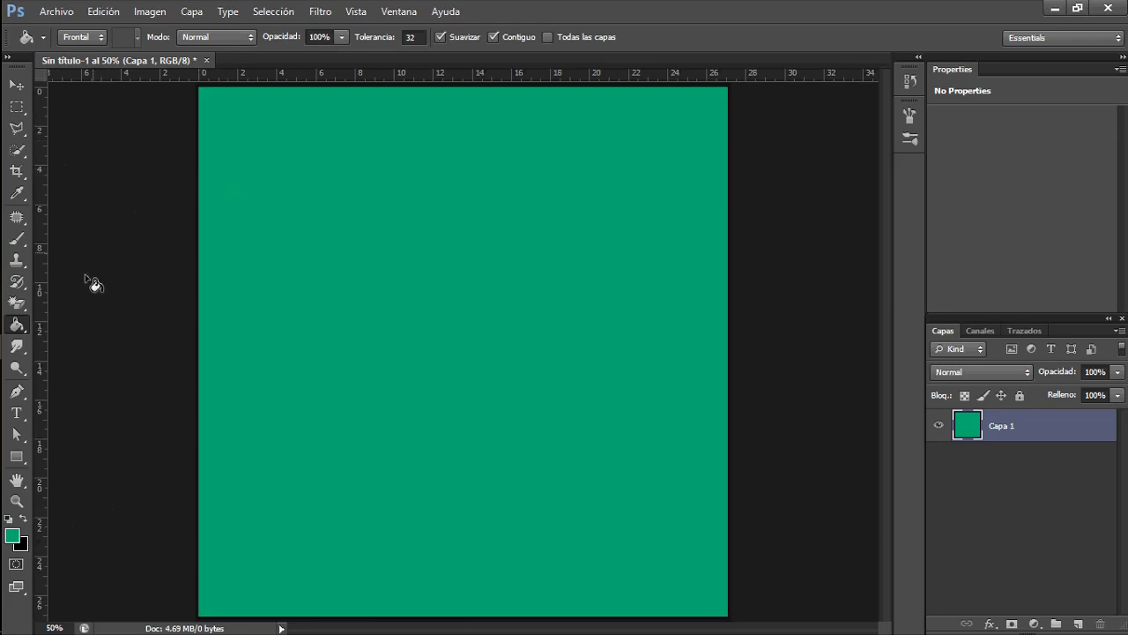
click(16, 412)
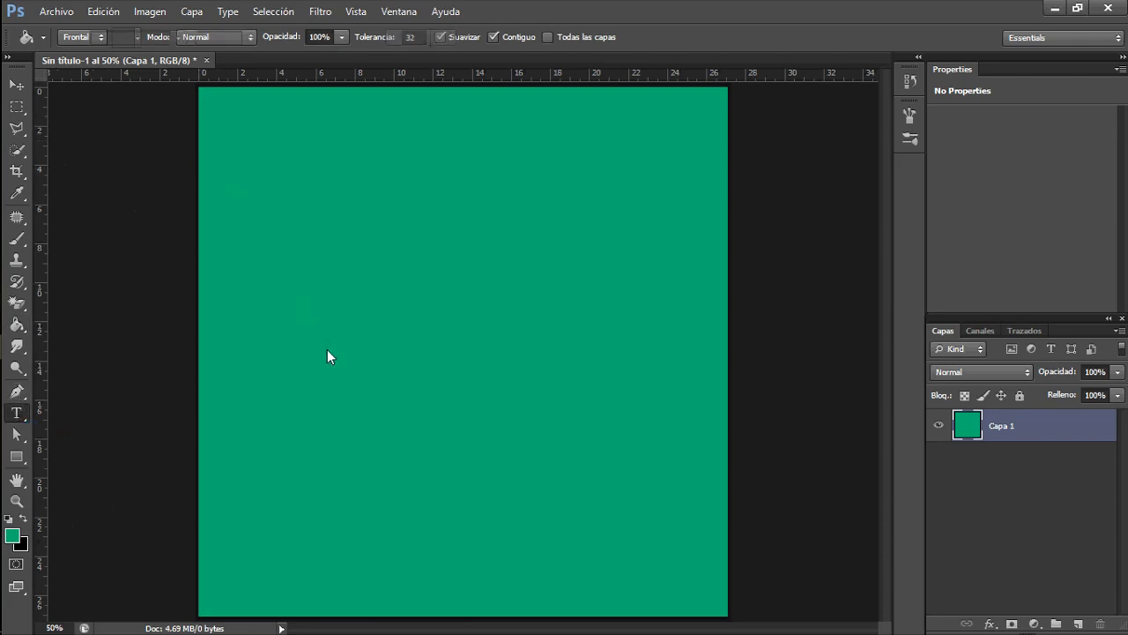
Type the text KABOOM! in the Avengeance Mightiest Avenger font.
click(310, 333)
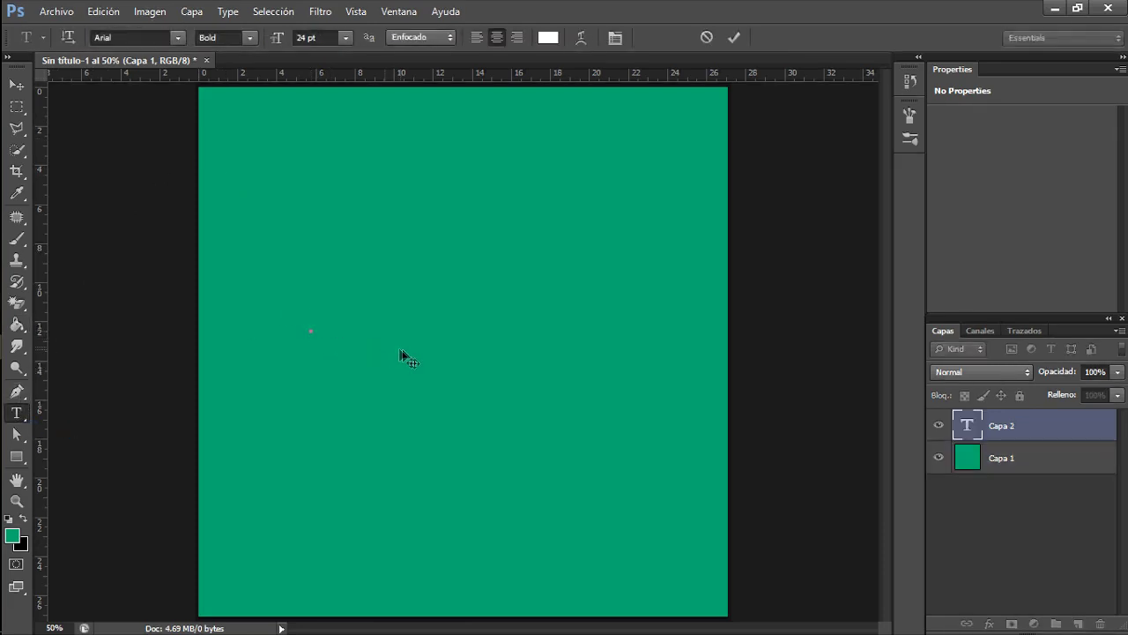
click(178, 37)
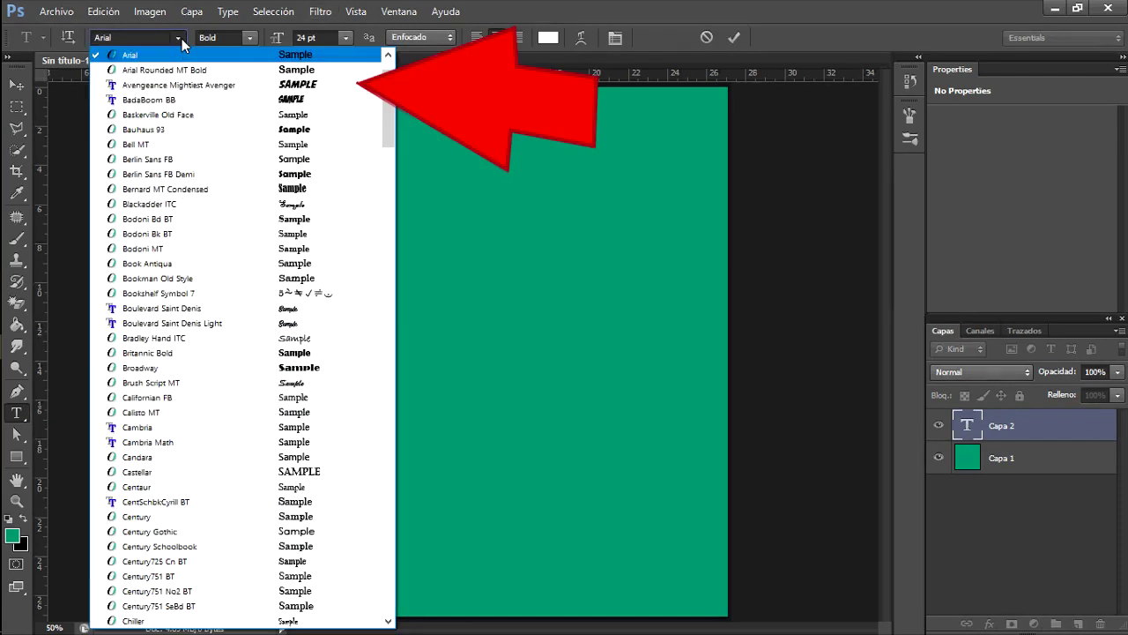
click(187, 86)
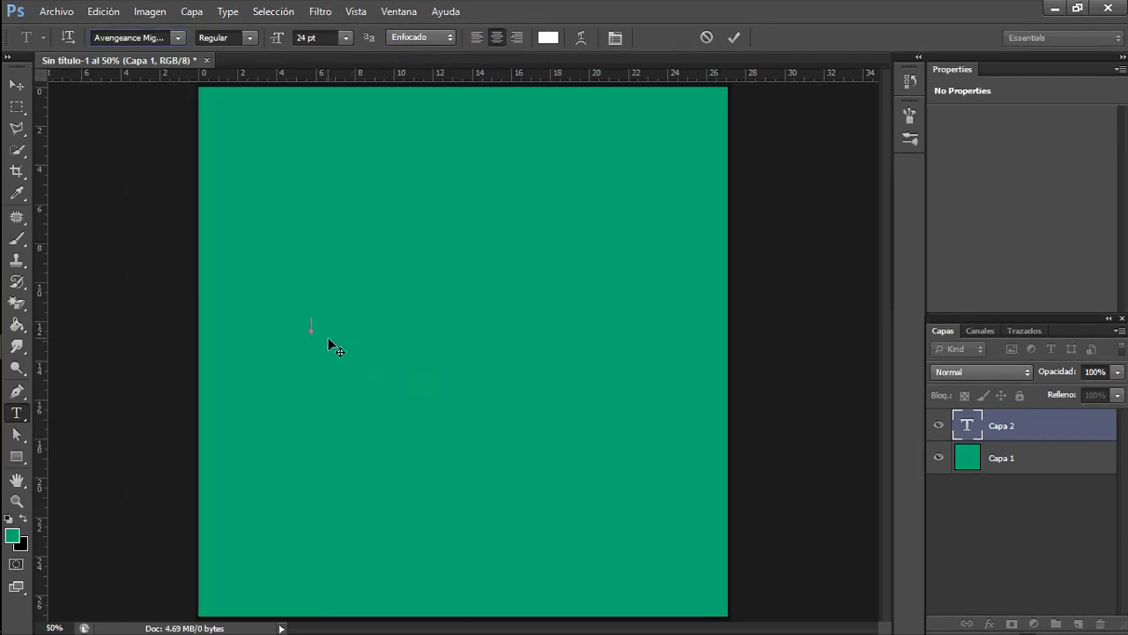
text(KABOOMG)
key(BackSpace)
text(!)
click(736, 38)
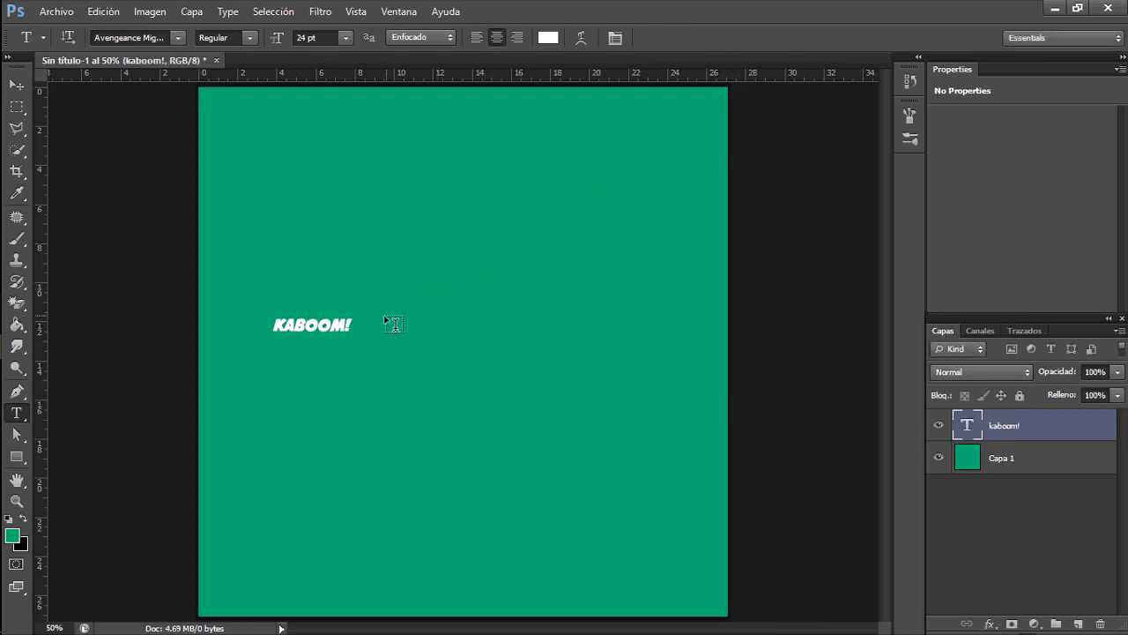
Scale the KABOOM! text up about 266% to 125.12 pt.
key(ctrl+t)
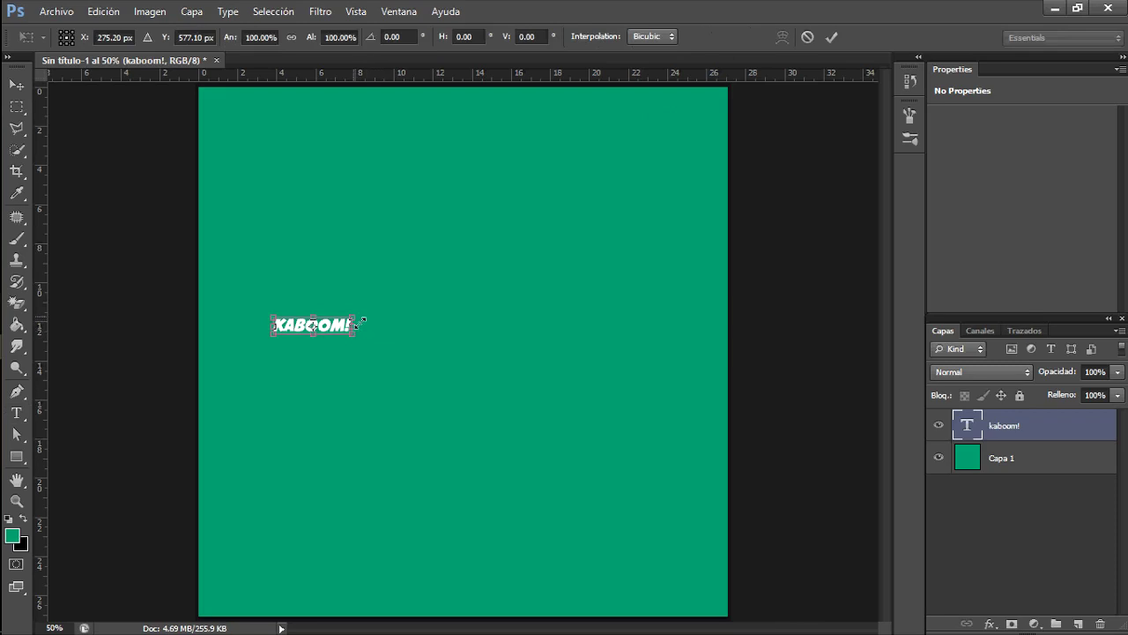
drag(352, 315, 689, 222)
click(831, 37)
key(t)
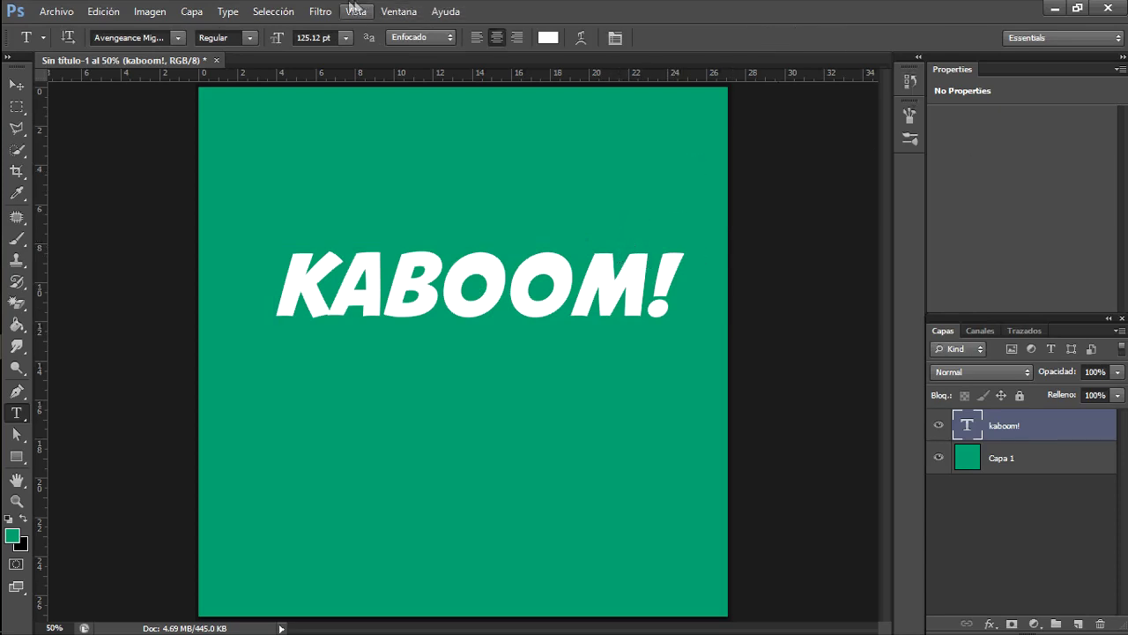
Show the Character/Paragraph panel group as a floating panel.
click(401, 11)
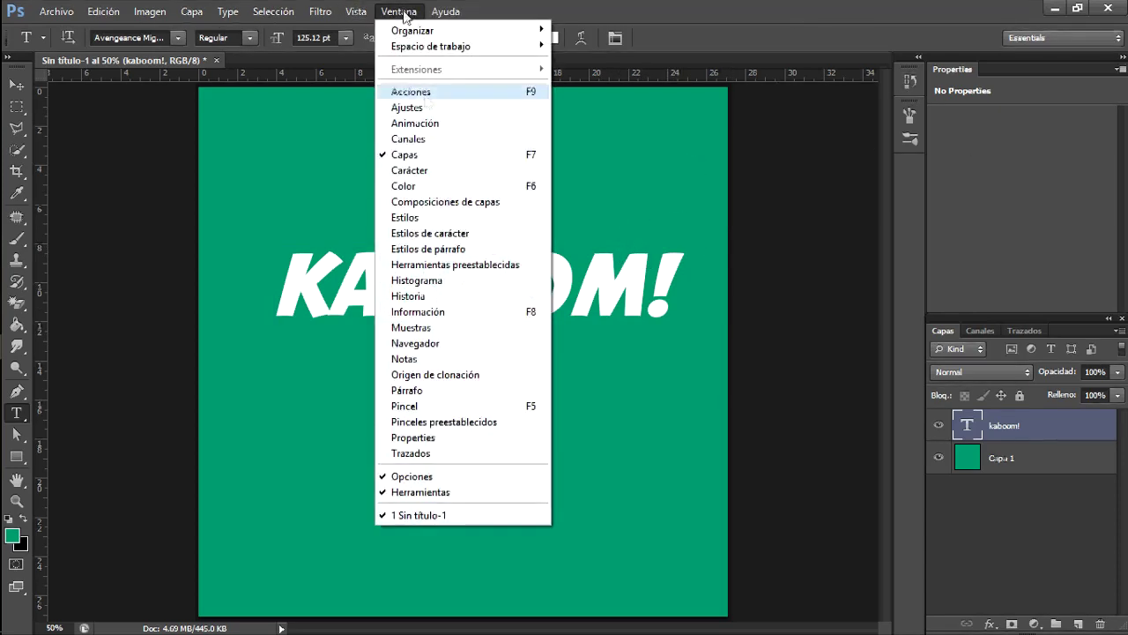
click(447, 391)
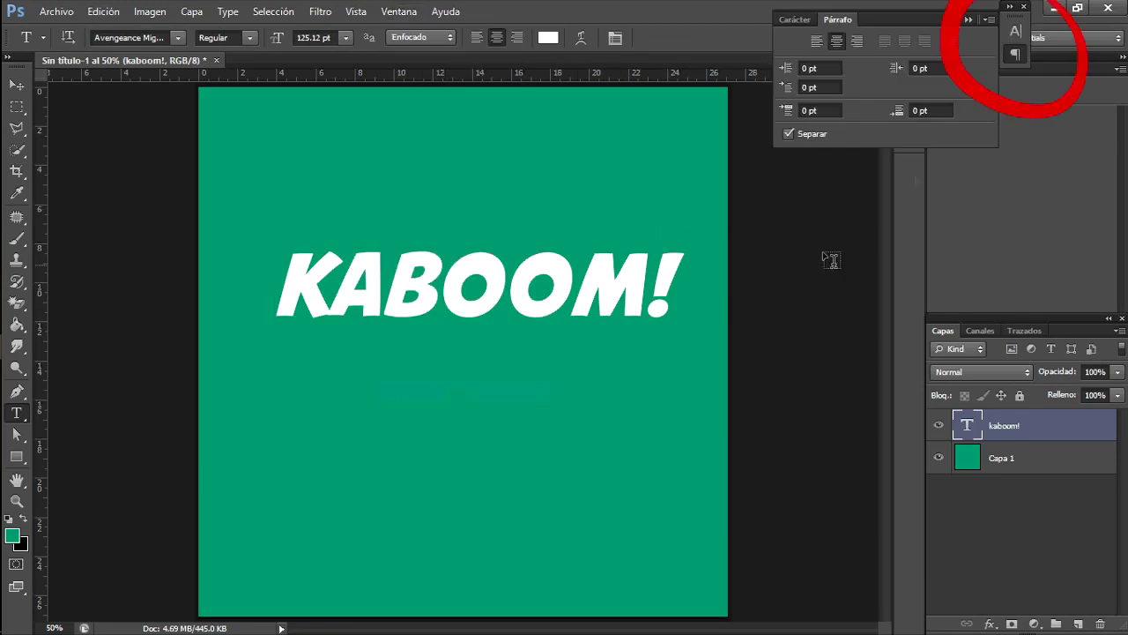
mouse_move(1011, 26)
mouse_down()
mouse_move(593, 117)
mouse_move(987, 53)
mouse_move(952, 25)
mouse_move(975, 18)
mouse_up()
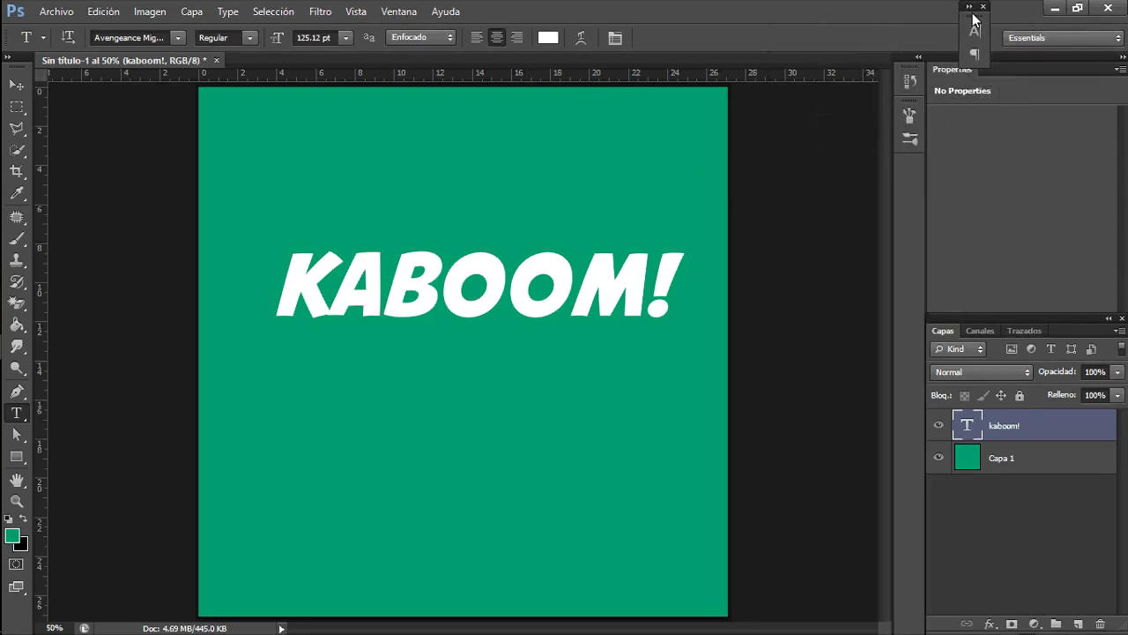
click(975, 34)
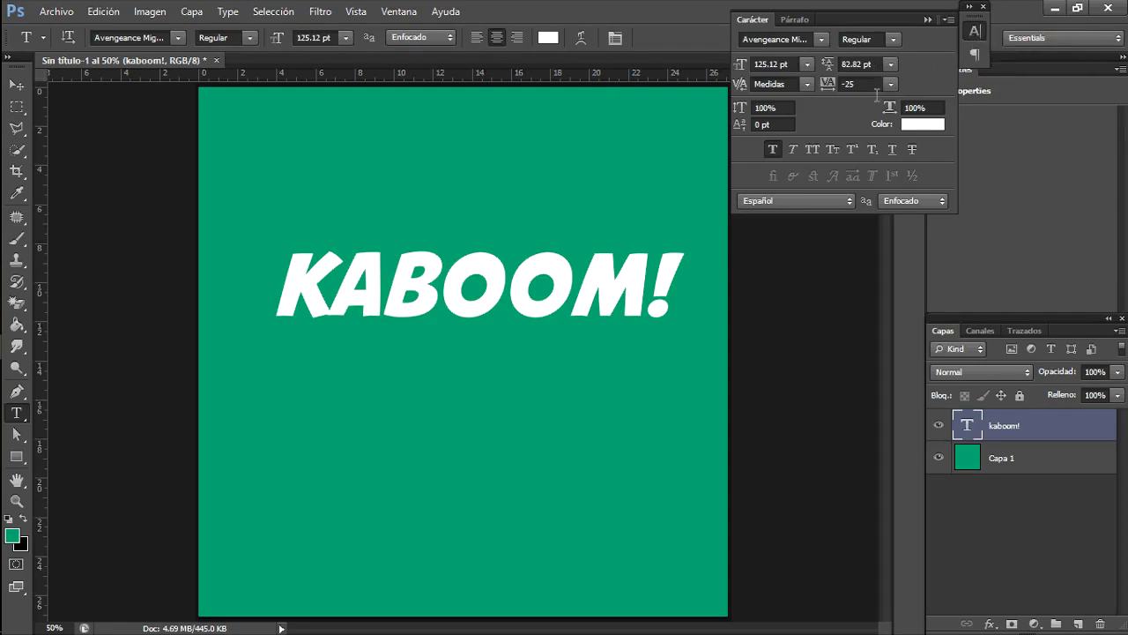
Set the KABOOM! text colour to yellow ffed00.
click(918, 124)
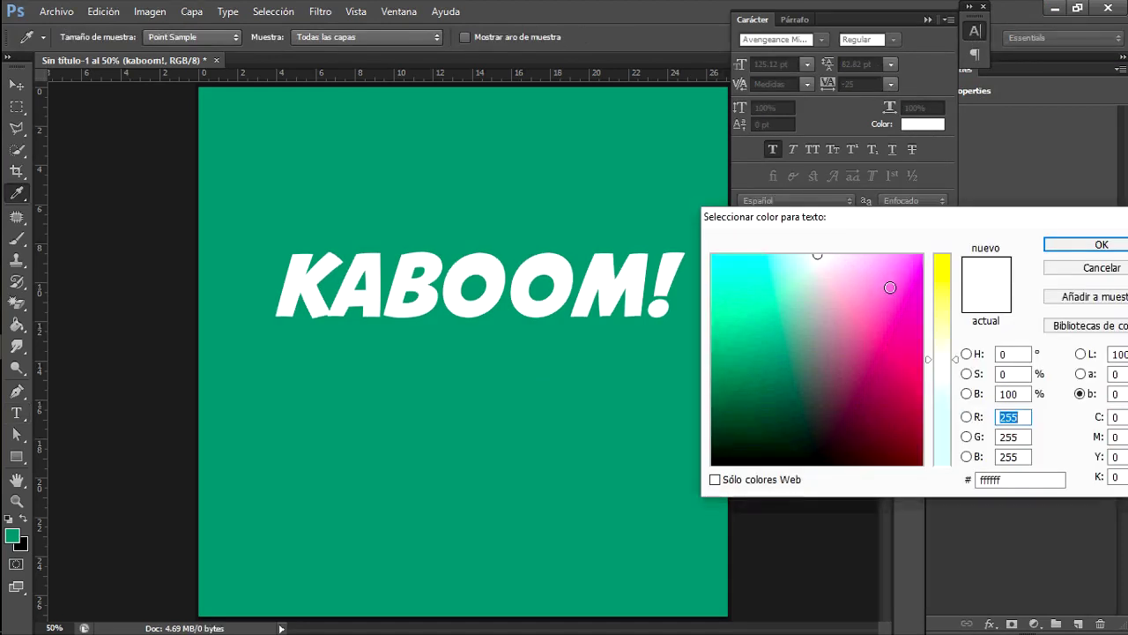
click(529, 440)
drag(760, 344, 889, 401)
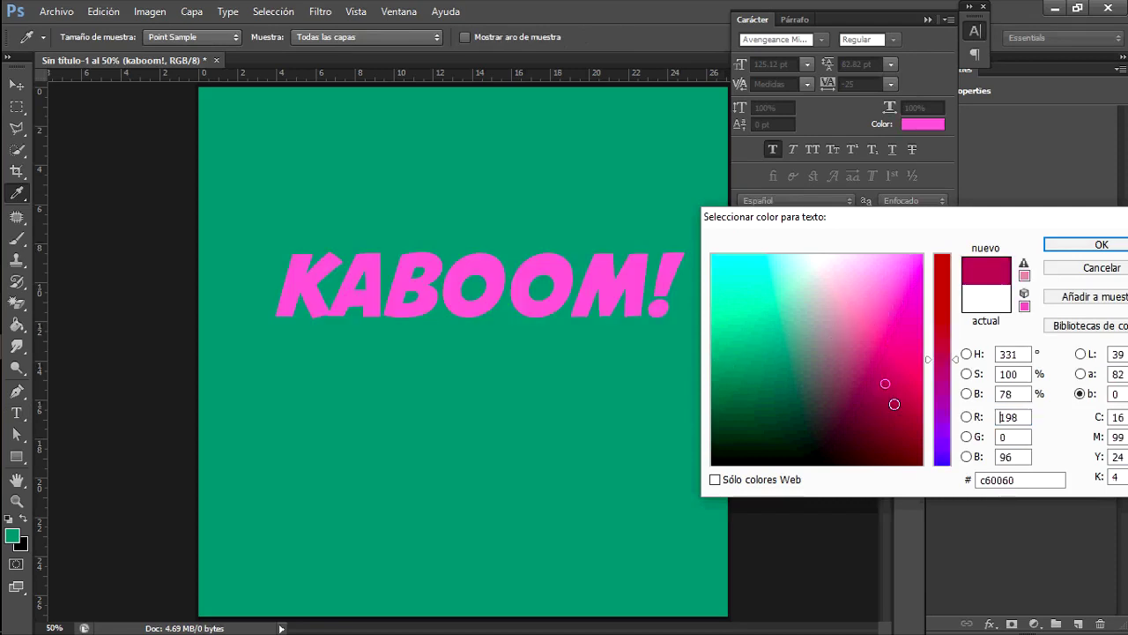
drag(942, 359, 930, 256)
mouse_move(894, 335)
mouse_down()
mouse_move(868, 247)
mouse_move(843, 239)
mouse_up()
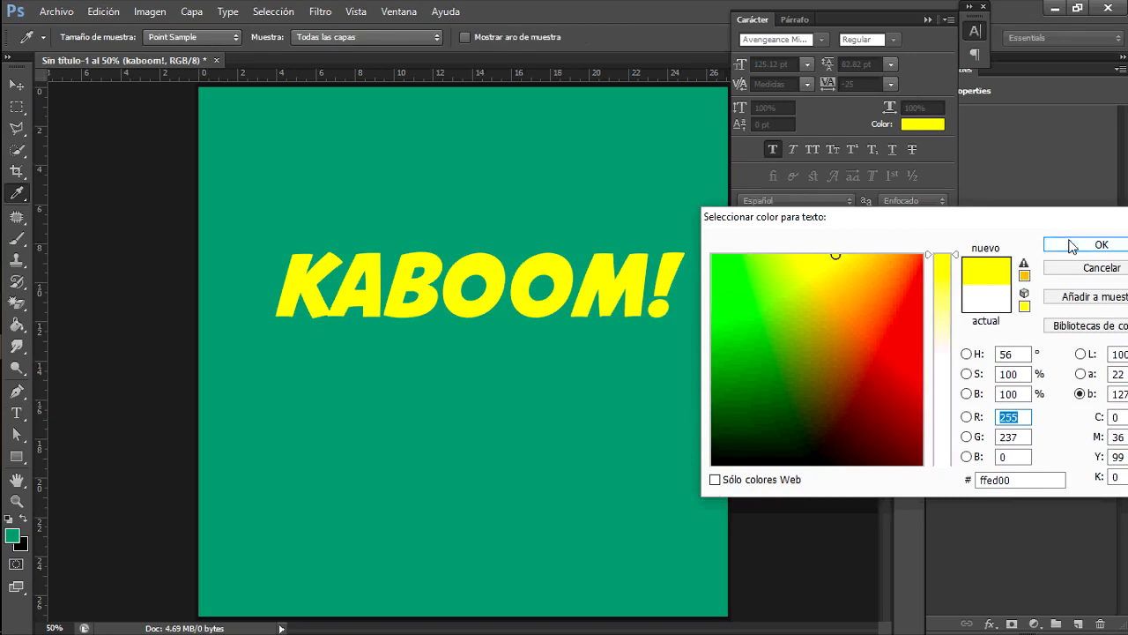
click(1068, 244)
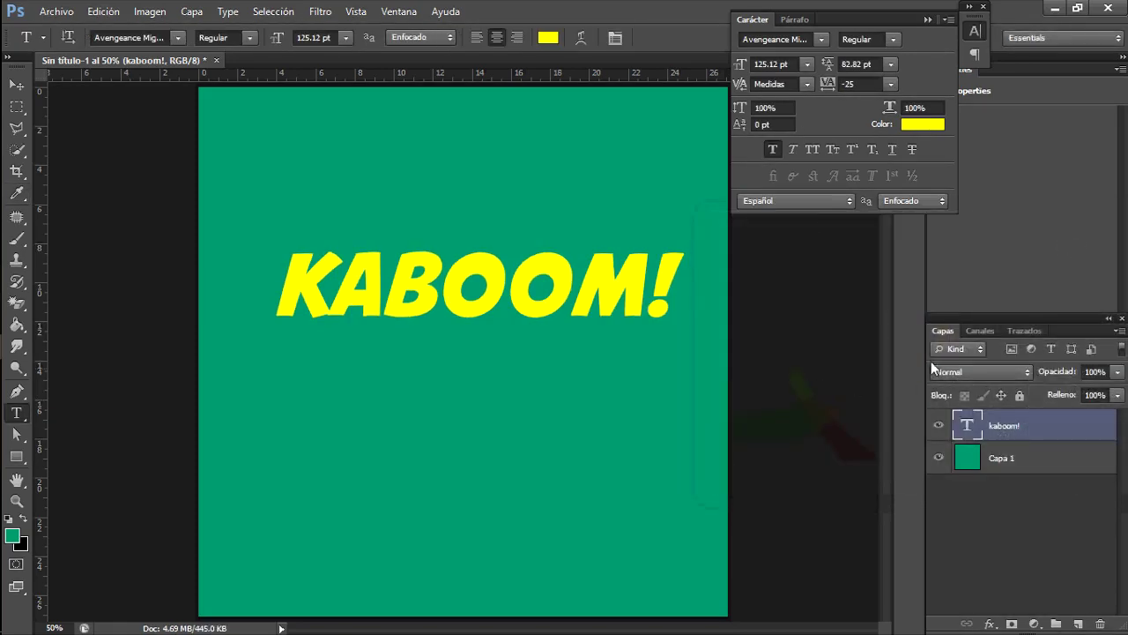
right_click(1016, 429)
Add a 16 px outside stroke in red ff0000 to the KABOOM! layer.
click(862, 126)
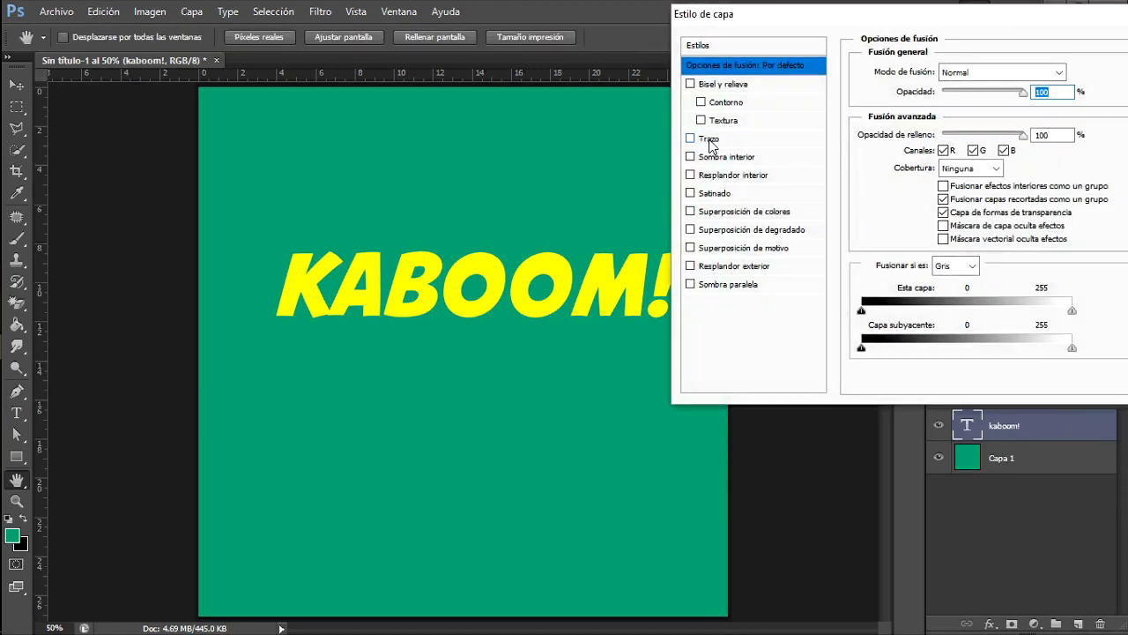
click(711, 141)
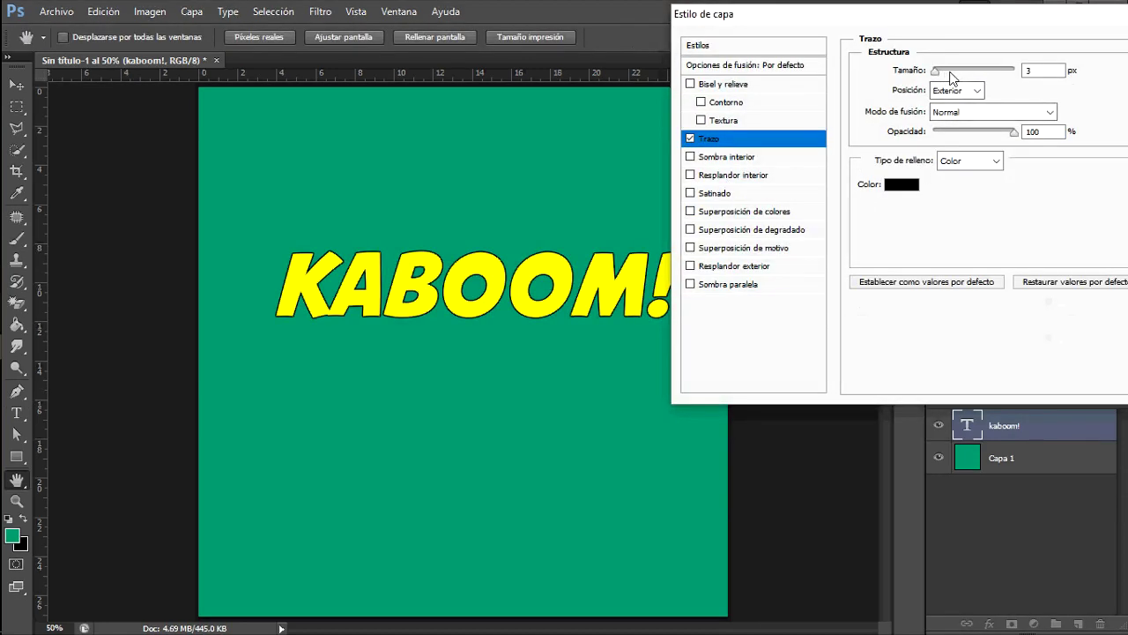
drag(936, 69, 943, 71)
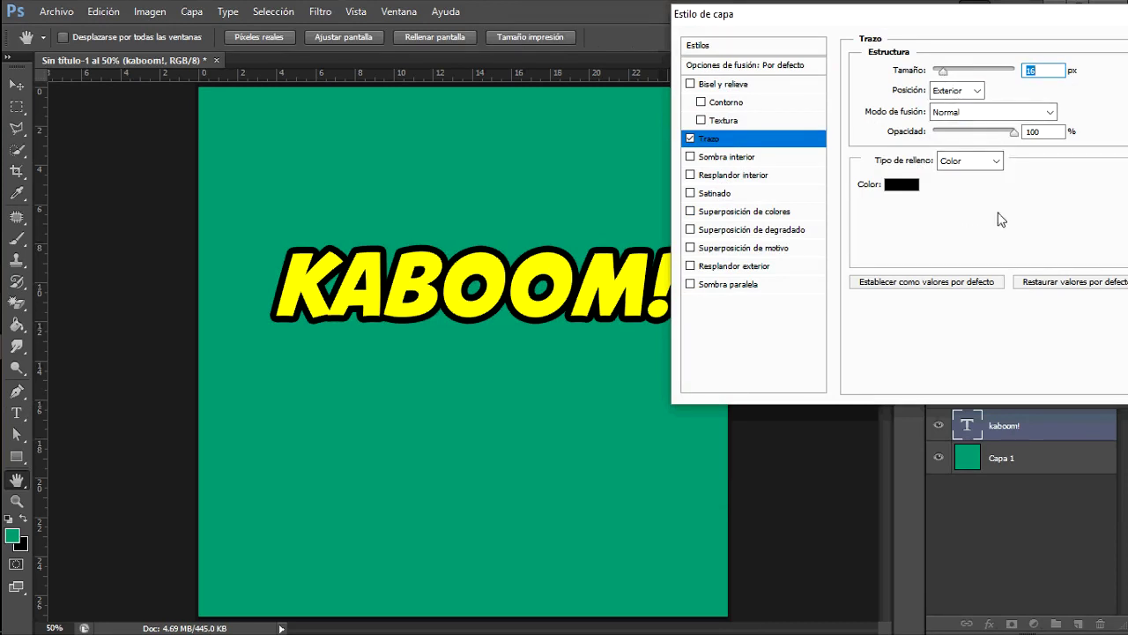
click(901, 184)
click(926, 462)
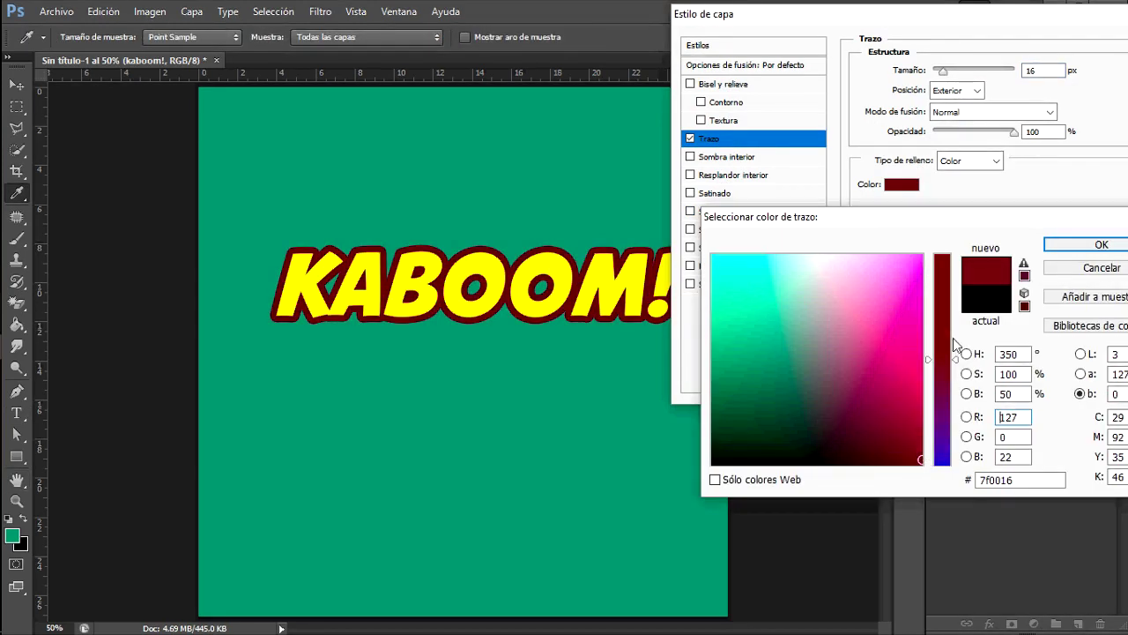
text(0255)
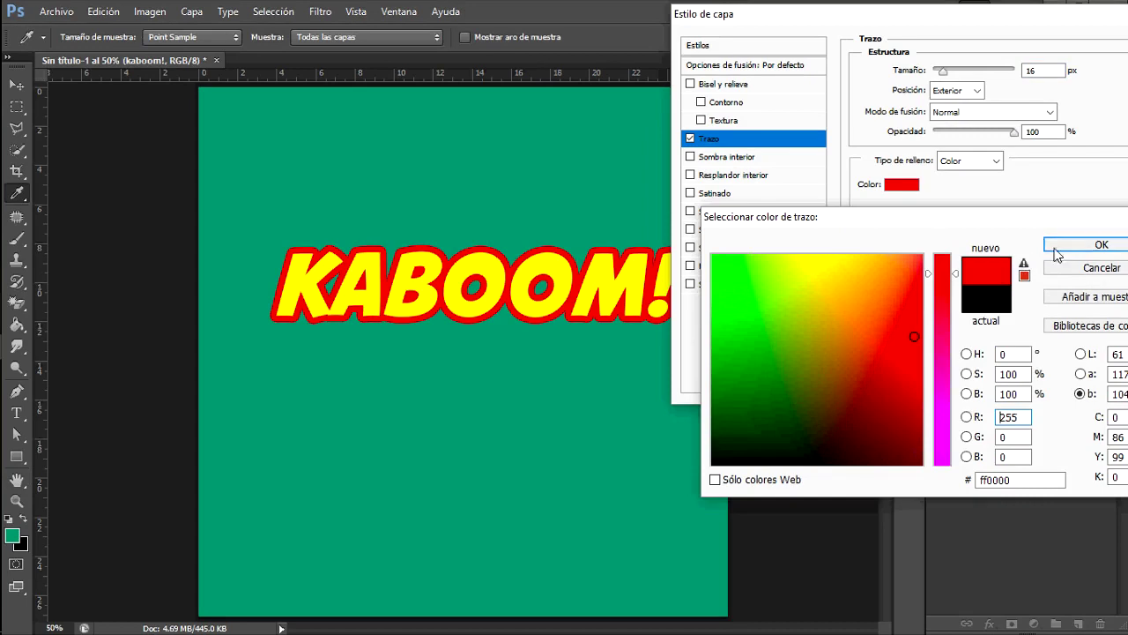
click(1059, 245)
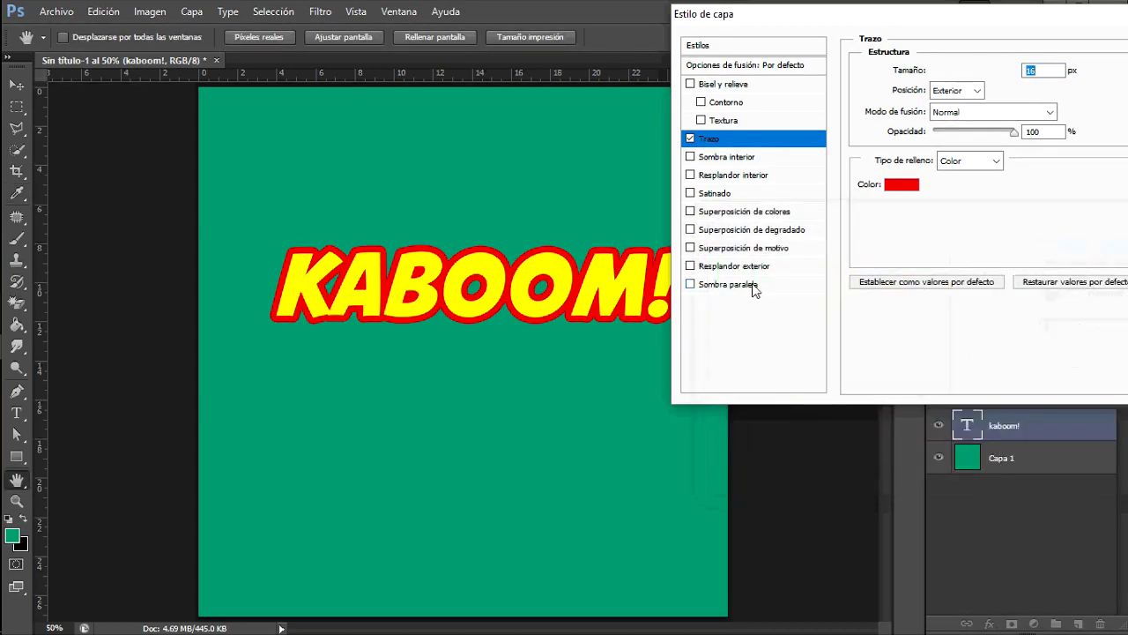
click(751, 284)
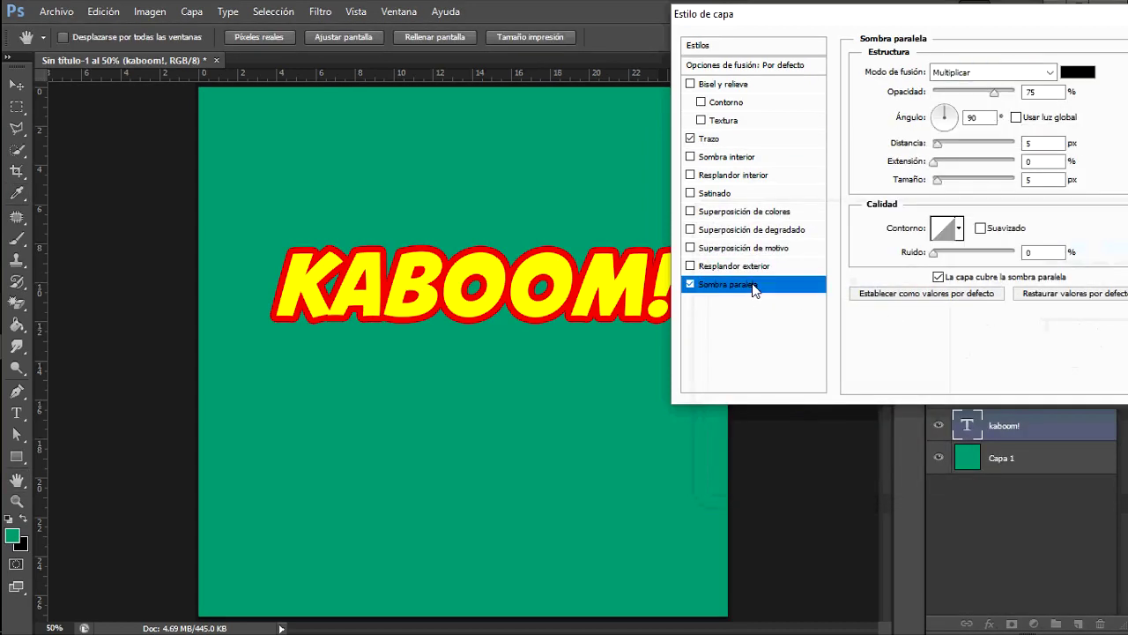
Set the black drop shadow to 100% opacity, 101° angle, 34 px distance, 0 px size.
click(971, 145)
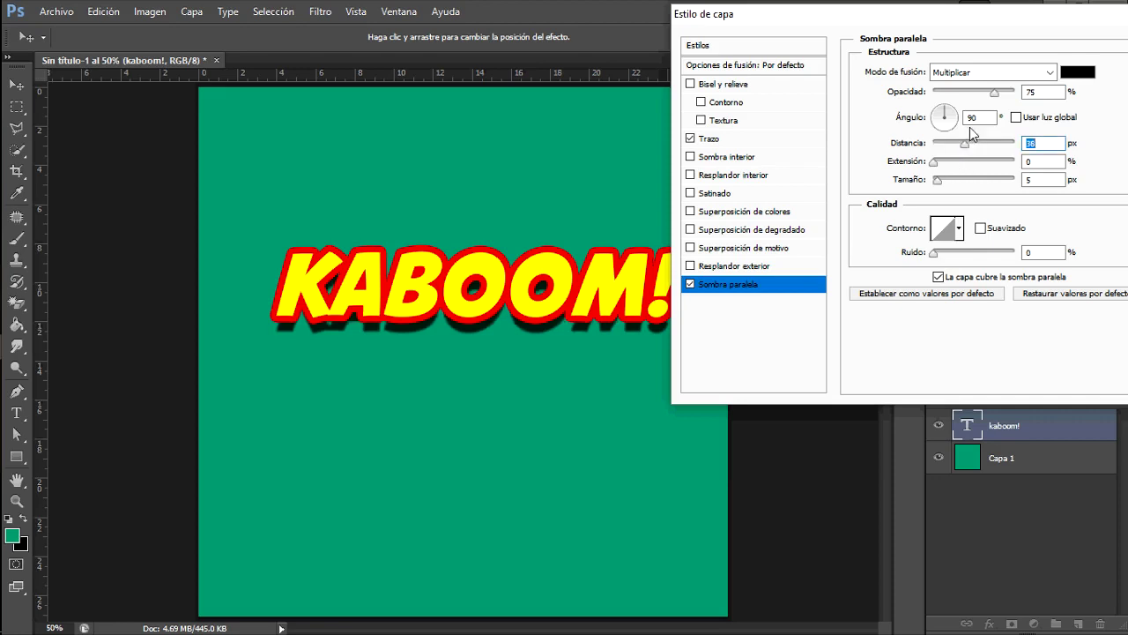
drag(983, 92, 978, 93)
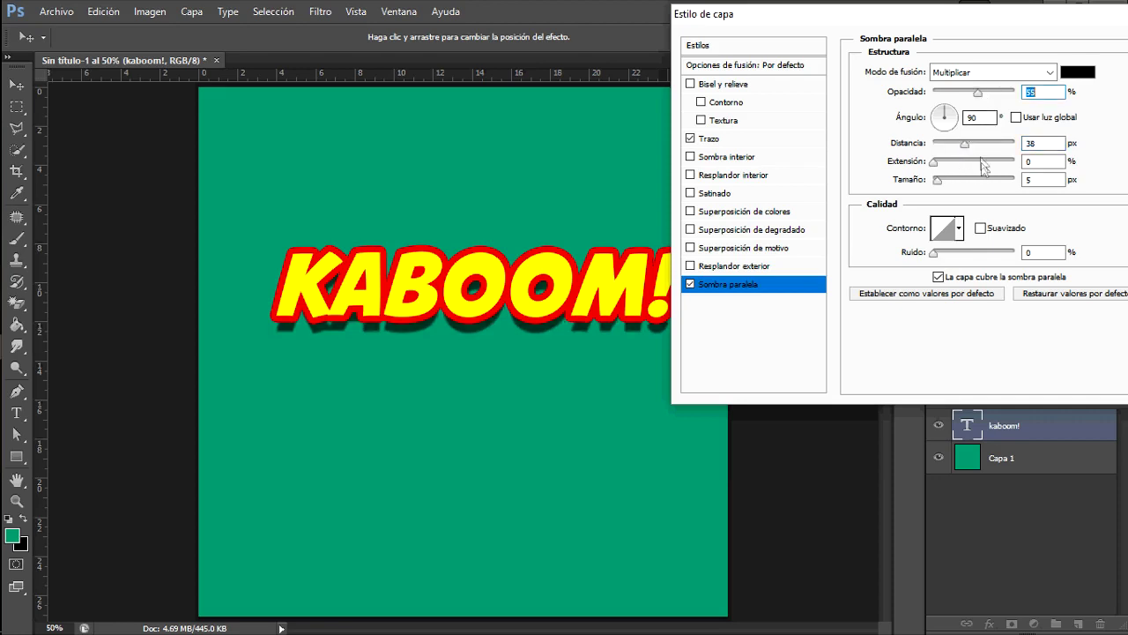
click(958, 126)
mouse_move(945, 130)
mouse_down()
mouse_move(951, 111)
mouse_move(930, 124)
mouse_move(940, 112)
mouse_up()
drag(984, 150, 969, 136)
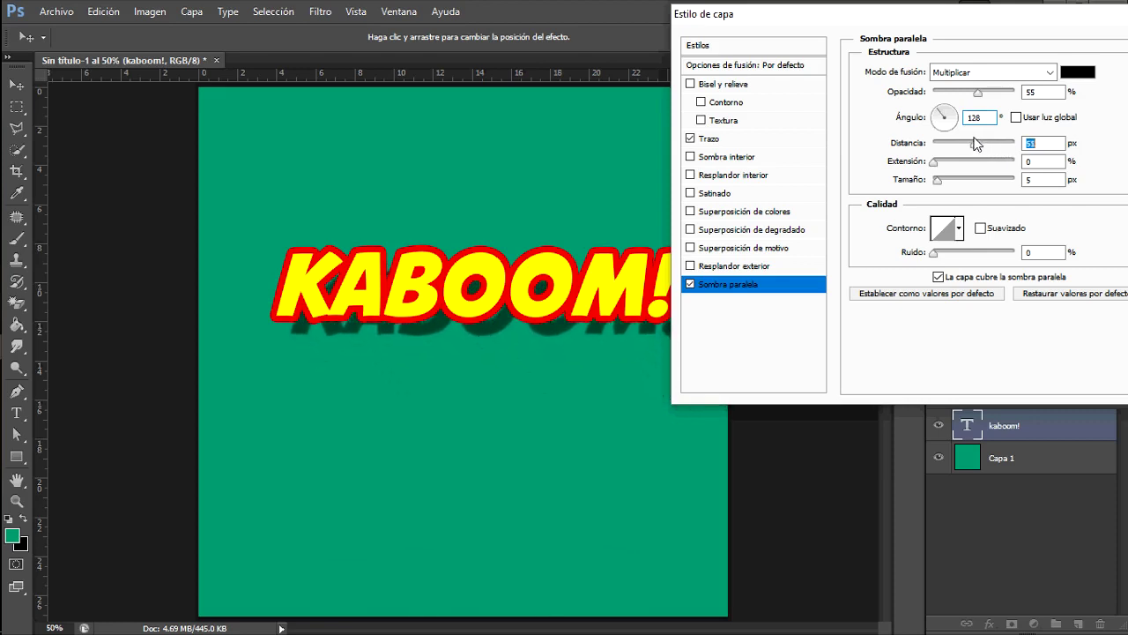
drag(988, 93, 1016, 92)
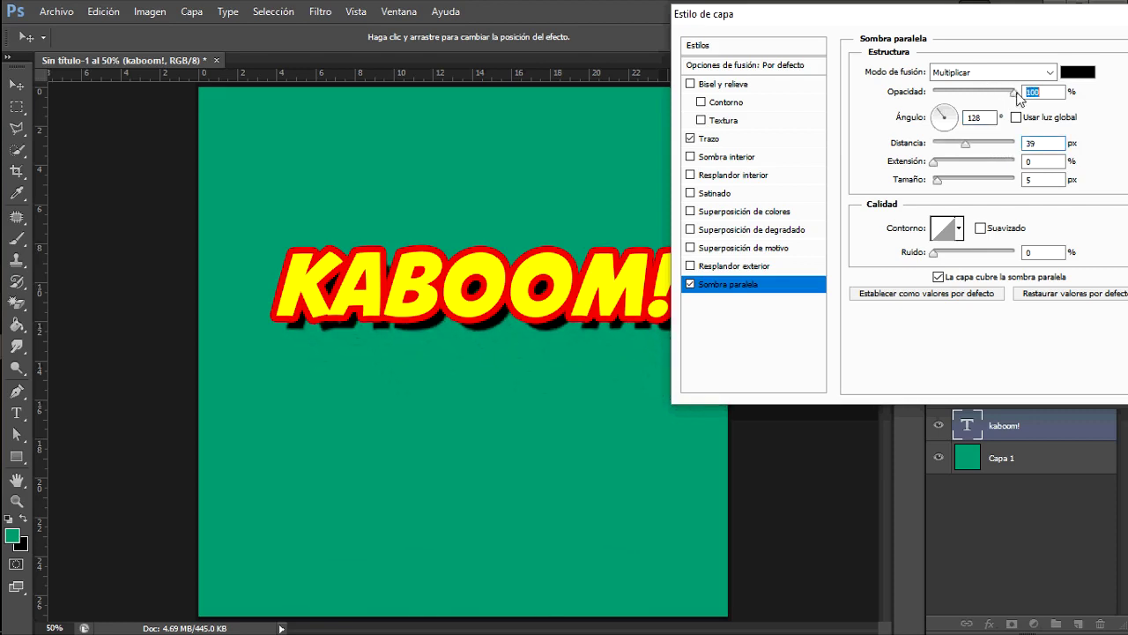
mouse_move(937, 179)
mouse_down()
mouse_move(952, 178)
mouse_move(925, 179)
mouse_up()
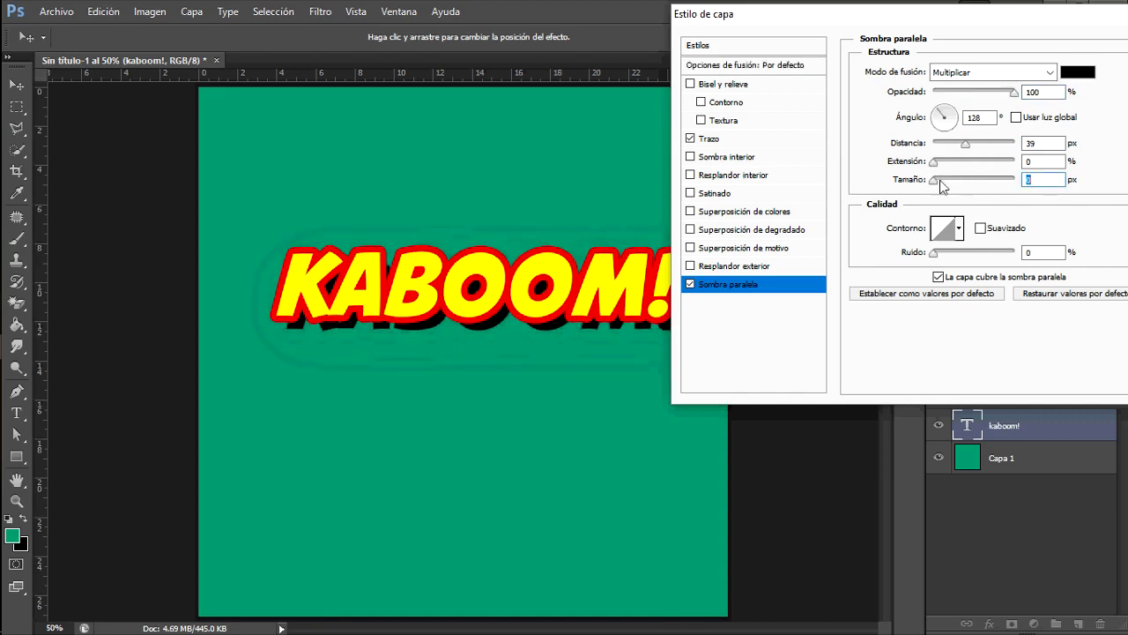
mouse_move(604, 289)
mouse_down()
mouse_move(578, 365)
mouse_move(573, 310)
mouse_up()
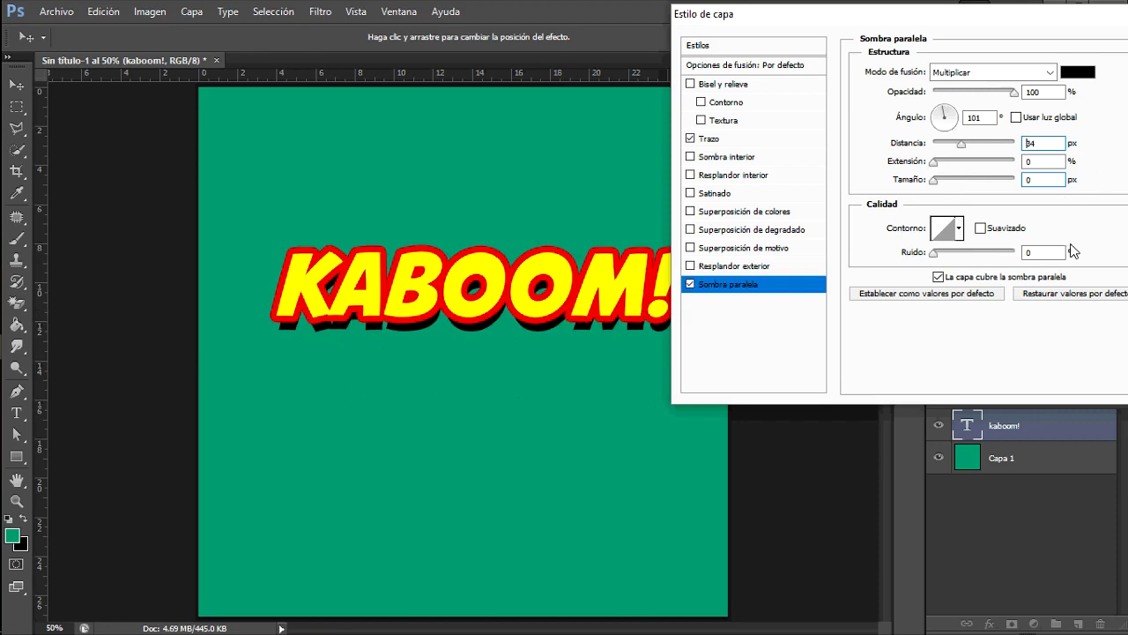
drag(969, 14, 816, 10)
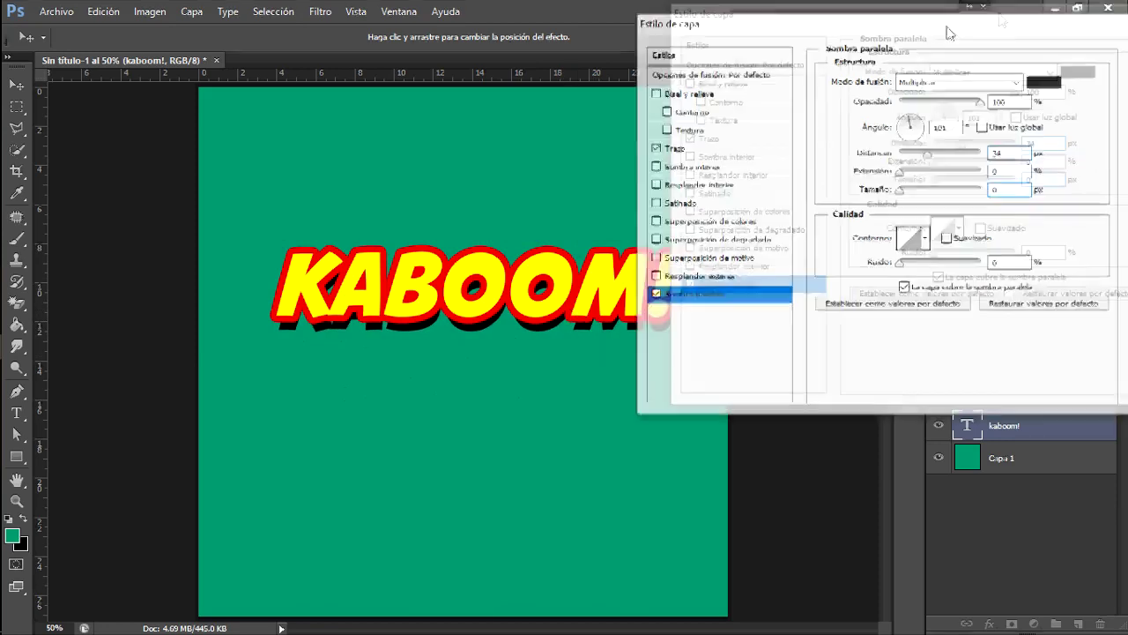
Apply the layer styles, then scale KABOOM! about 119% to 148.44 pt and reposition it.
click(1053, 41)
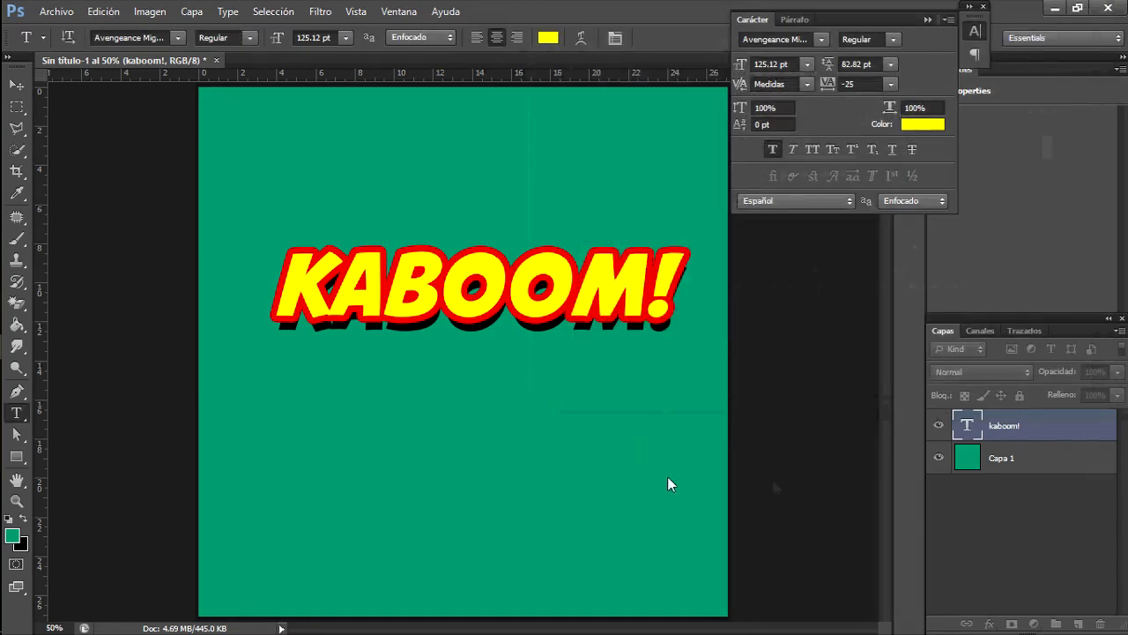
click(976, 32)
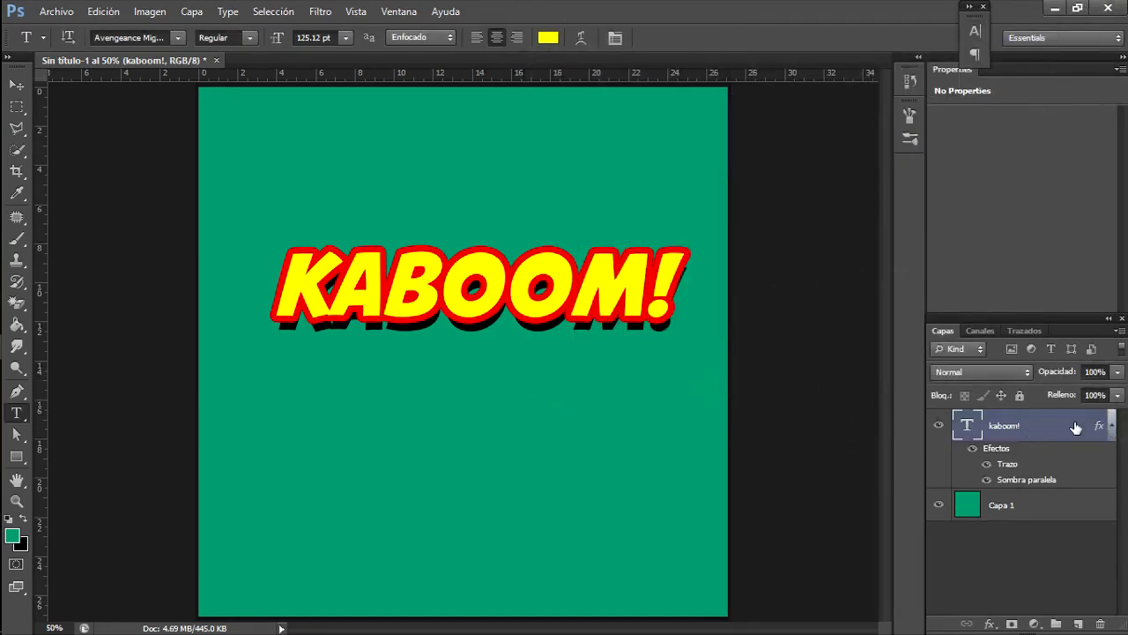
key(ctrl+t)
mouse_move(670, 270)
mouse_down()
mouse_move(636, 301)
mouse_move(728, 222)
mouse_up()
drag(685, 291, 668, 308)
click(832, 38)
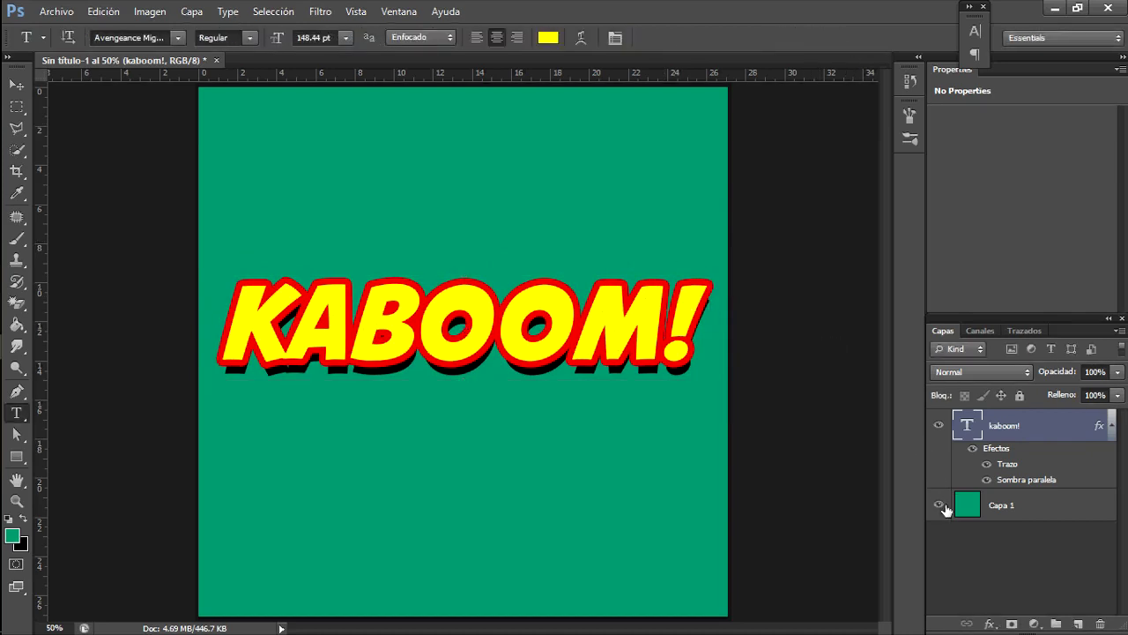
Hide the green Capa 1 and crop the canvas, unconstrained, to a tight strip around KABOOM!
click(939, 505)
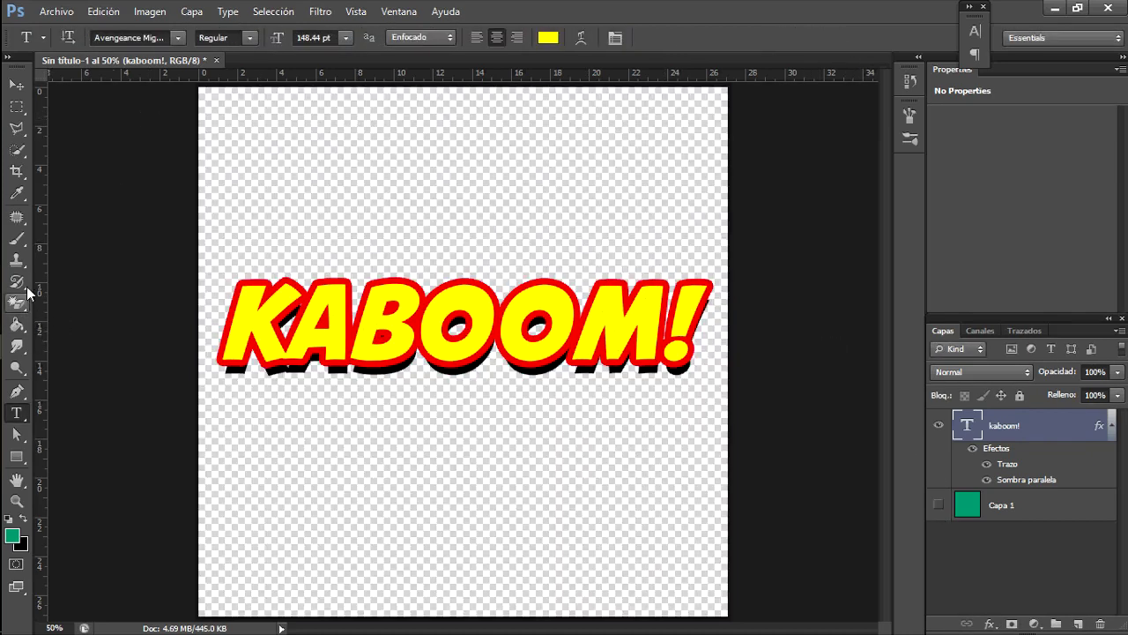
click(16, 171)
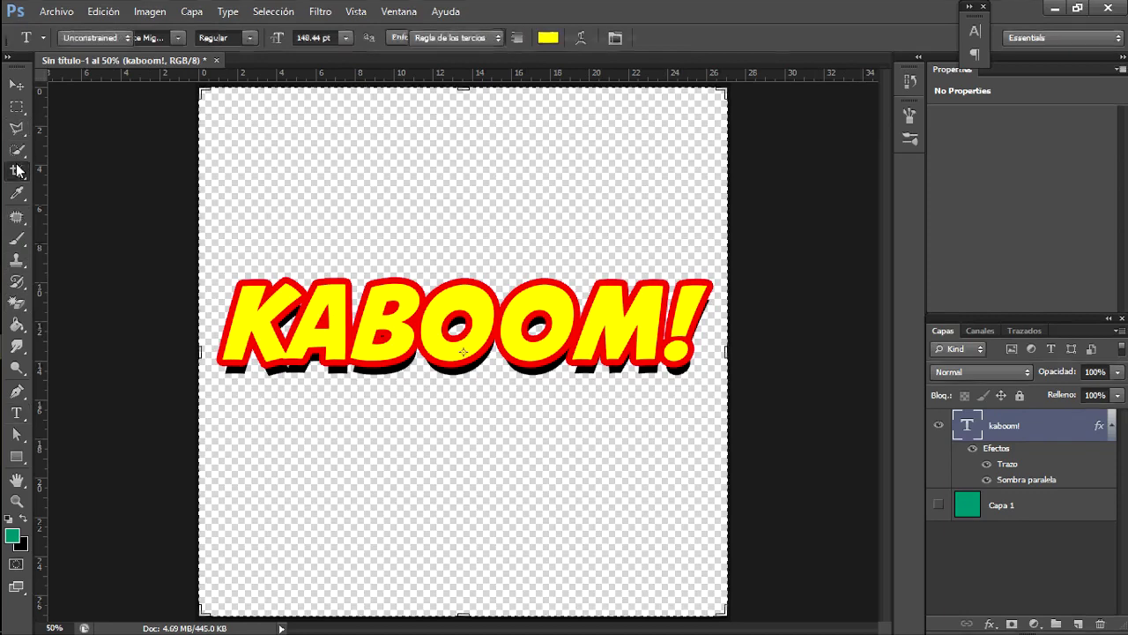
click(111, 37)
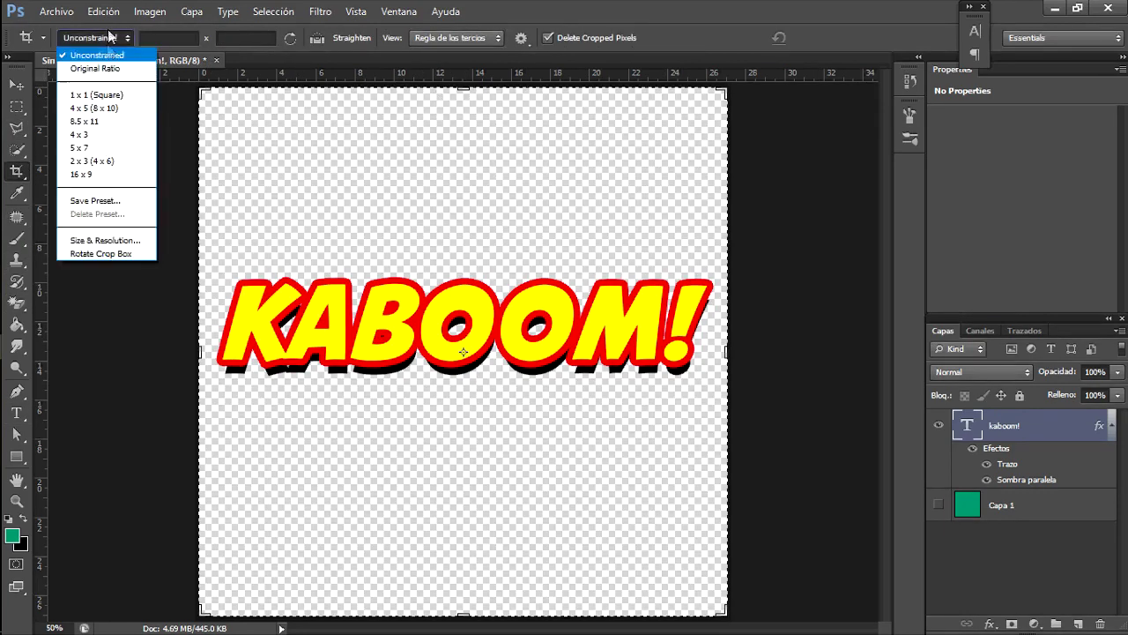
click(113, 63)
drag(465, 91, 471, 168)
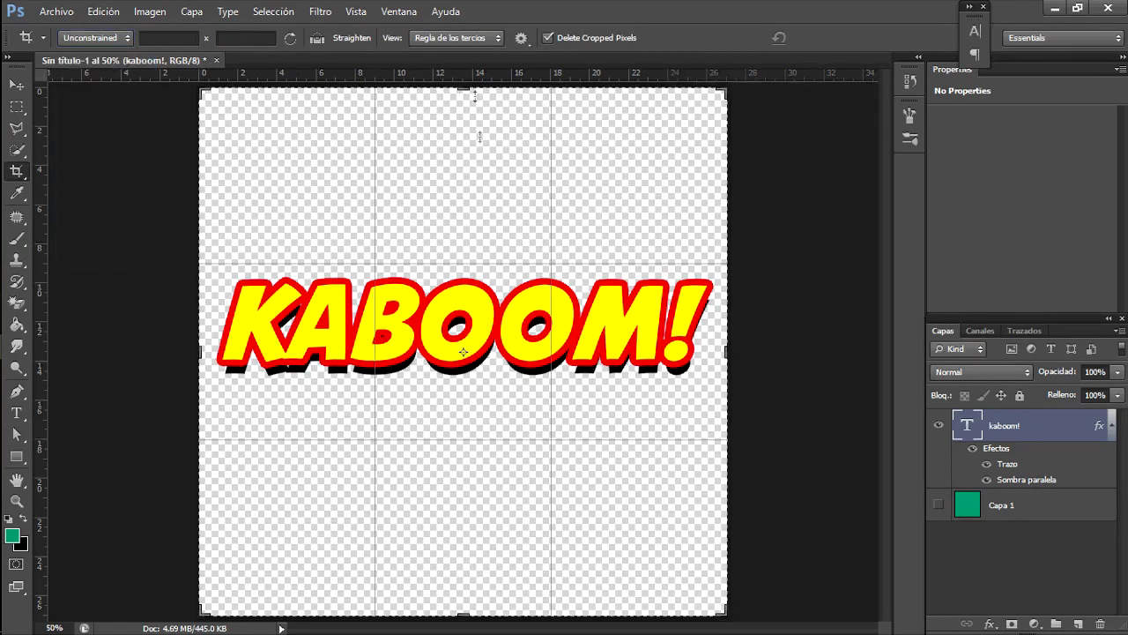
drag(471, 535, 463, 399)
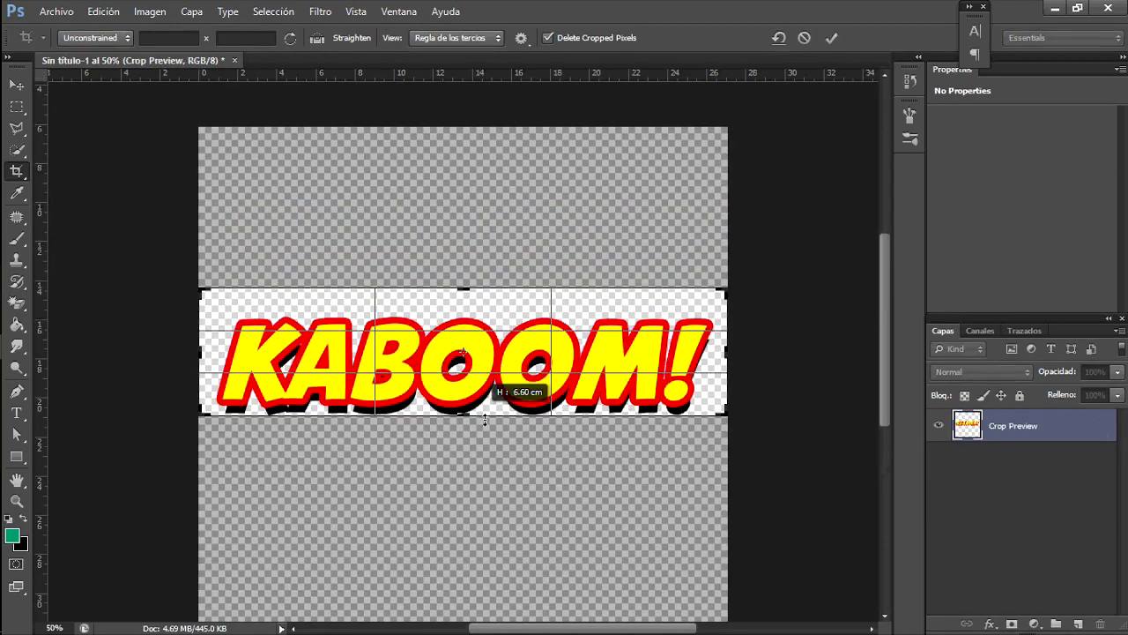
click(835, 36)
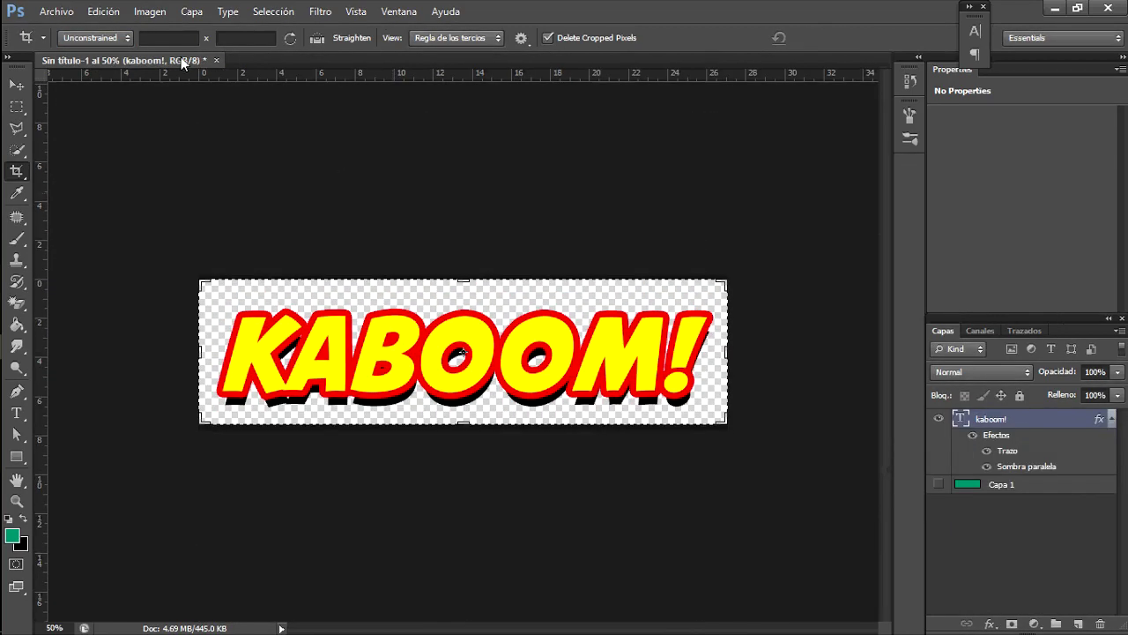
click(57, 11)
Save the text as Sin título-1.png in Imágenes 2, then open imagen1.jpg.
click(92, 209)
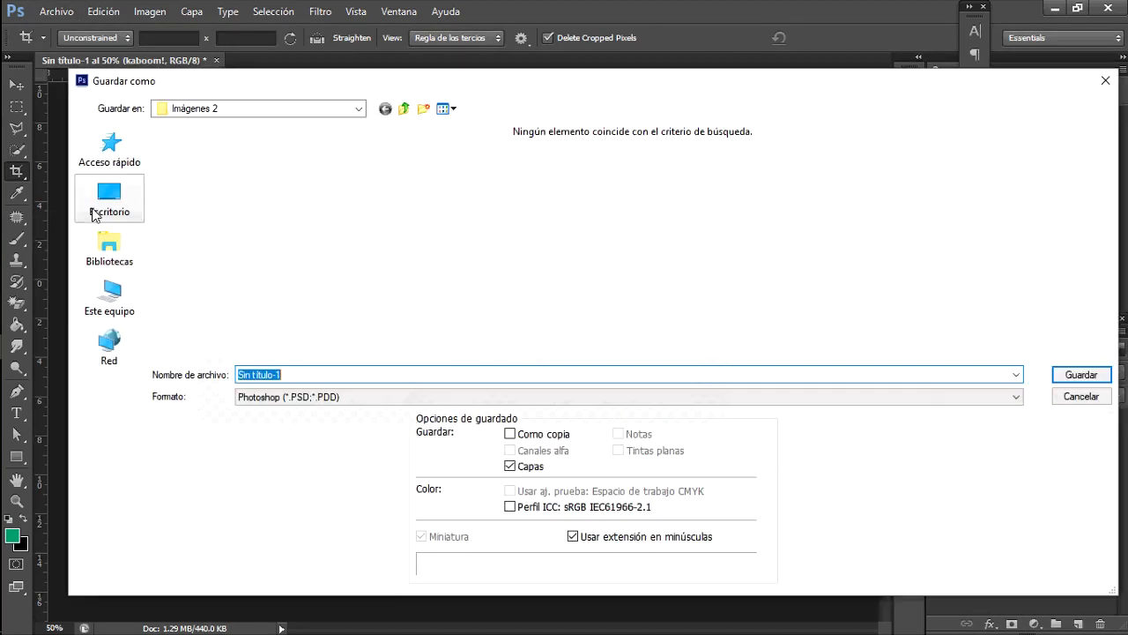
click(326, 398)
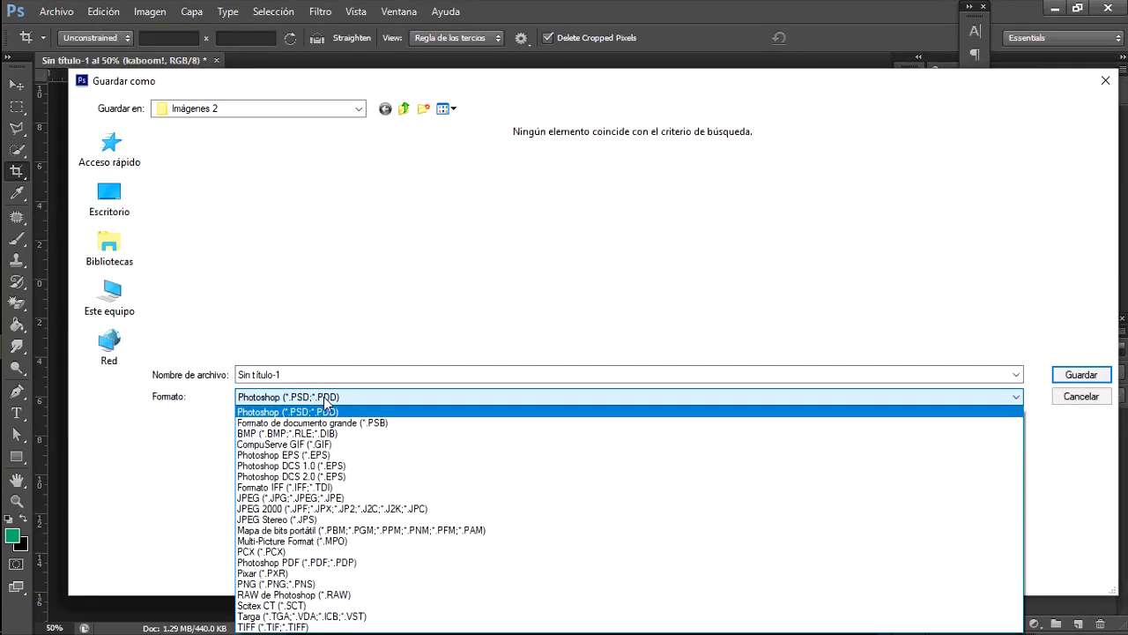
click(357, 583)
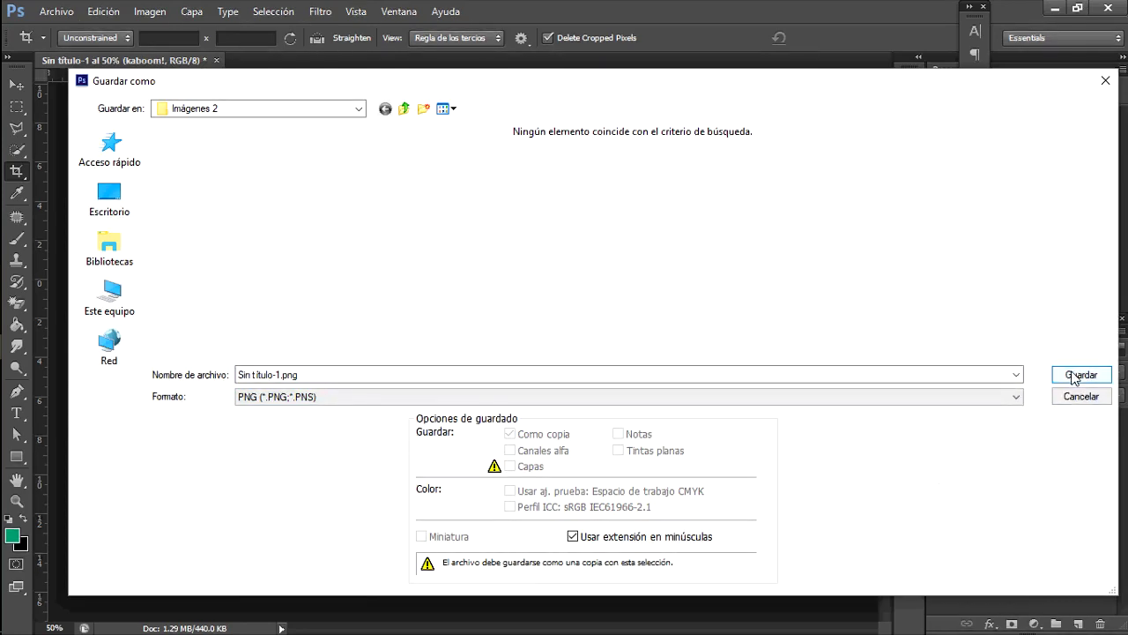
click(1073, 376)
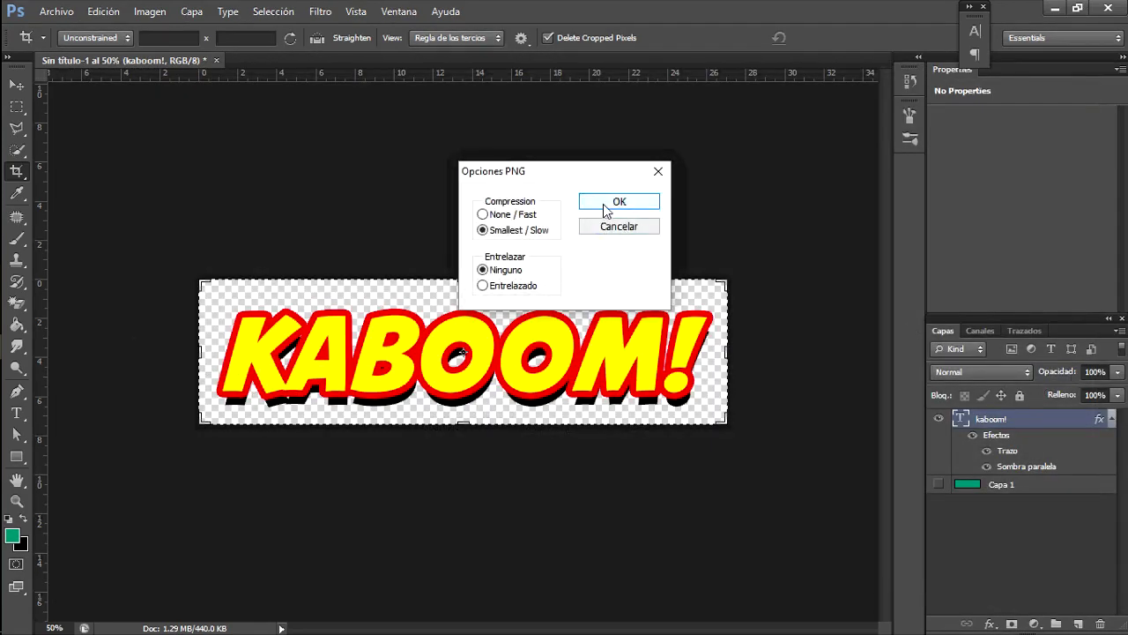
click(605, 208)
click(56, 11)
click(62, 42)
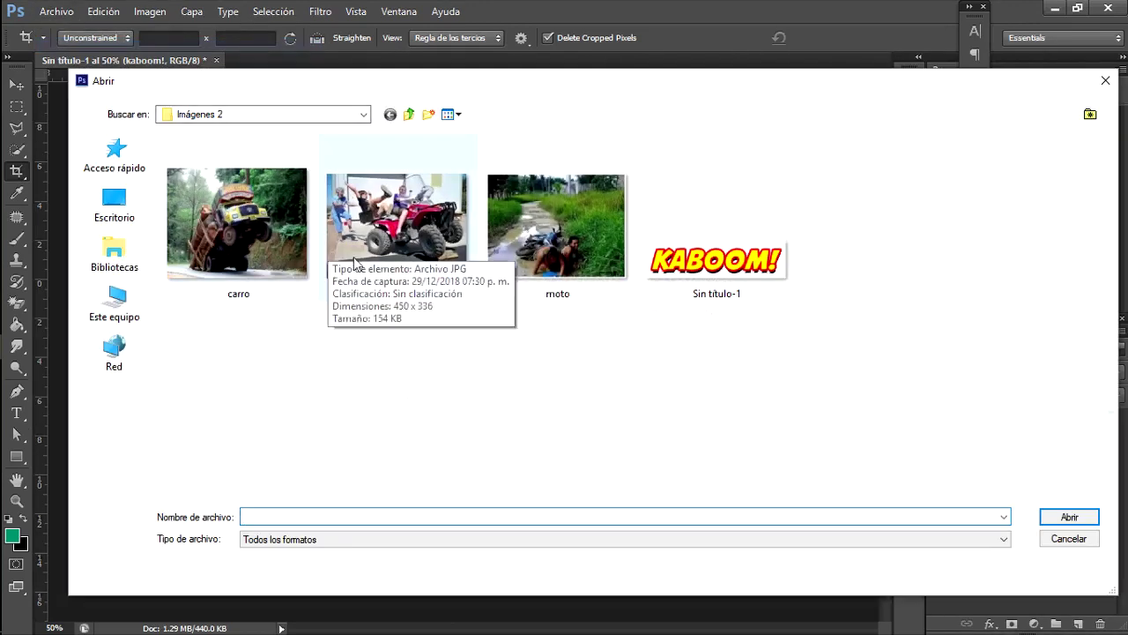
Open imagen1, fit it on screen, and place the Sin título-1 KABOOM! file into it.
double_click(397, 249)
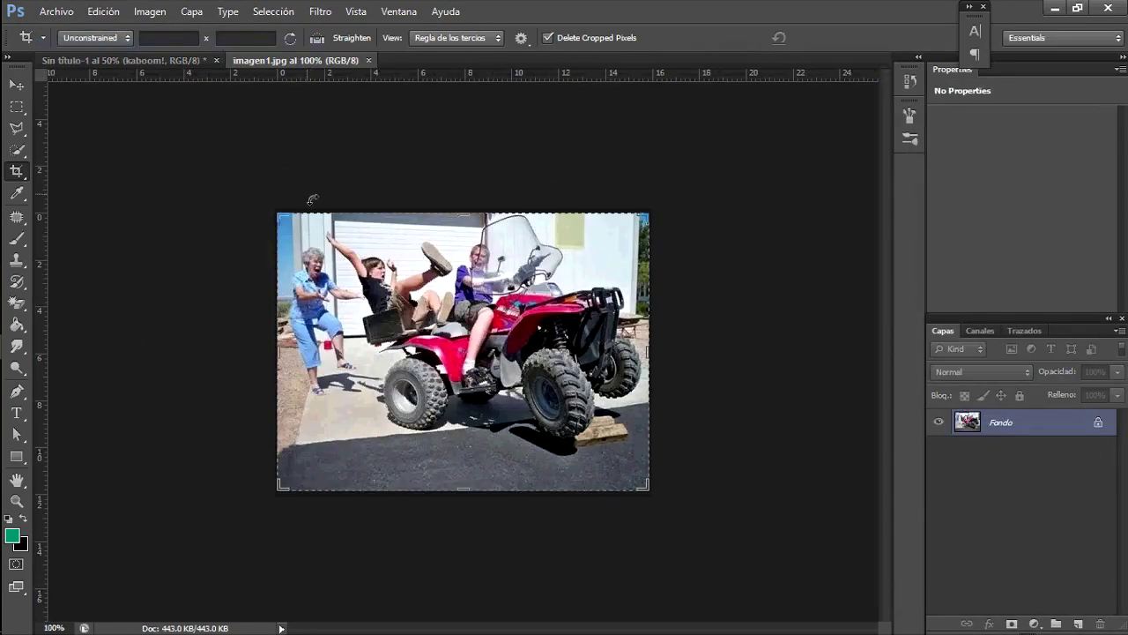
click(17, 499)
right_click(478, 307)
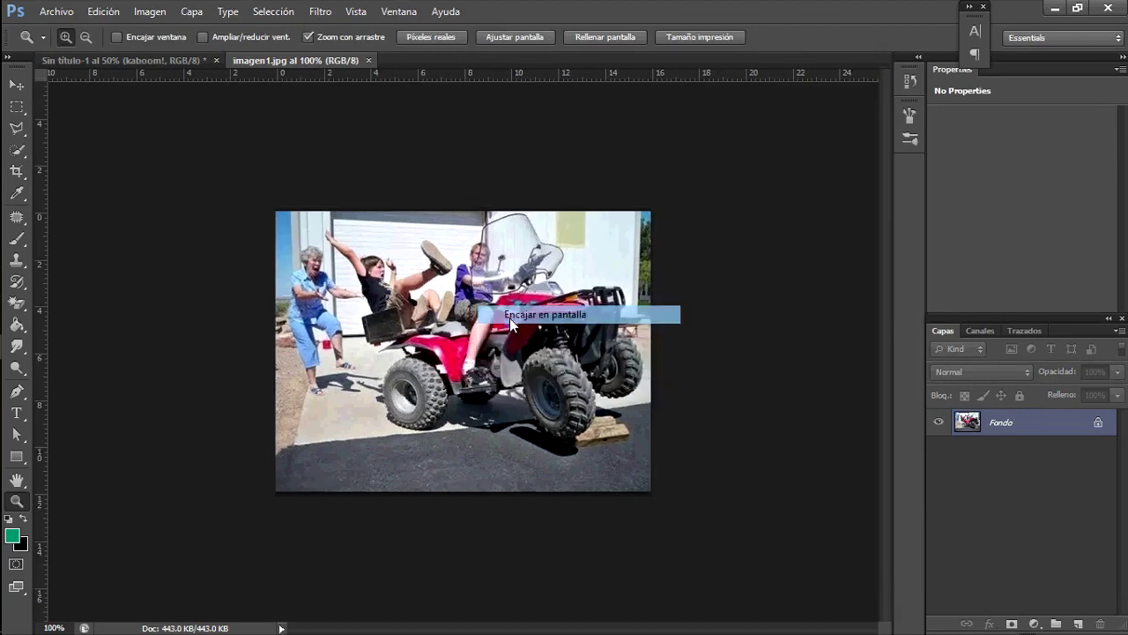
click(510, 317)
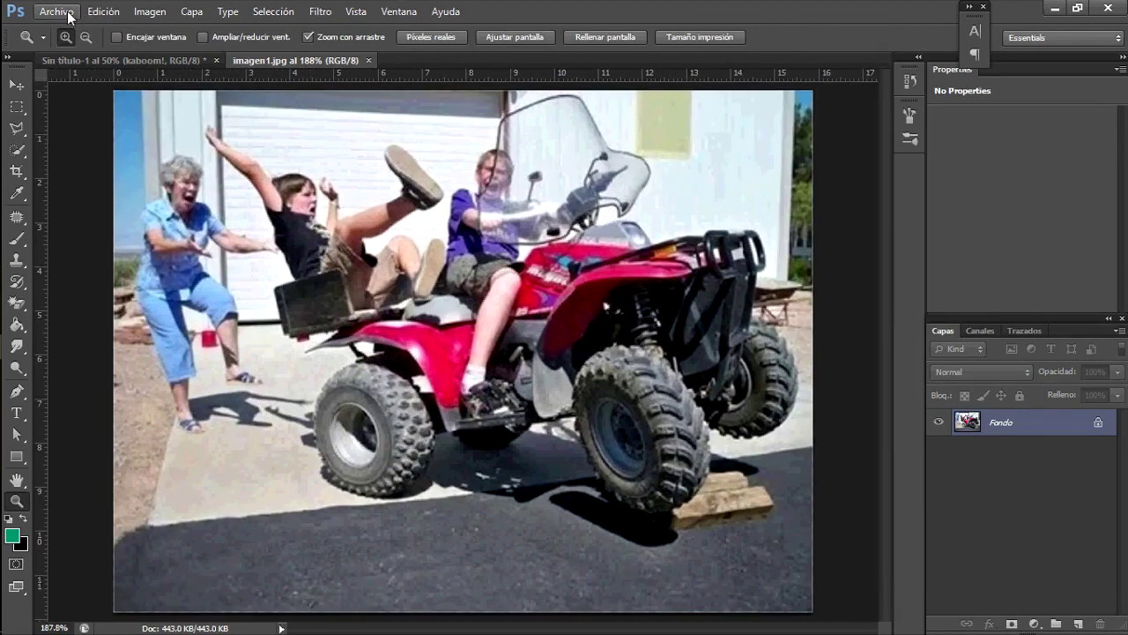
click(57, 11)
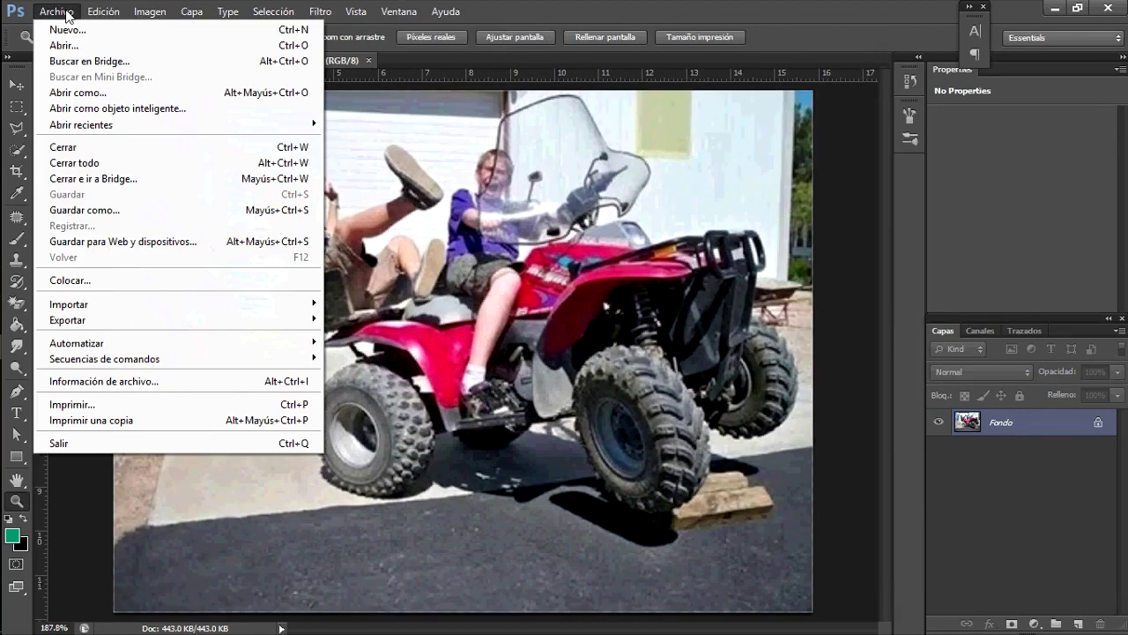
click(128, 284)
double_click(694, 263)
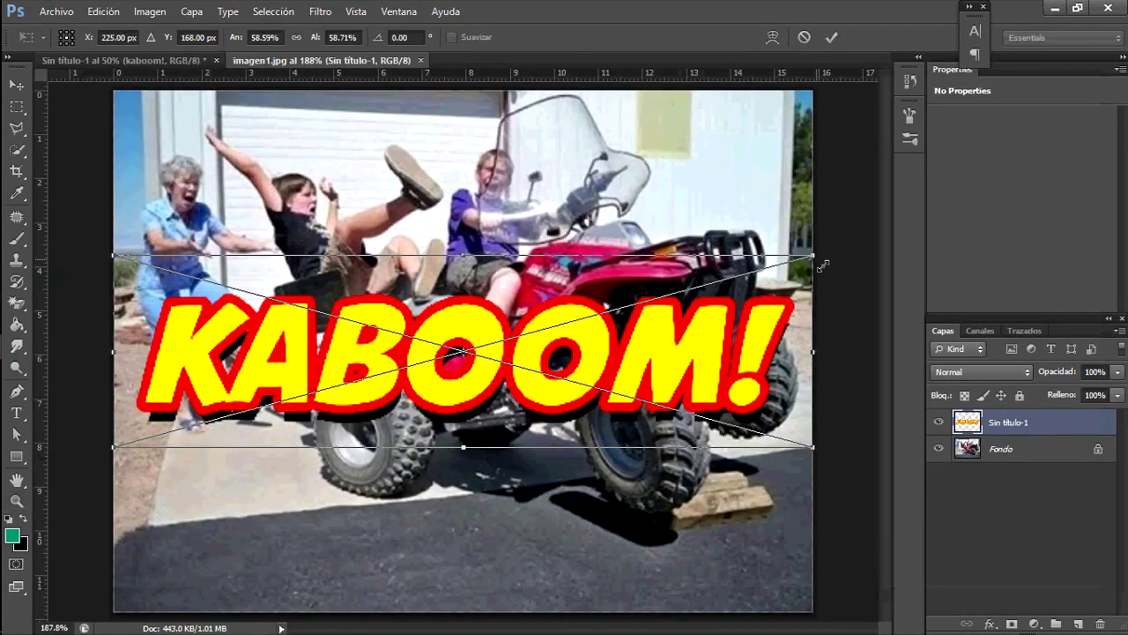
Scale KABOOM! to about 49% and tilt it 10.39° across the quad bike's front wheels.
drag(822, 261, 644, 309)
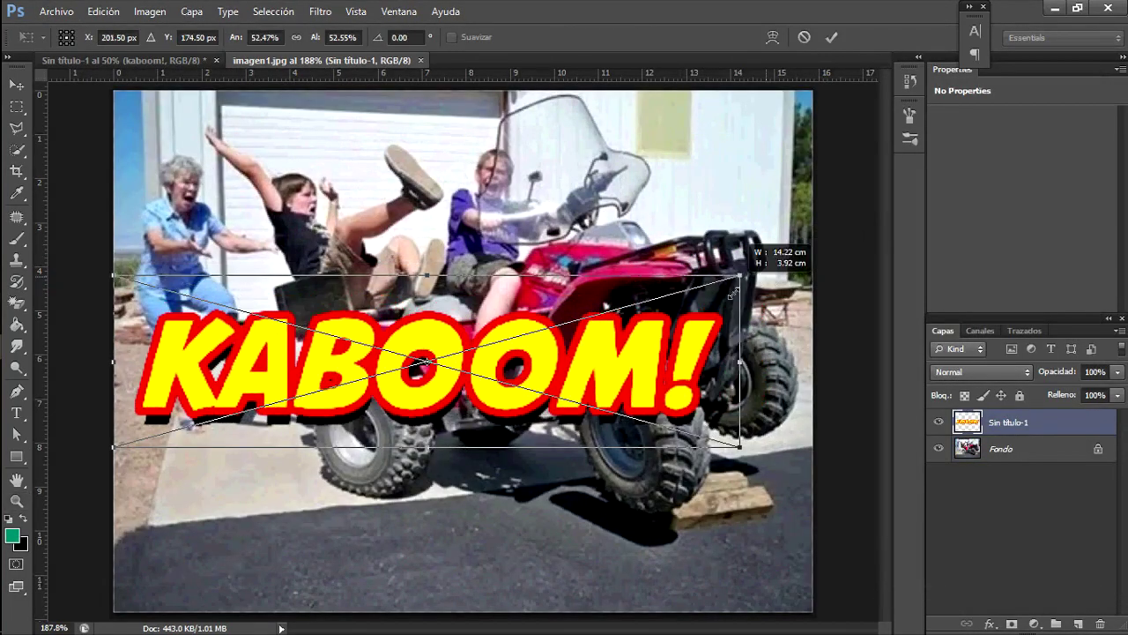
drag(598, 355, 599, 443)
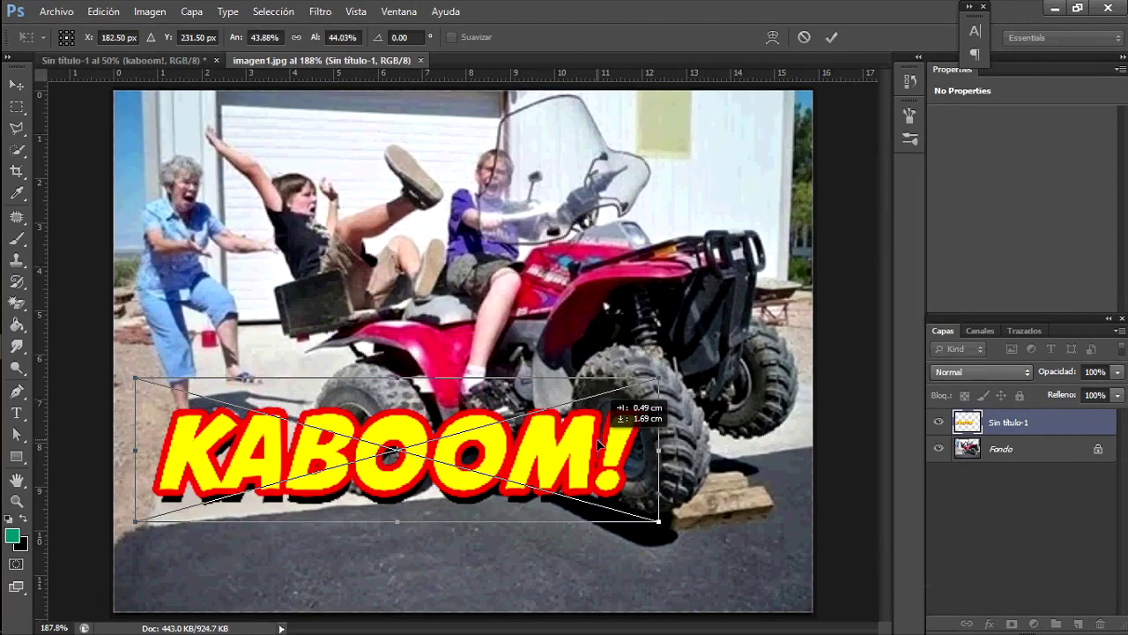
mouse_move(692, 373)
mouse_down()
mouse_move(672, 329)
mouse_move(593, 455)
mouse_up()
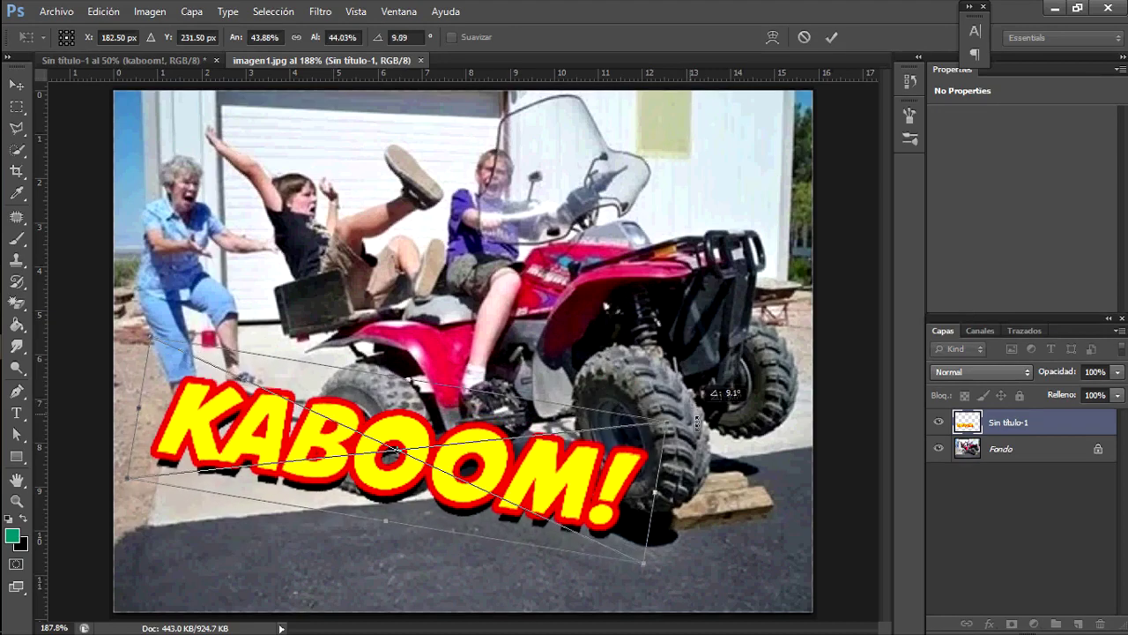
drag(593, 456, 599, 408)
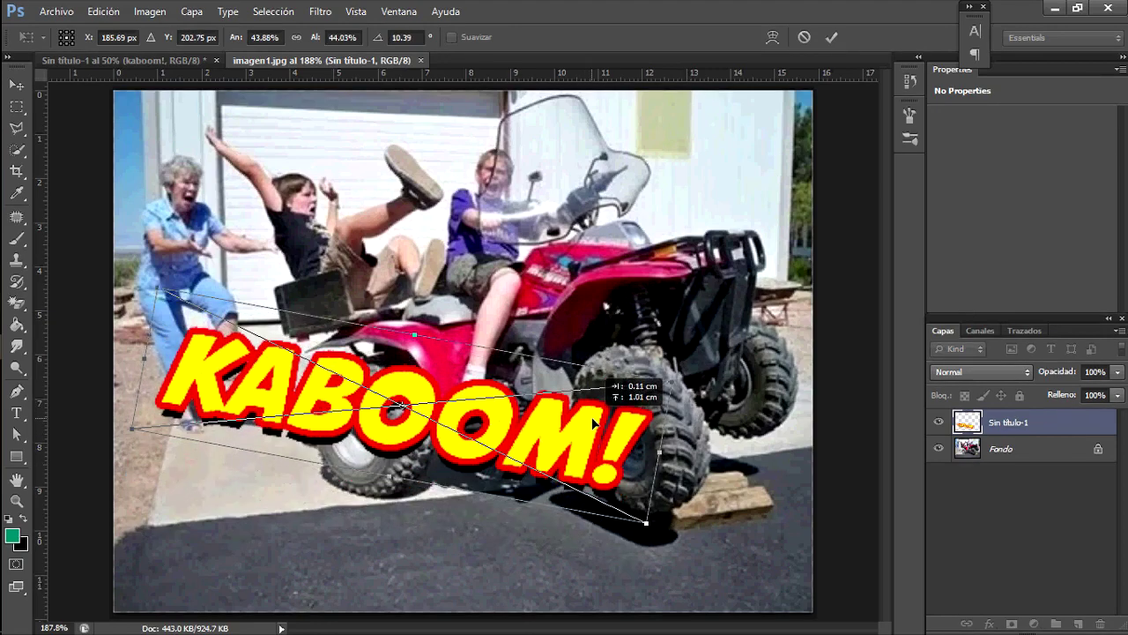
drag(681, 386, 736, 376)
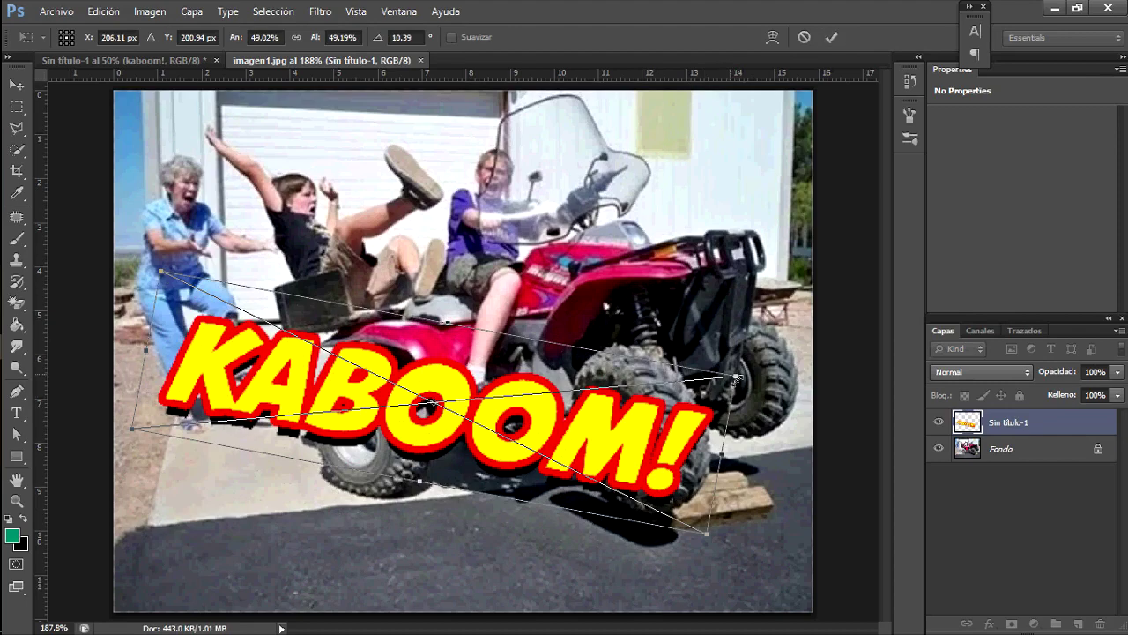
drag(736, 376, 710, 356)
click(831, 37)
Change imagen1's resolution from 72 to 150 pixels/inch in Image Size.
key(z)
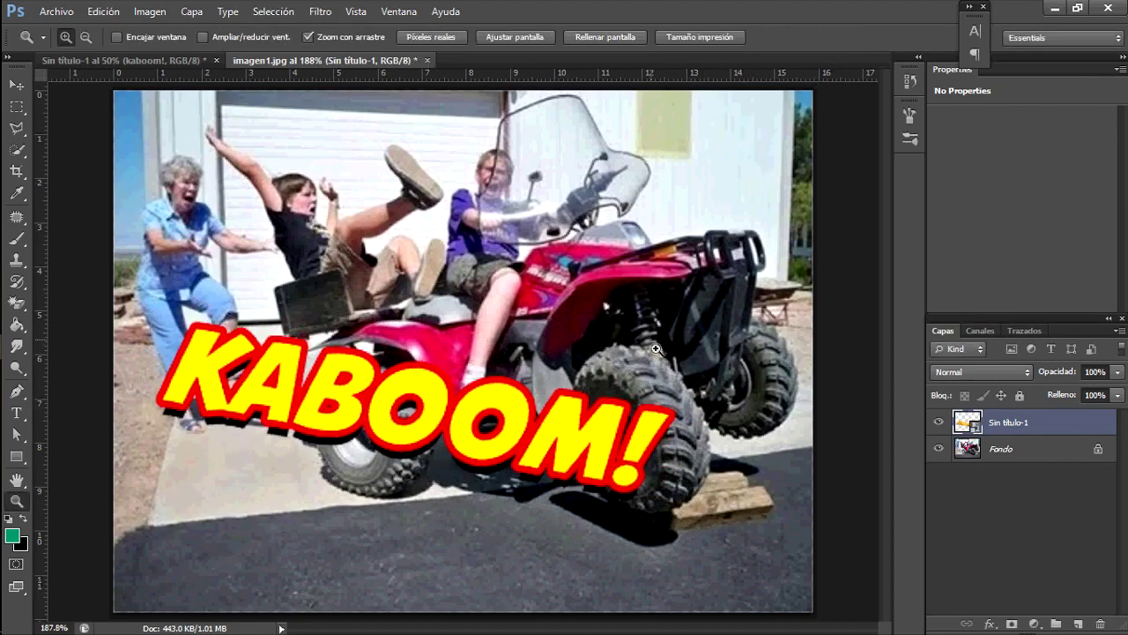
click(150, 12)
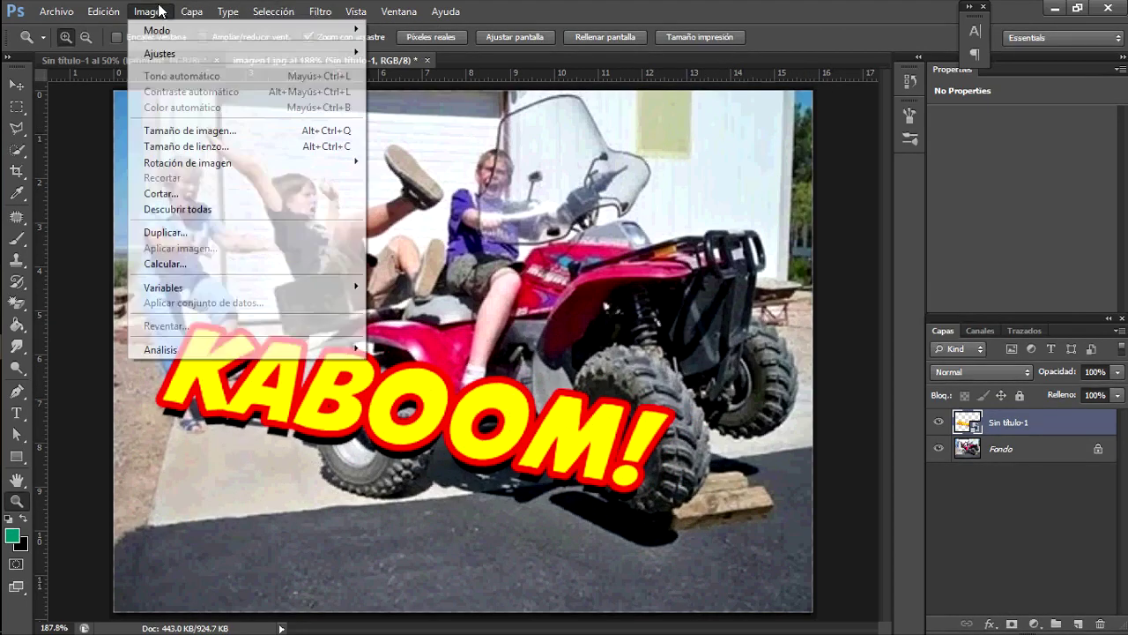
click(189, 130)
double_click(476, 290)
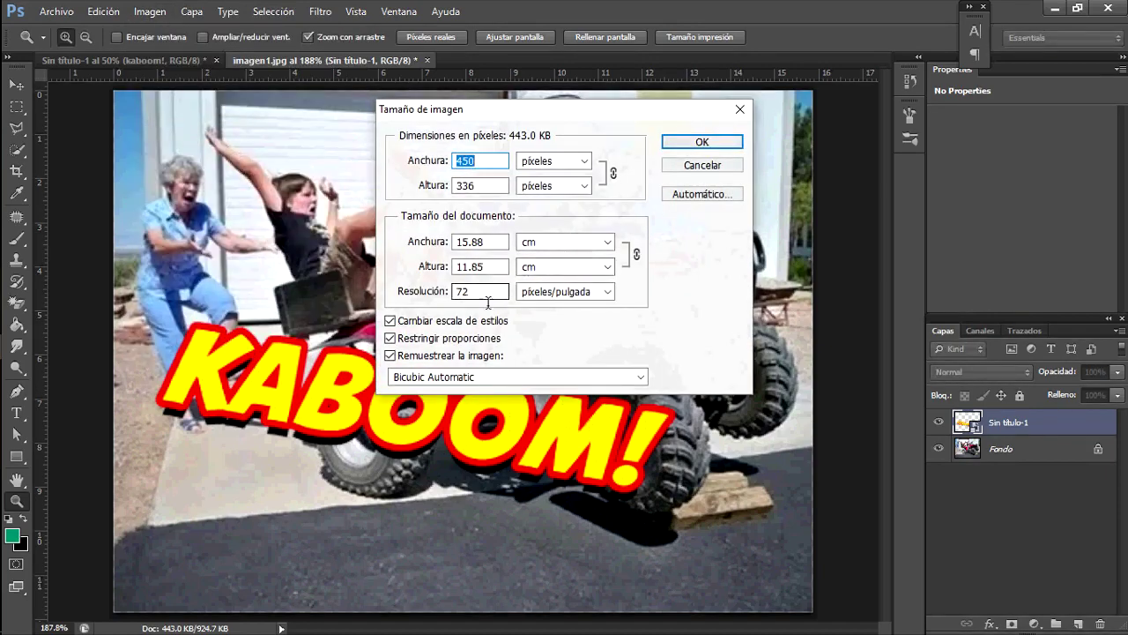
text(150)
key(Return)
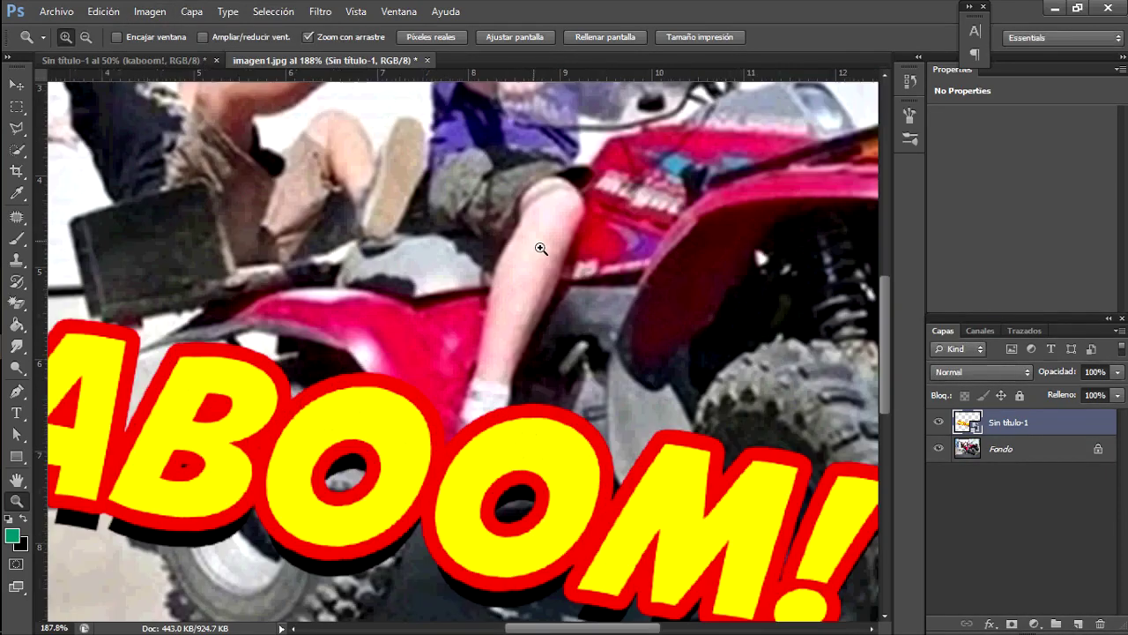
Fit the photo to the screen and bring up the Abrir dialog with Ctrl+O.
right_click(548, 272)
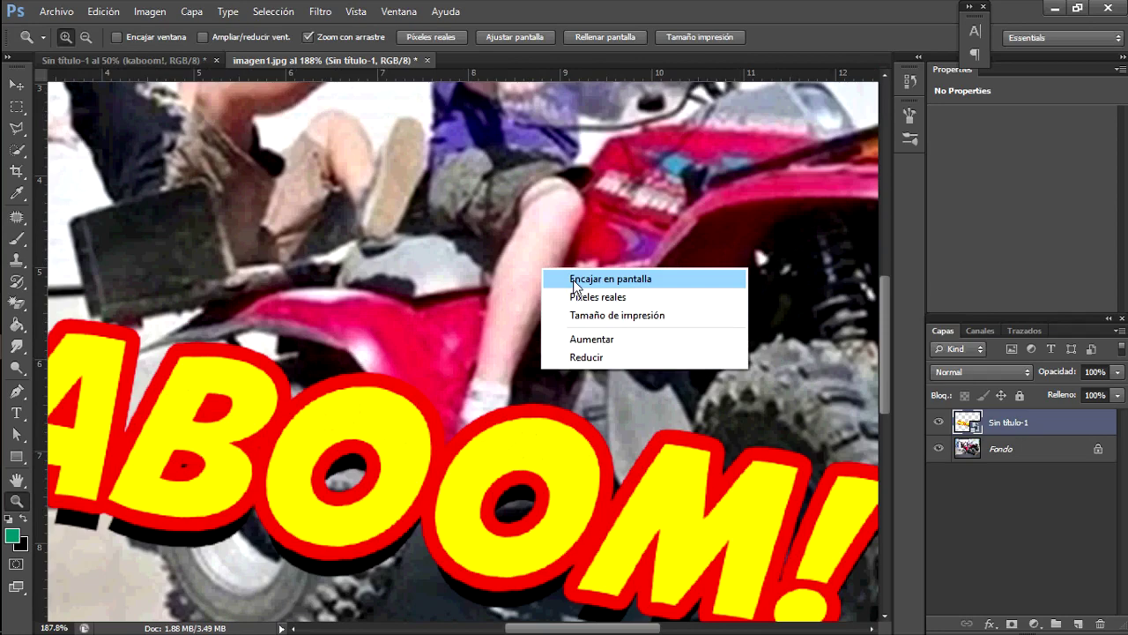
click(573, 280)
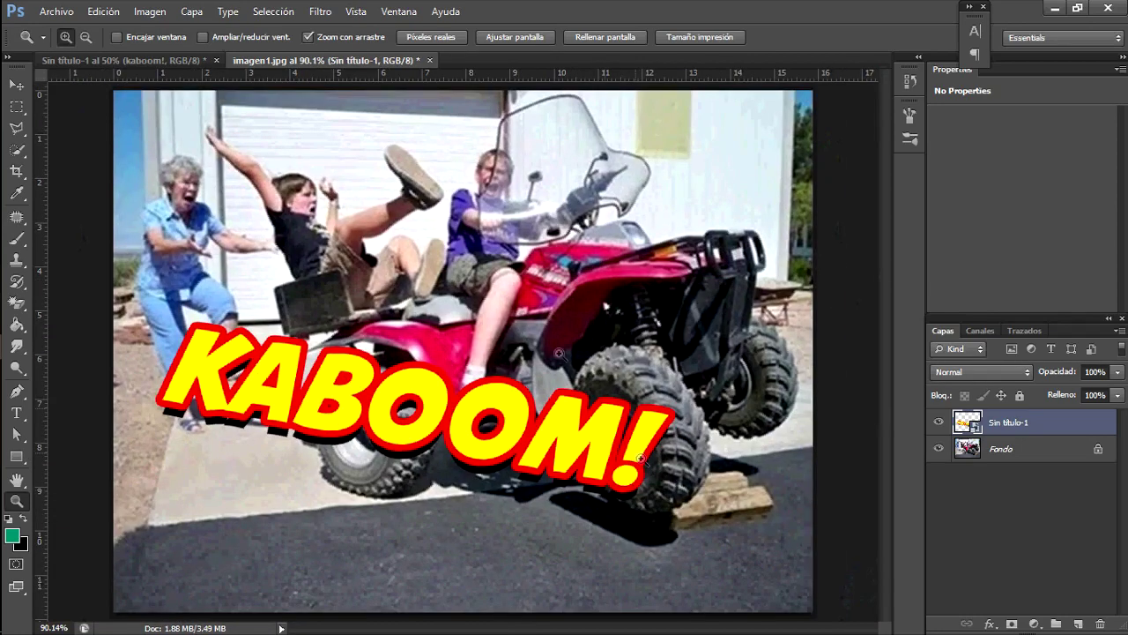
click(55, 12)
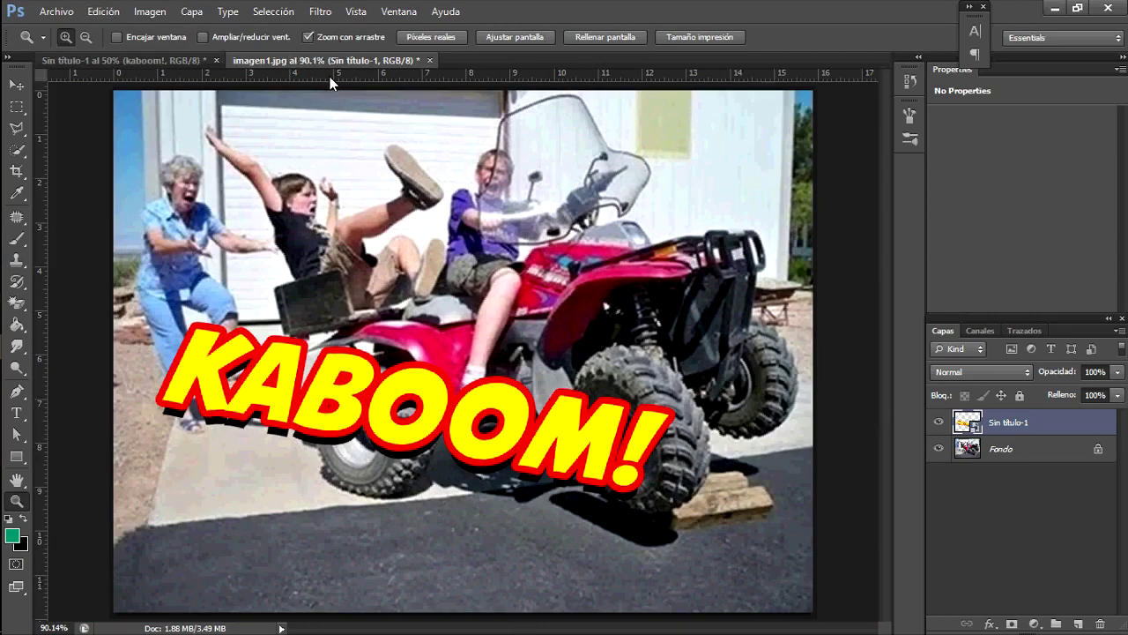
key(ctrl+o)
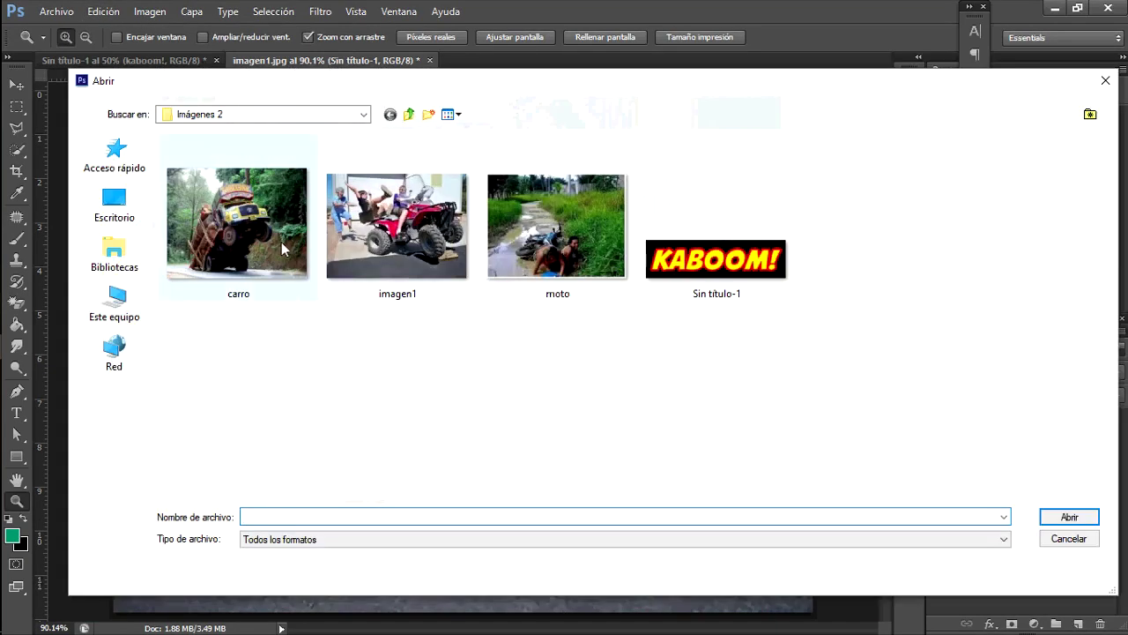
Open carro from the Abrir dialog and fit the truck photo on screen.
double_click(281, 241)
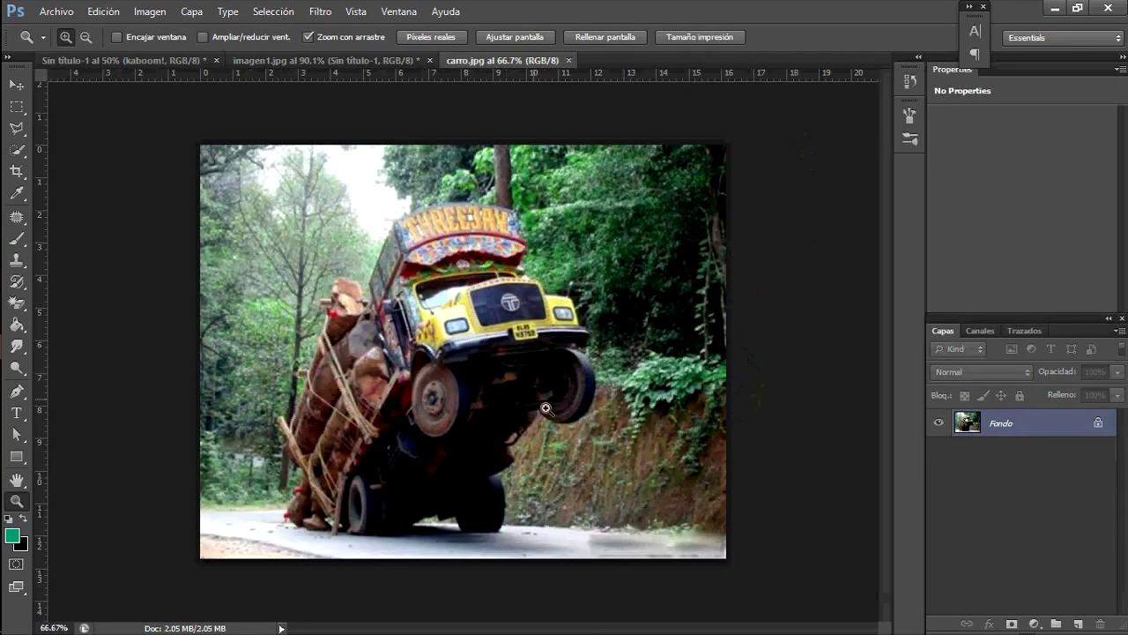
right_click(504, 501)
click(542, 513)
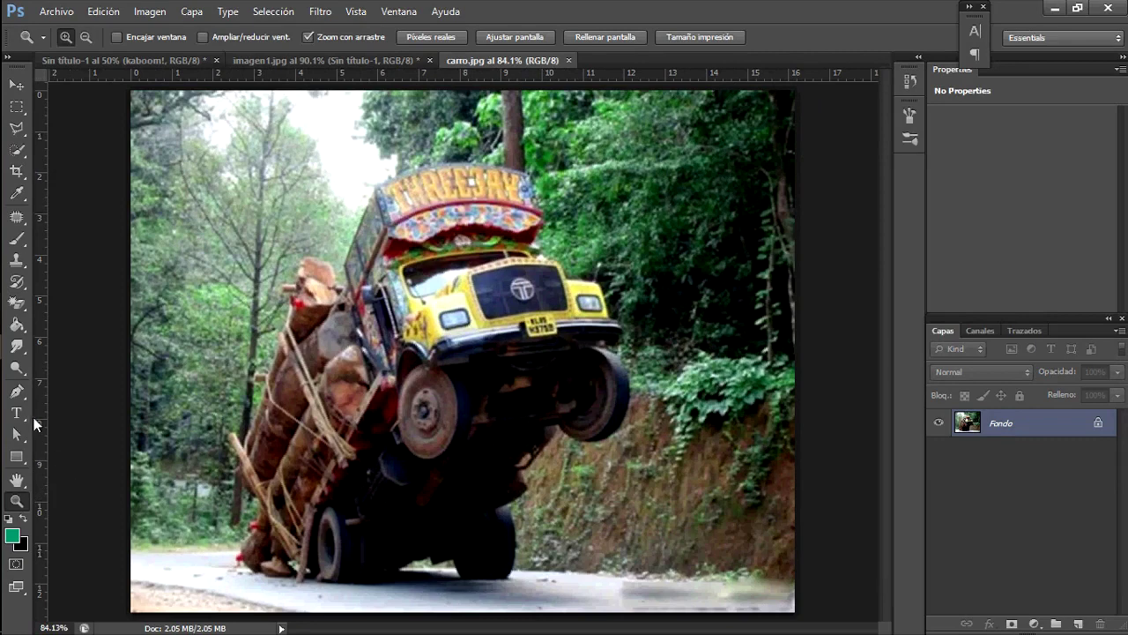
click(16, 413)
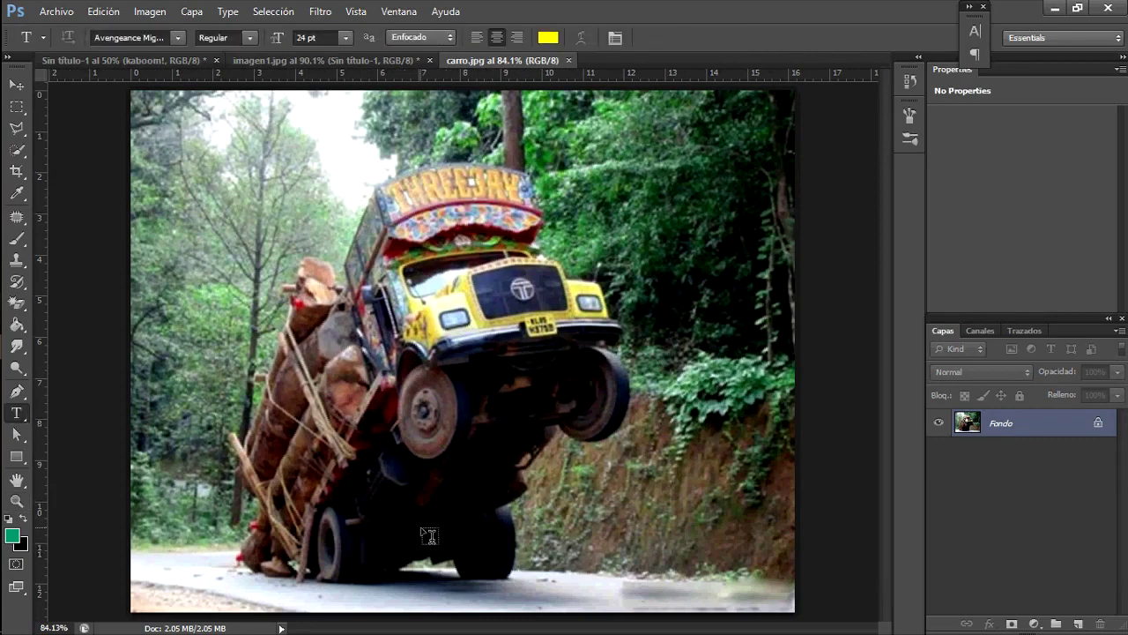
Type the text GRRRRR! on the road below the truck.
click(428, 534)
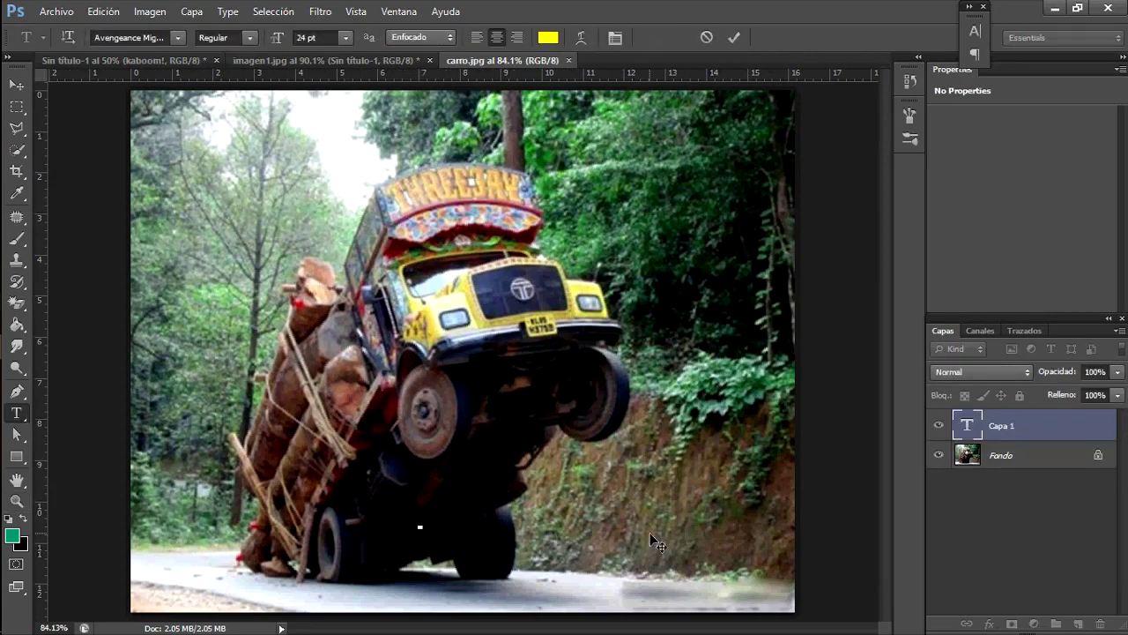
text(GRRR)
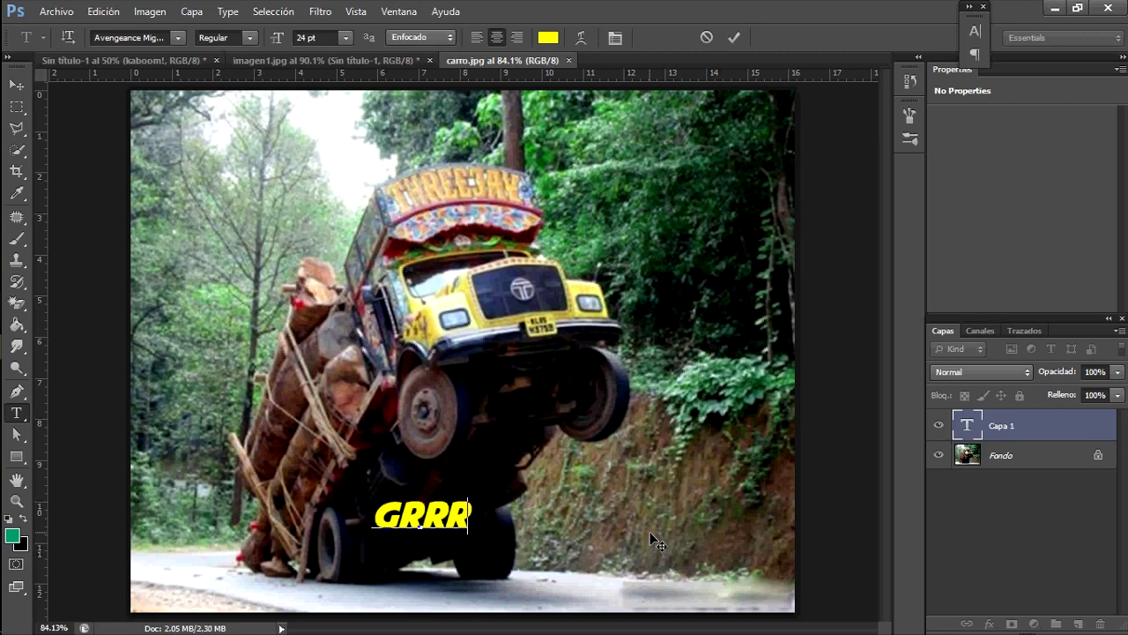
text(!)
key(Left)
text(RR)
click(734, 37)
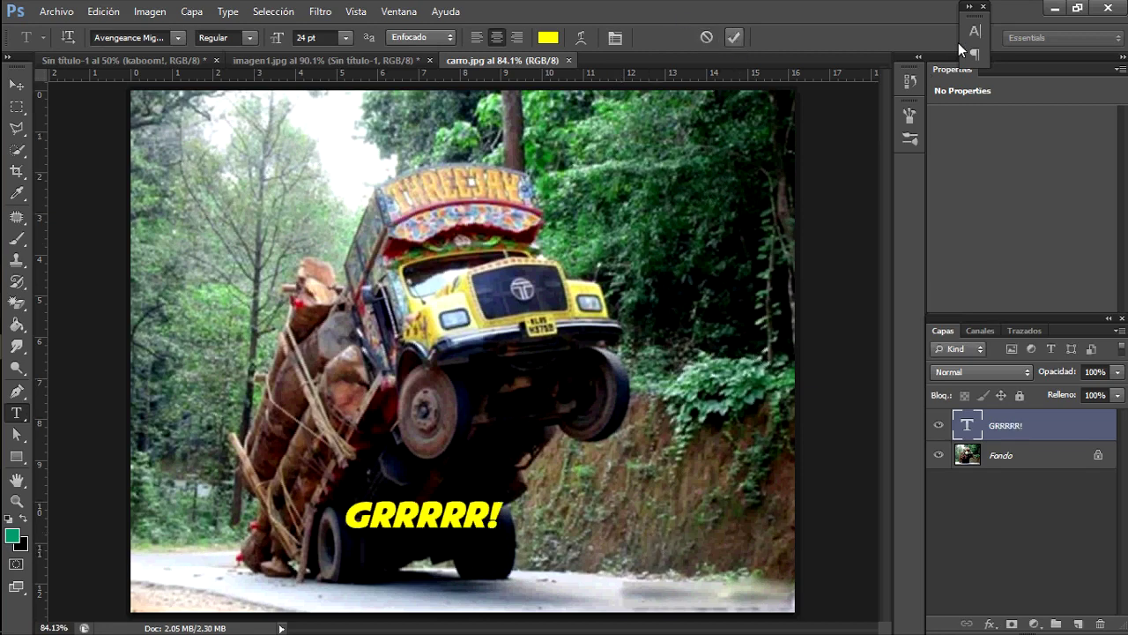
Switch GRRRRR! to the BadaBoom BB font and greatly enlarge it.
click(975, 32)
click(819, 39)
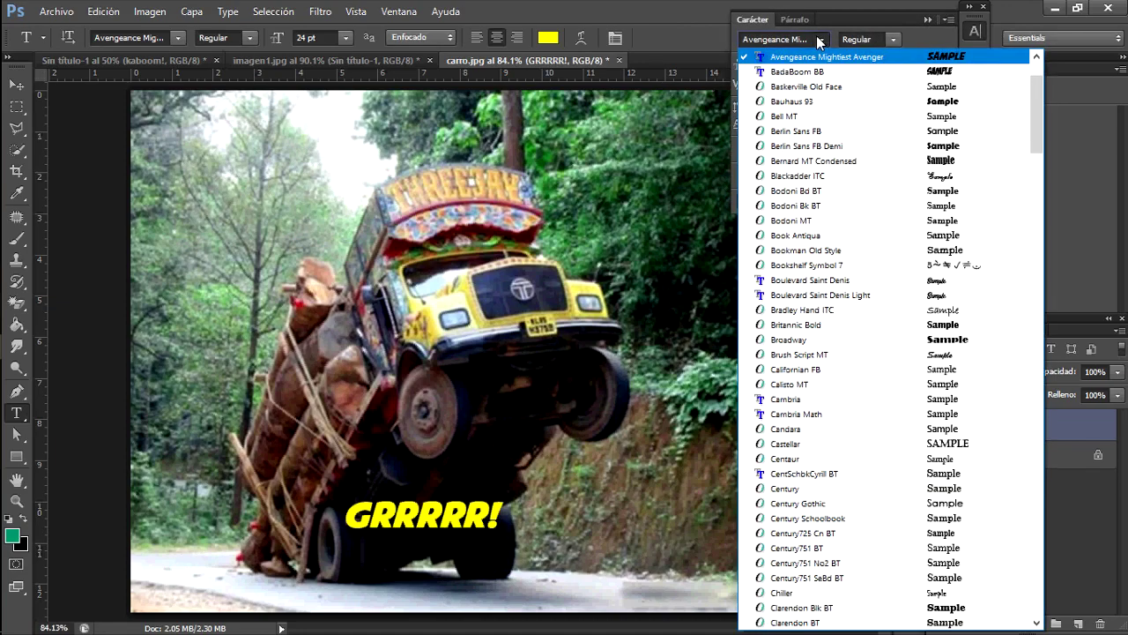
click(828, 71)
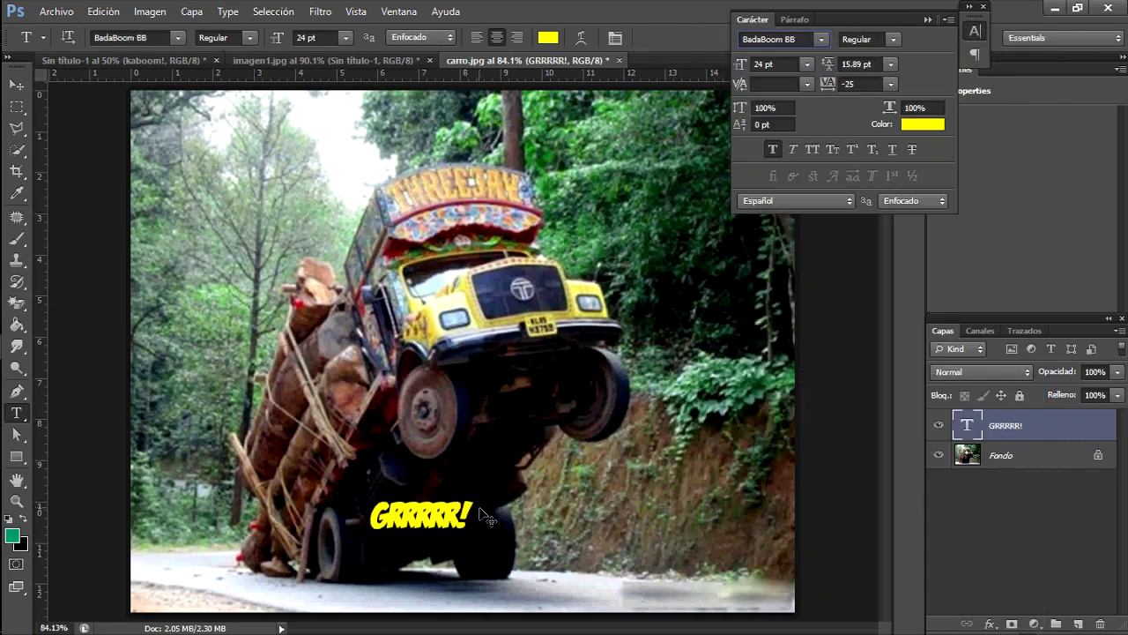
key(ctrl+t)
drag(474, 502, 714, 430)
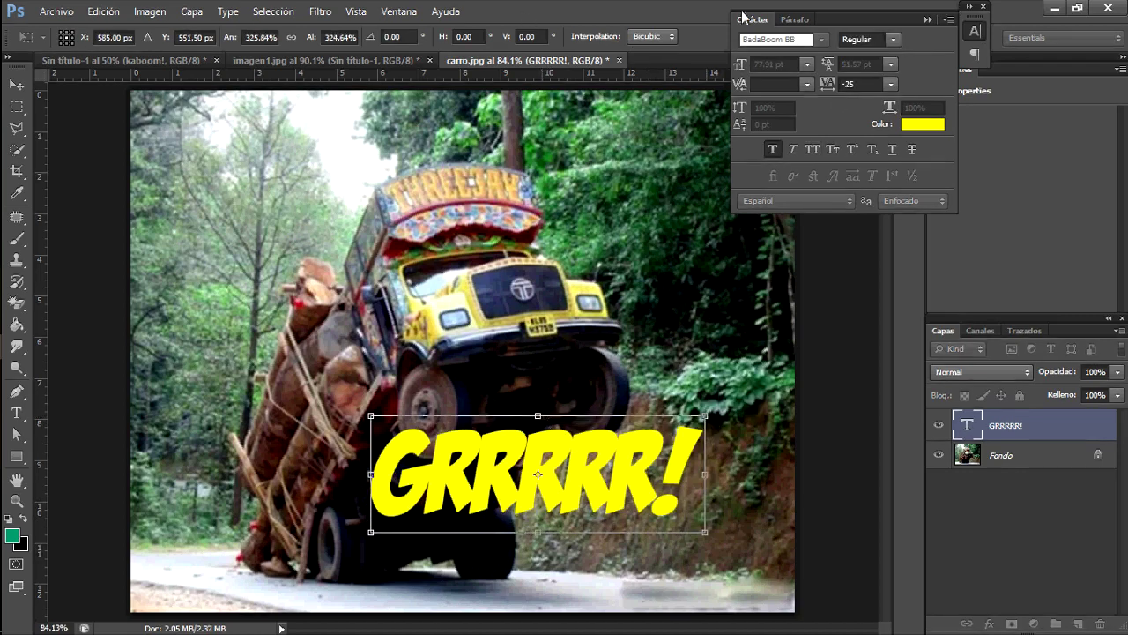
key(Return)
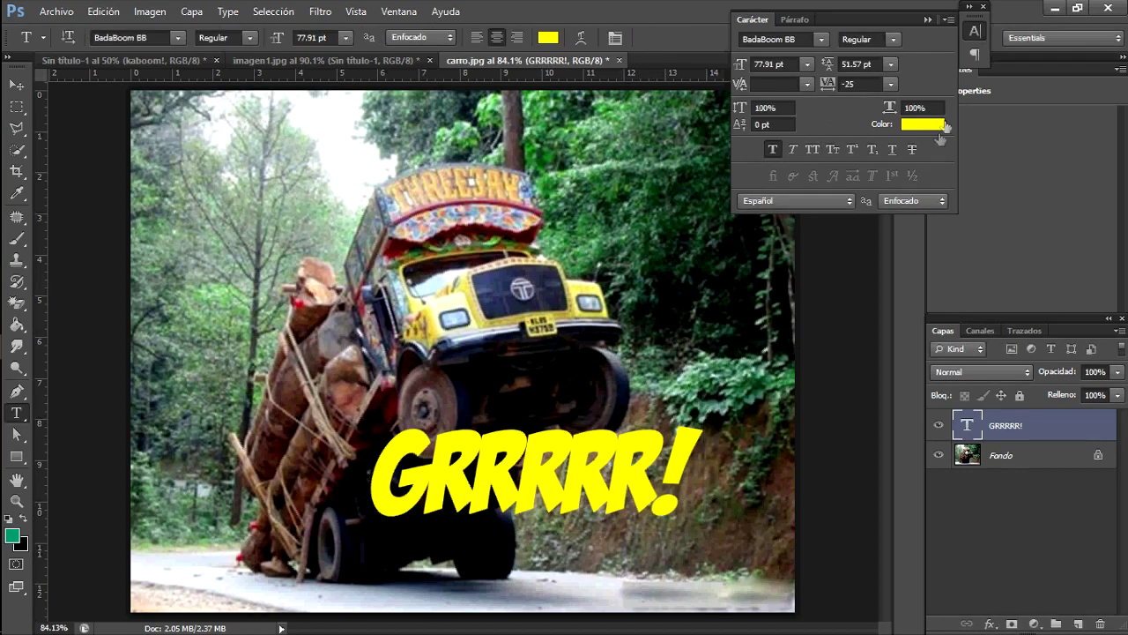
Set GRRRRR!'s letter tracking to 5.
click(888, 84)
click(884, 243)
click(974, 32)
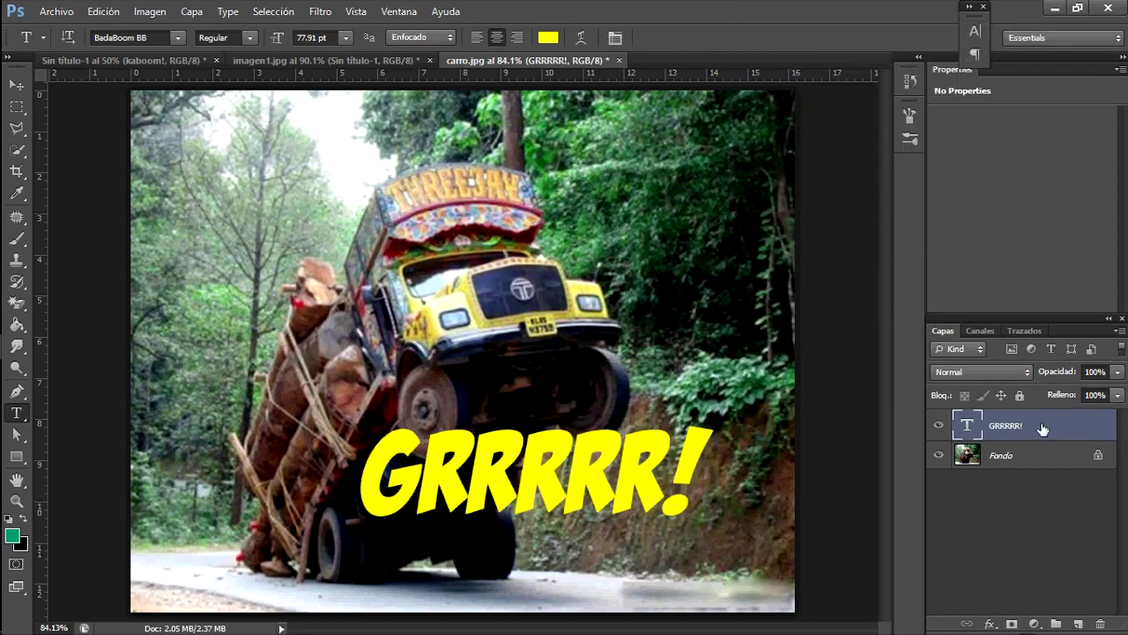
click(970, 40)
click(922, 123)
Change the GRRRRR! text colour to blue 0000dd.
drag(941, 353, 948, 465)
drag(829, 371, 878, 438)
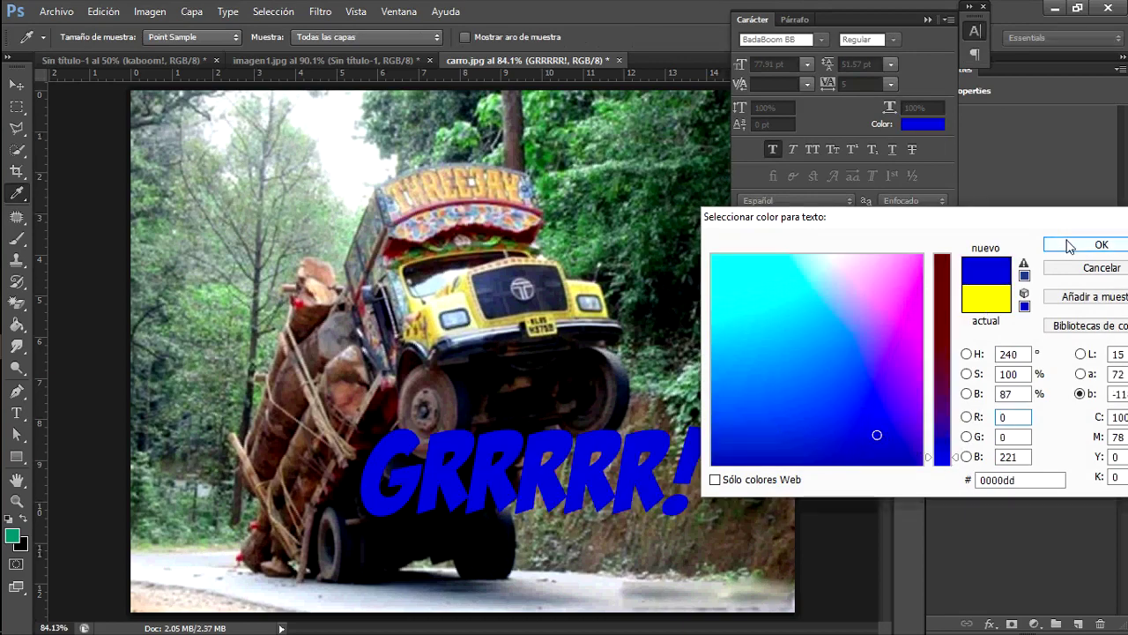
click(1101, 244)
Add a 38 px yellow (ffec00) stroke to GRRRRR!
right_click(1027, 430)
key(Escape)
key(h)
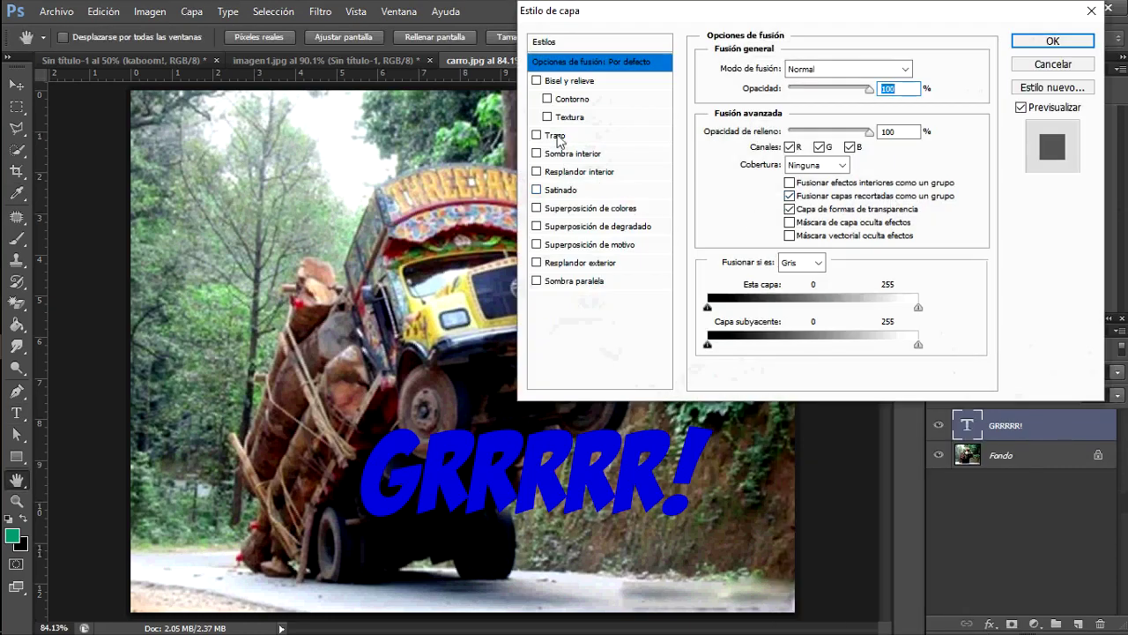
click(555, 137)
click(756, 181)
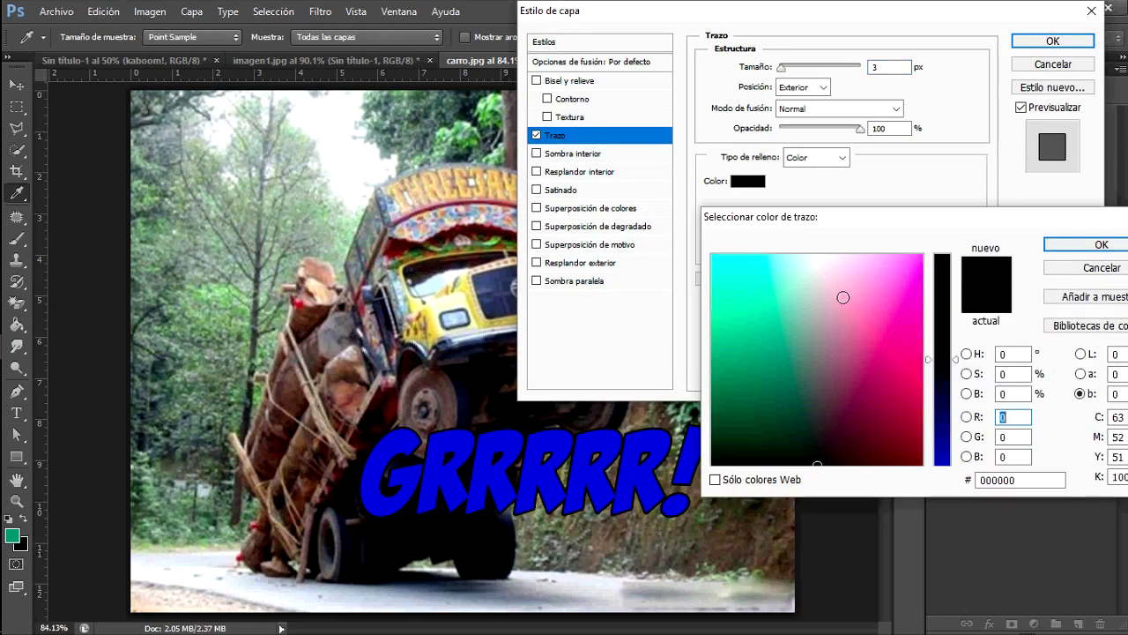
drag(941, 282, 942, 256)
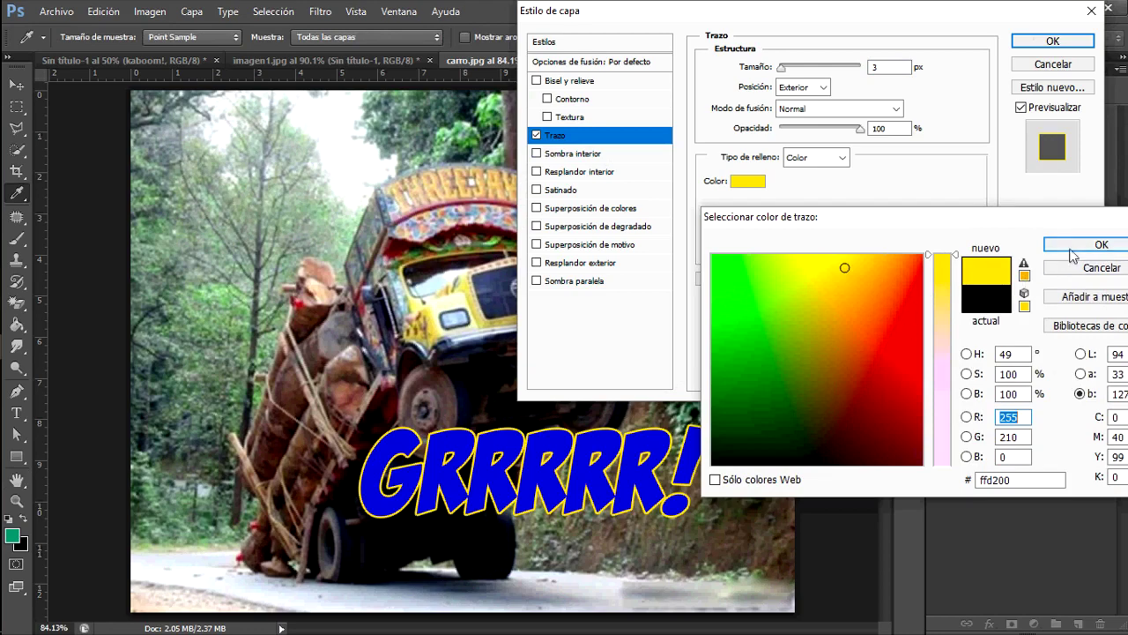
click(841, 256)
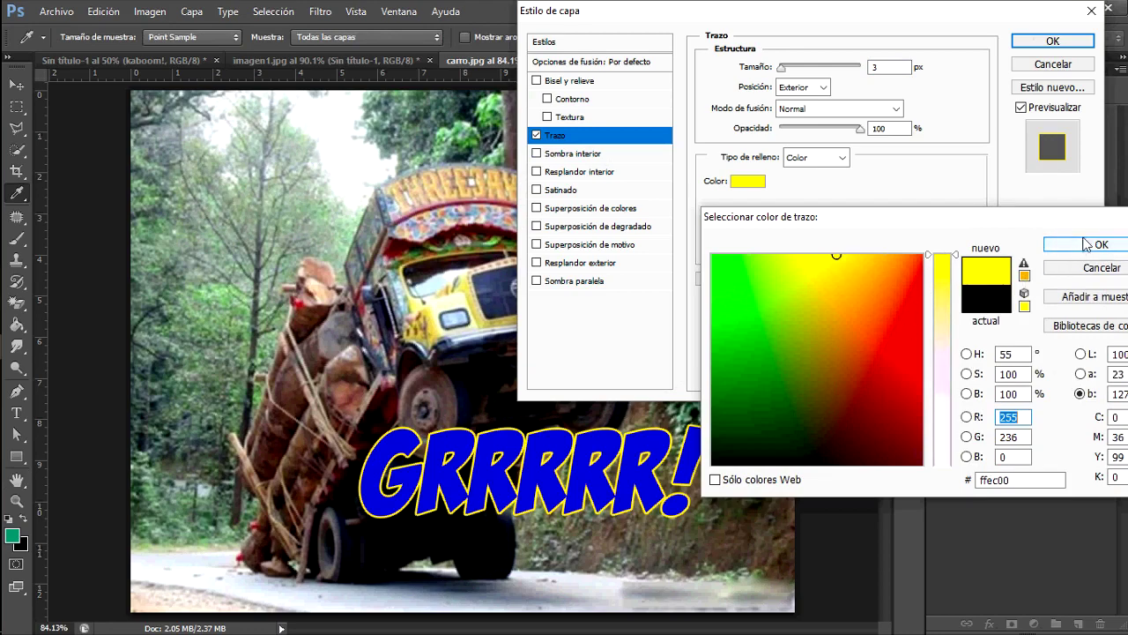
click(1102, 244)
drag(837, 68, 790, 71)
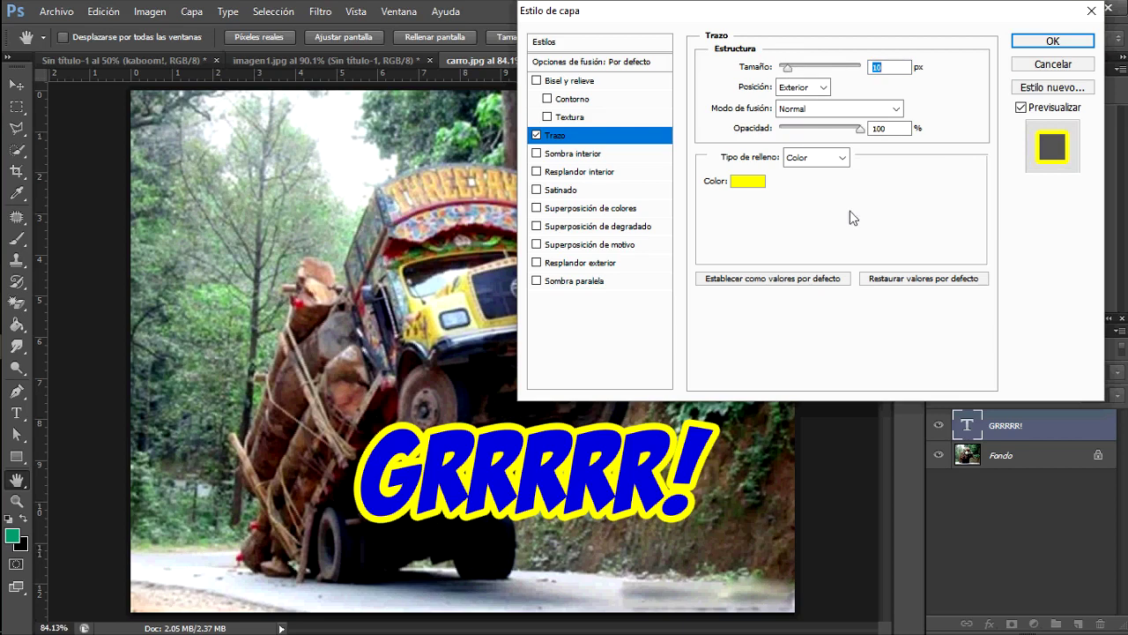
Add a hard black drop shadow: angle 120°, distance 29 px, opacity 100%, size 0.
click(573, 281)
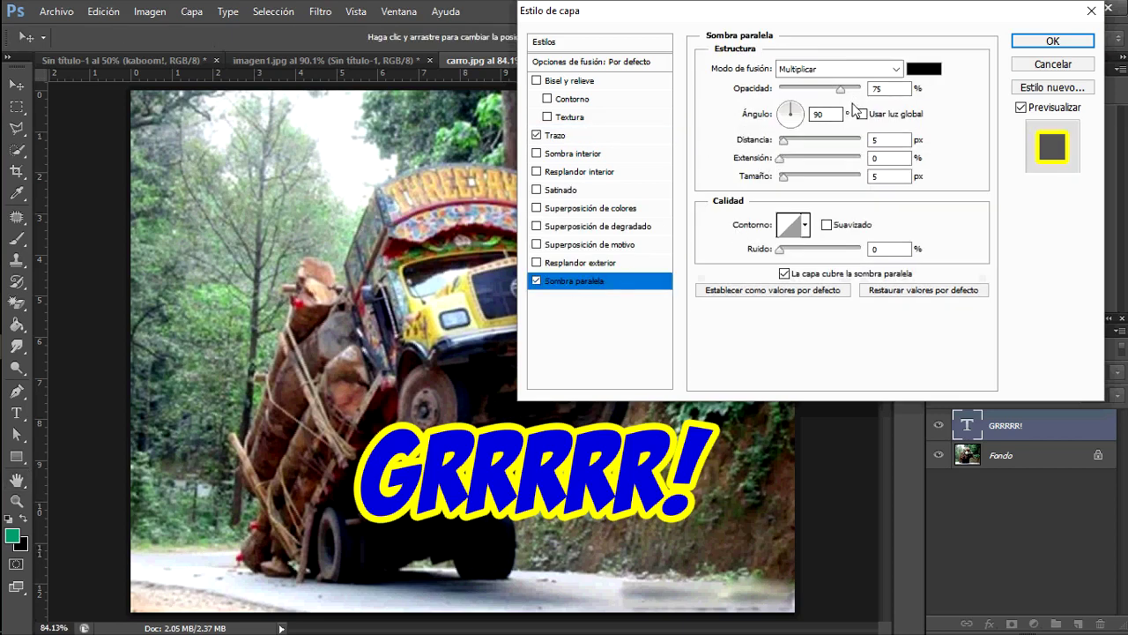
drag(625, 475, 634, 492)
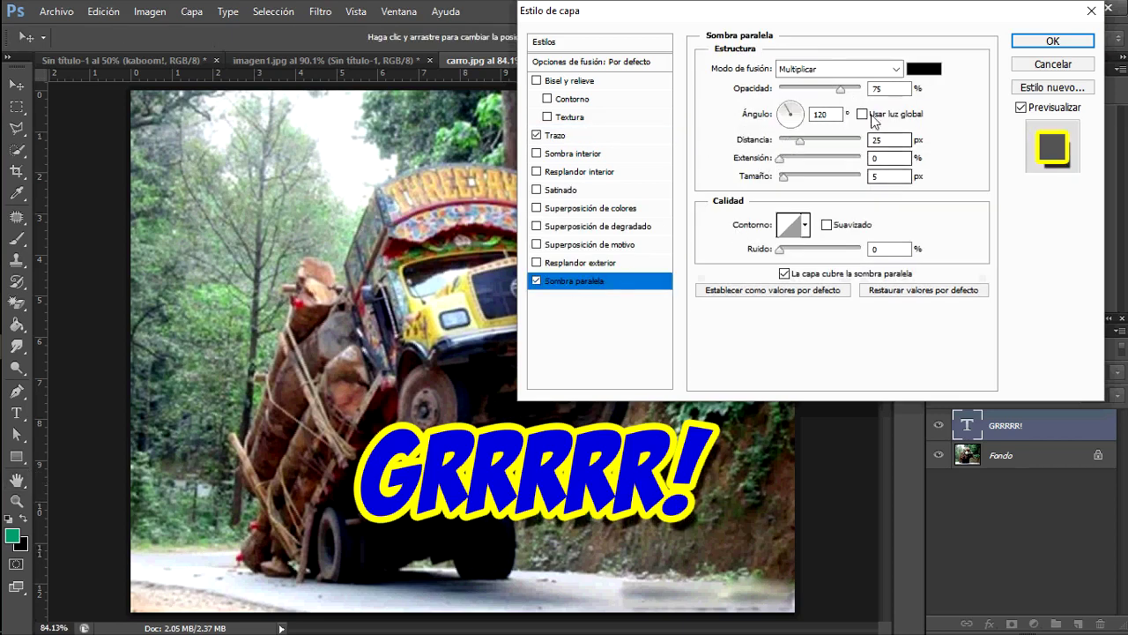
drag(841, 92, 864, 89)
drag(787, 181, 772, 184)
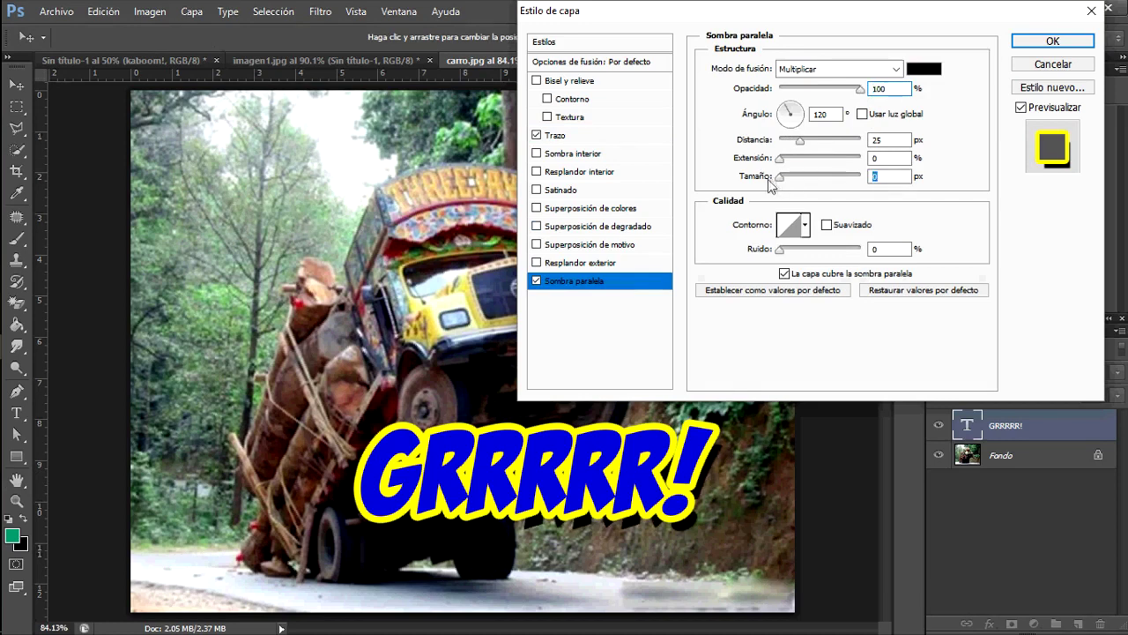
drag(809, 145, 815, 168)
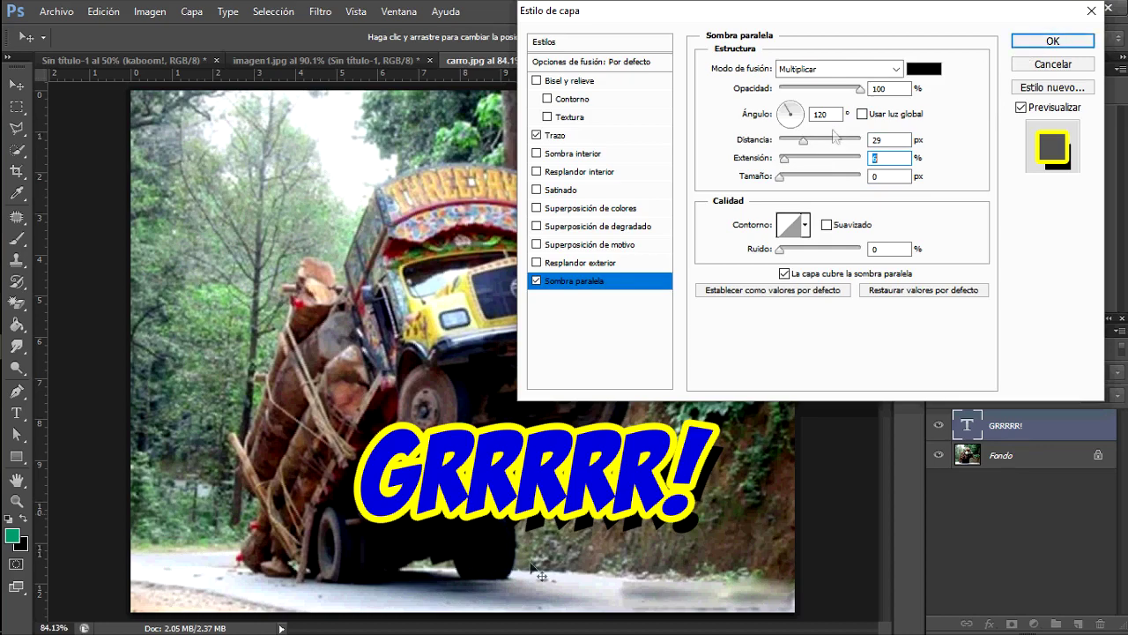
click(1052, 40)
click(889, 84)
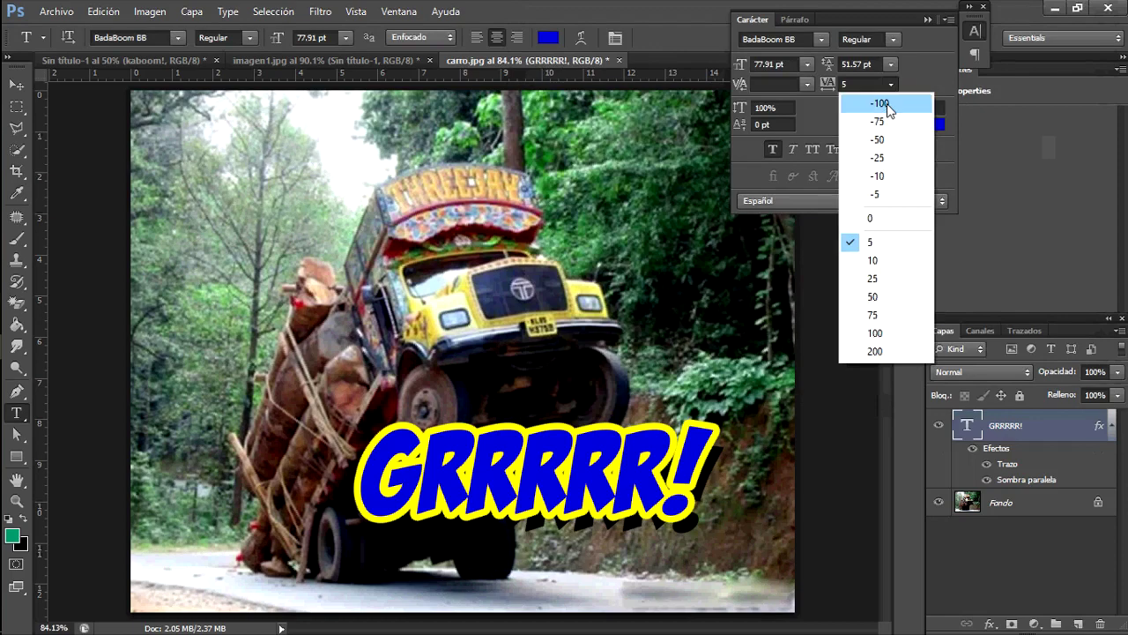
Widen GRRRRR! tracking to 100, tilt it -20°, shrink it bottom-right, then open moto.jpg.
click(894, 340)
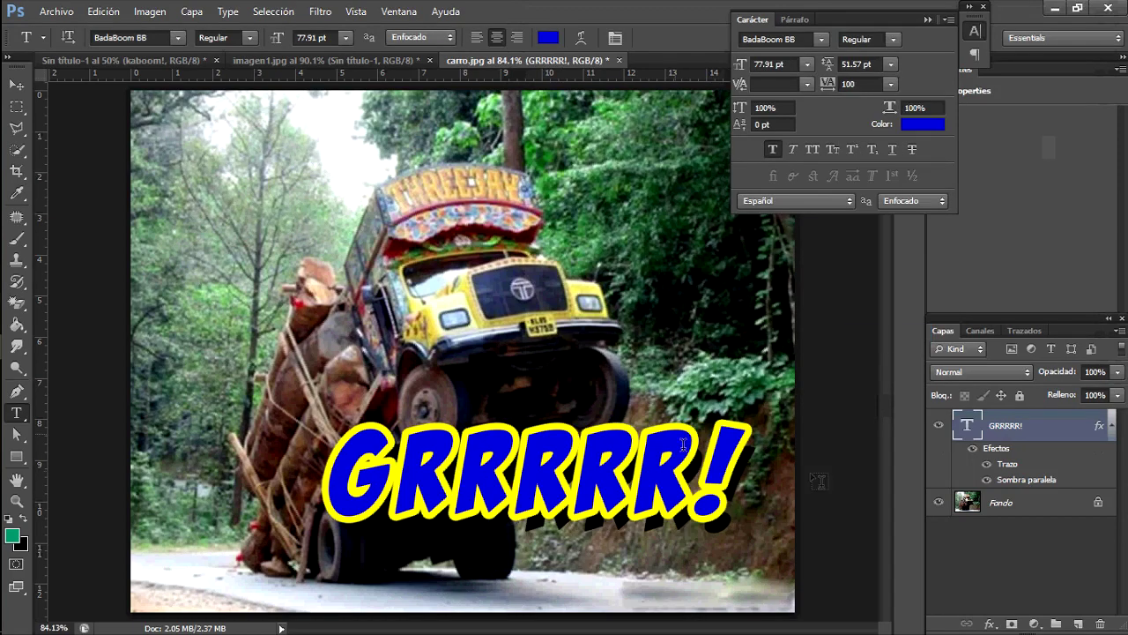
key(ctrl+t)
drag(819, 466, 696, 412)
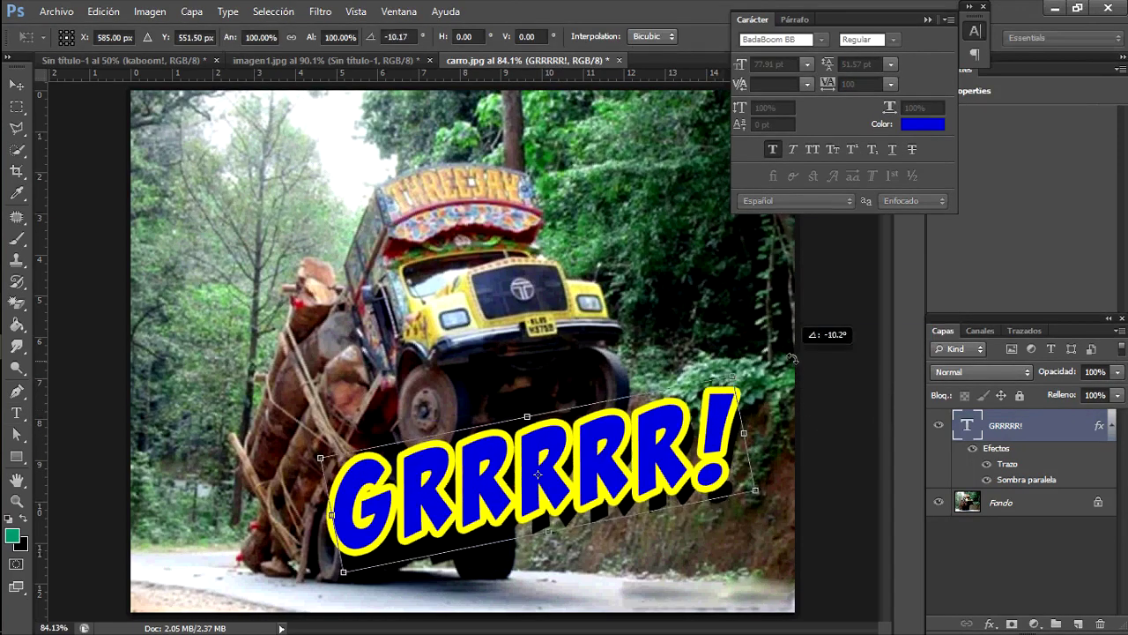
drag(654, 447, 677, 487)
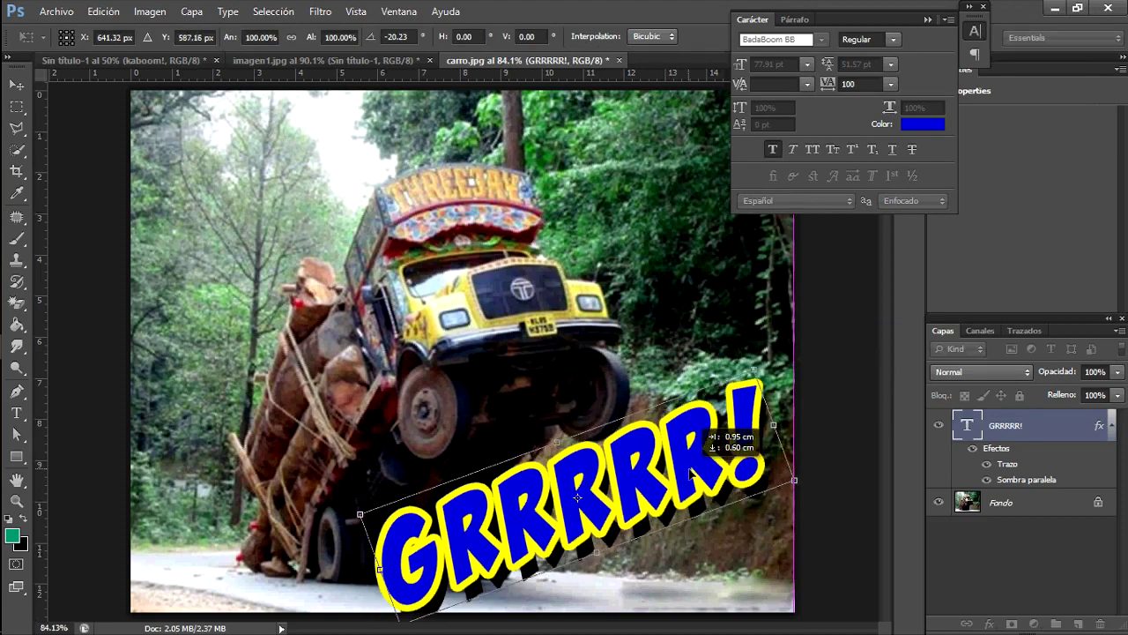
drag(741, 383, 700, 433)
drag(655, 491, 716, 481)
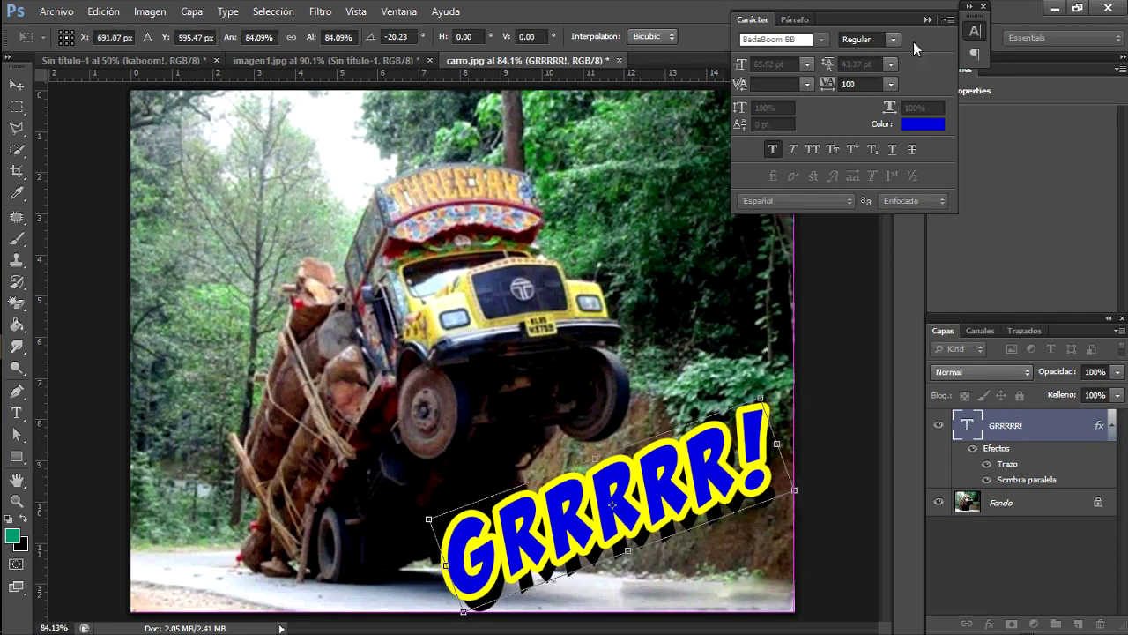
key(Return)
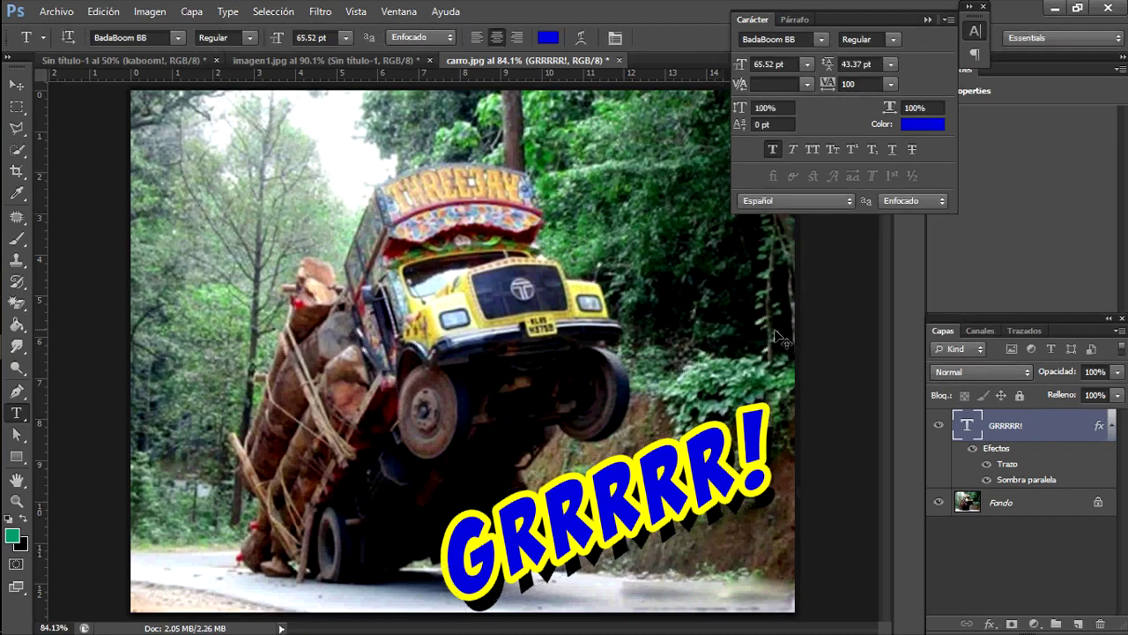
key(ctrl+o)
key(Escape)
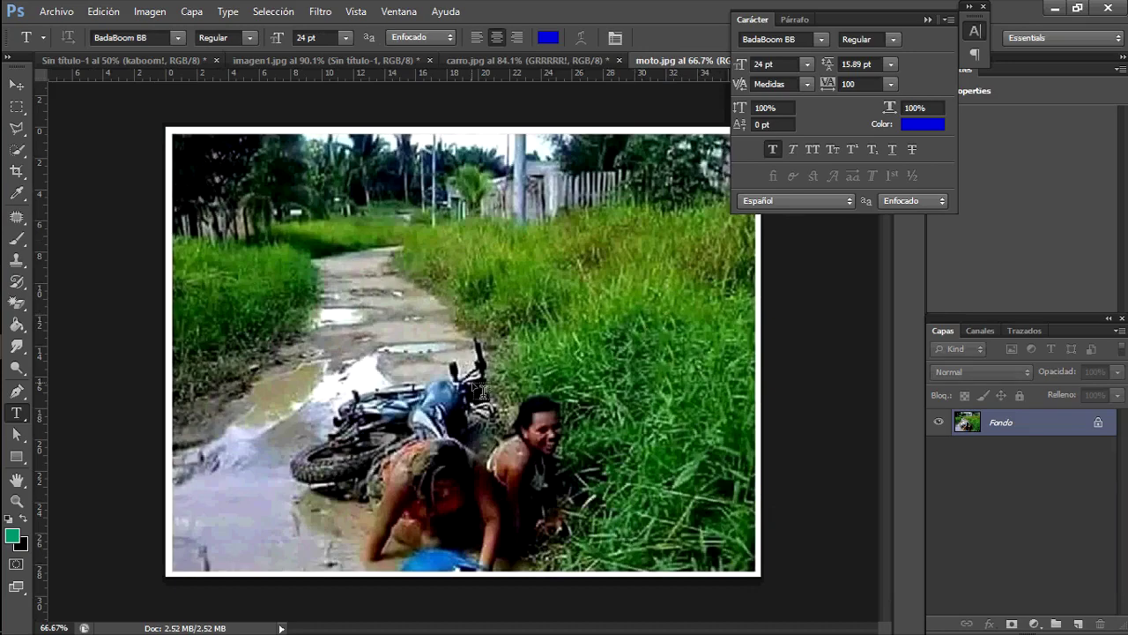
Zoom in and type 'ouch' above the fallen motorbike.
key(z)
right_click(481, 389)
drag(498, 406, 550, 403)
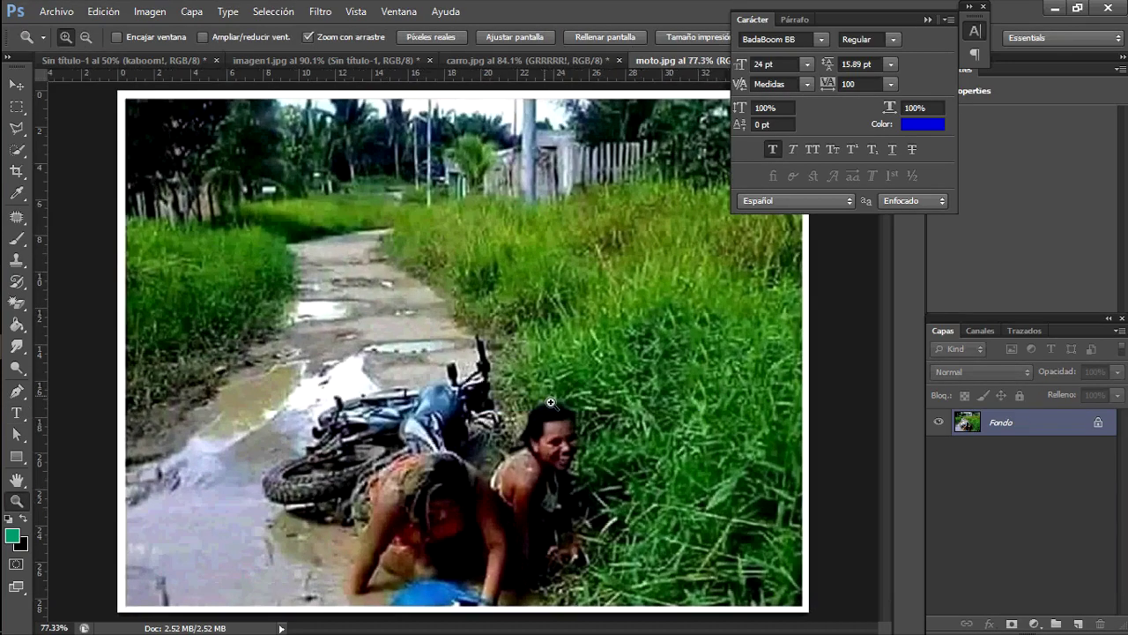
key(t)
click(470, 333)
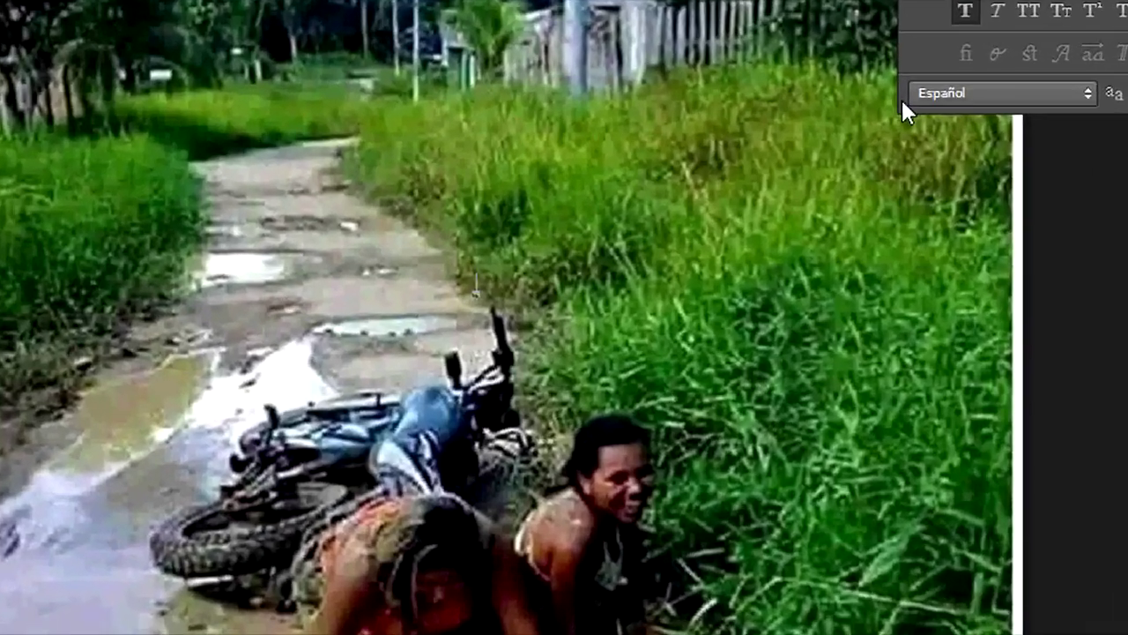
text(ouch)
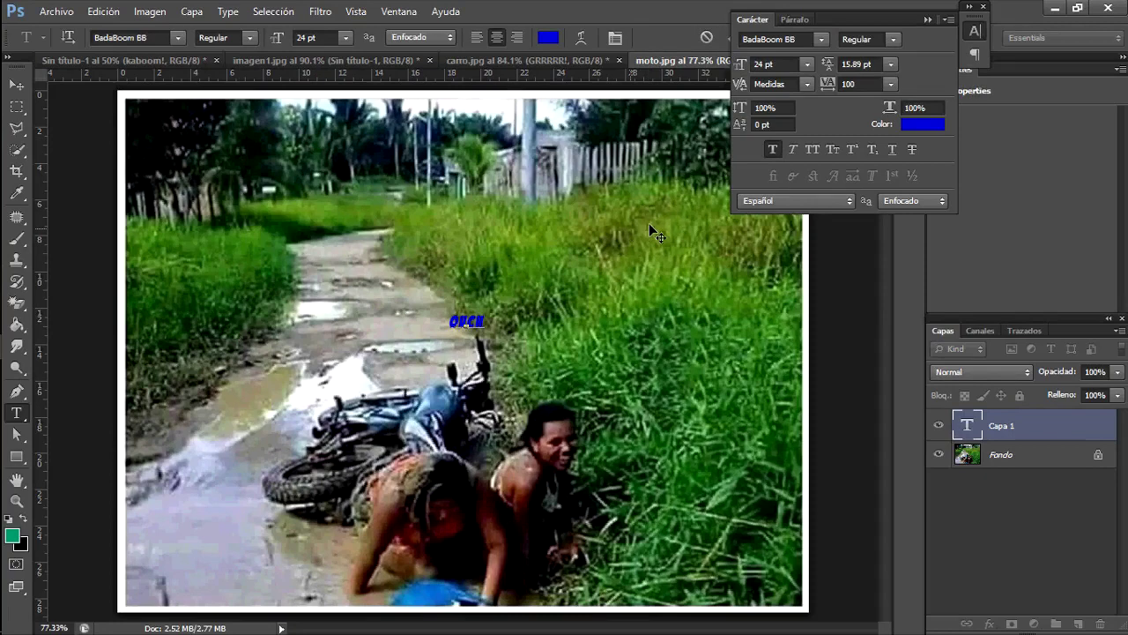
click(983, 37)
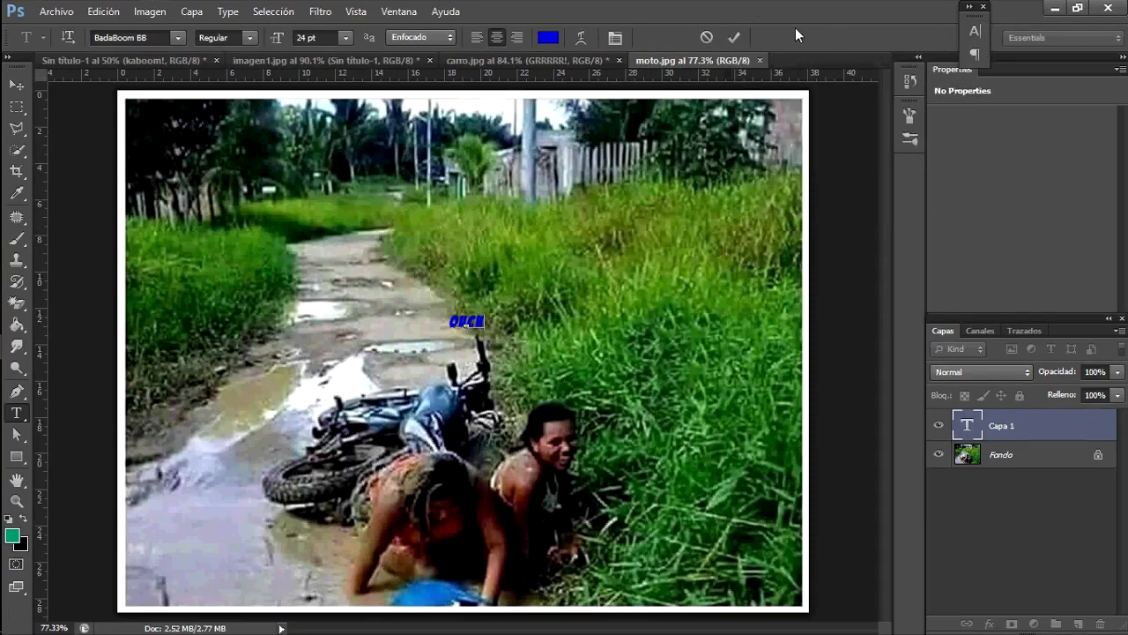
click(729, 37)
Enlarge OUCH to about 169 pt and nudge it slightly down.
key(ctrl+t)
mouse_move(491, 320)
mouse_down()
mouse_move(573, 270)
mouse_move(699, 222)
mouse_up()
drag(652, 271, 656, 299)
key(Return)
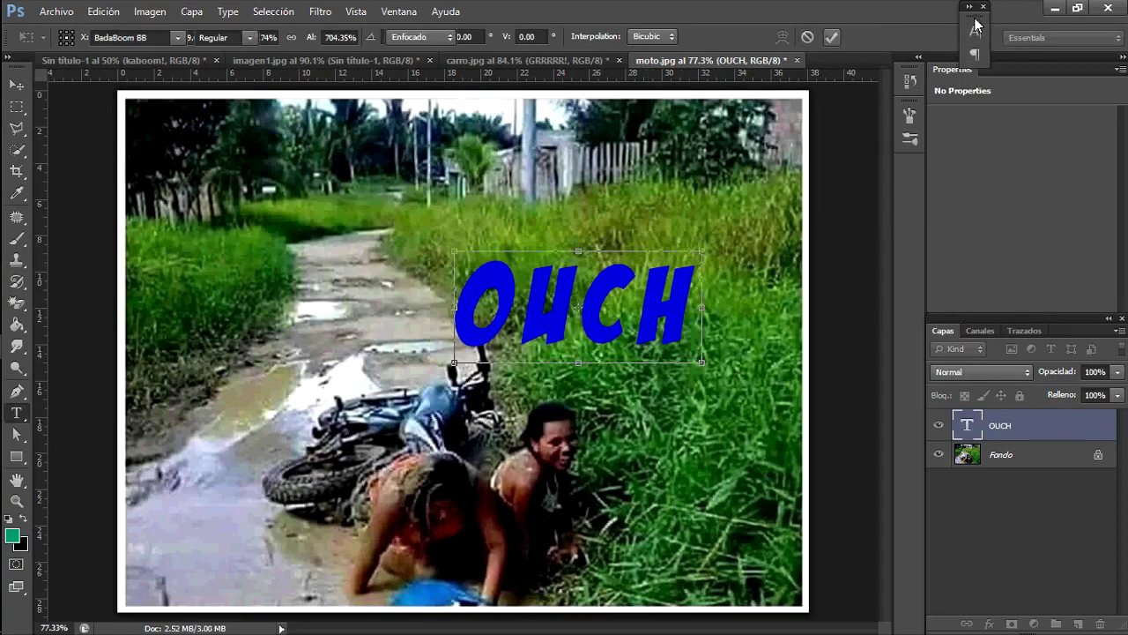
Change the OUCH text colour to black (000000).
click(975, 29)
click(921, 124)
click(919, 429)
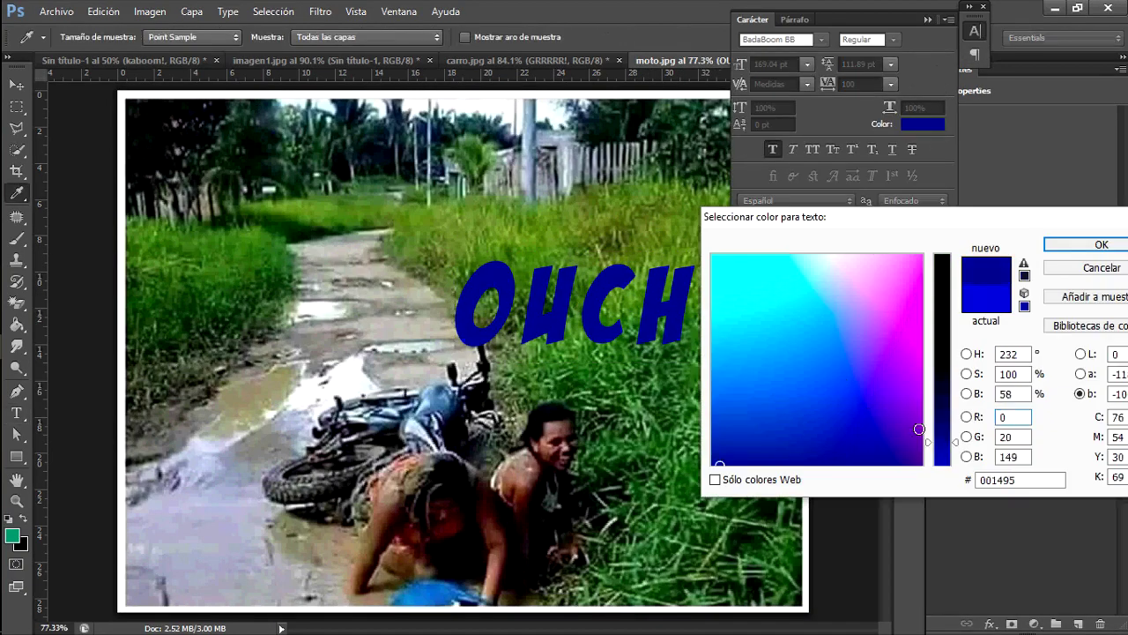
drag(952, 344, 947, 255)
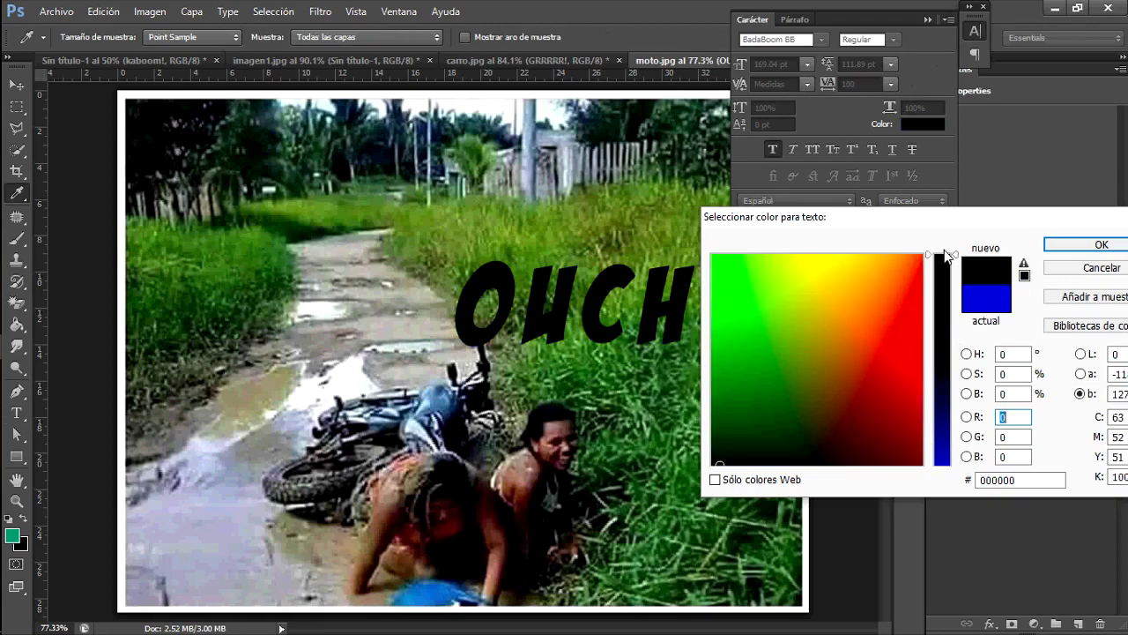
click(1091, 245)
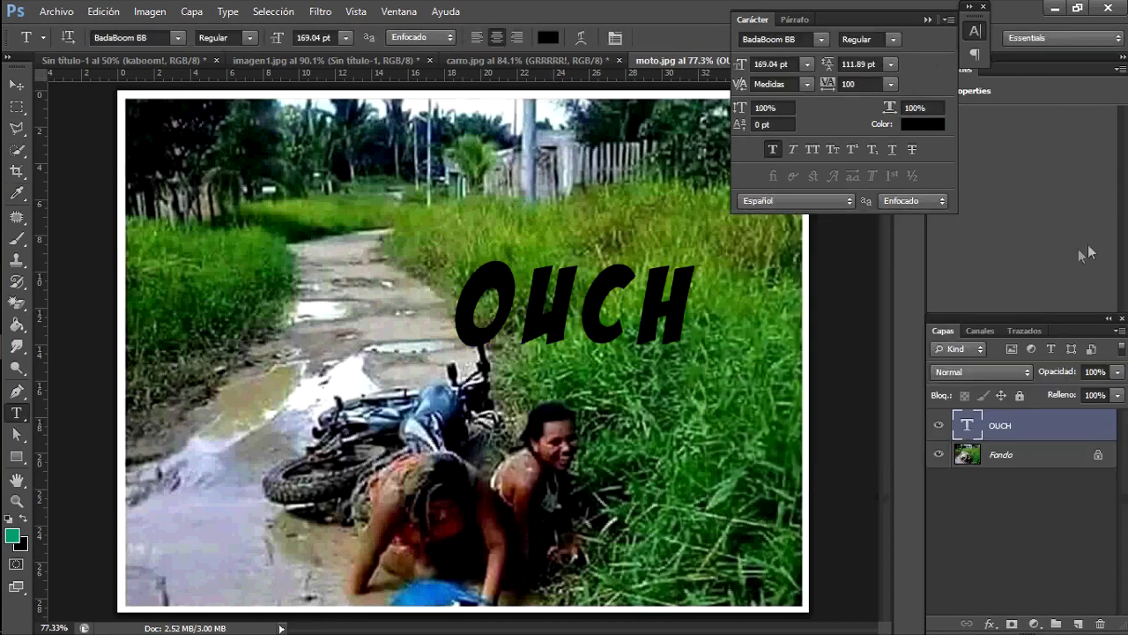
click(973, 33)
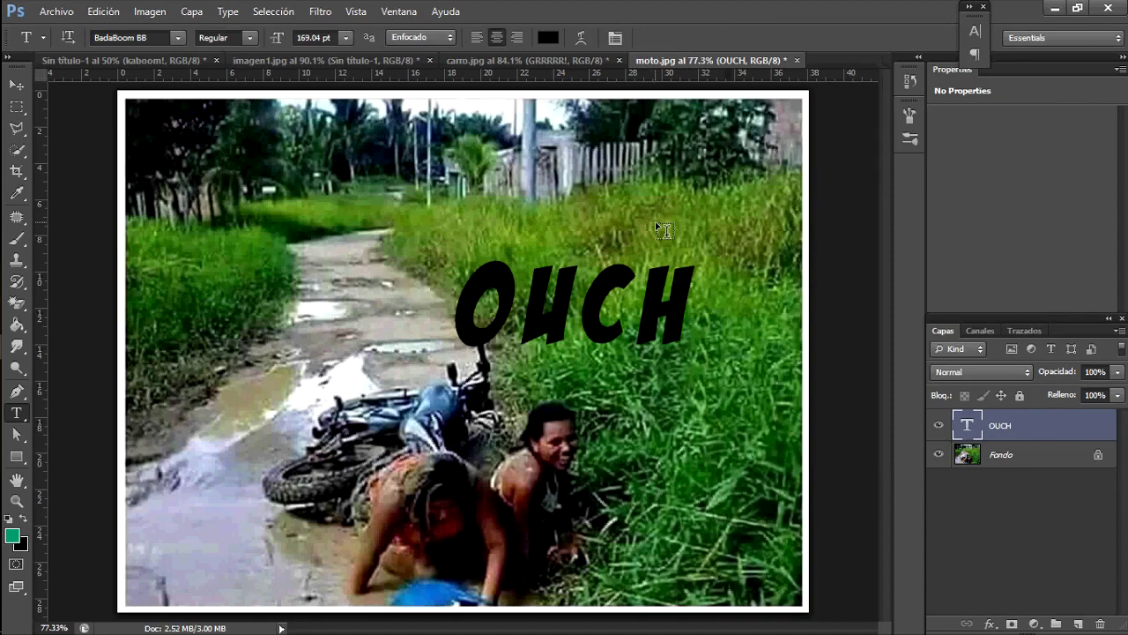
key(z)
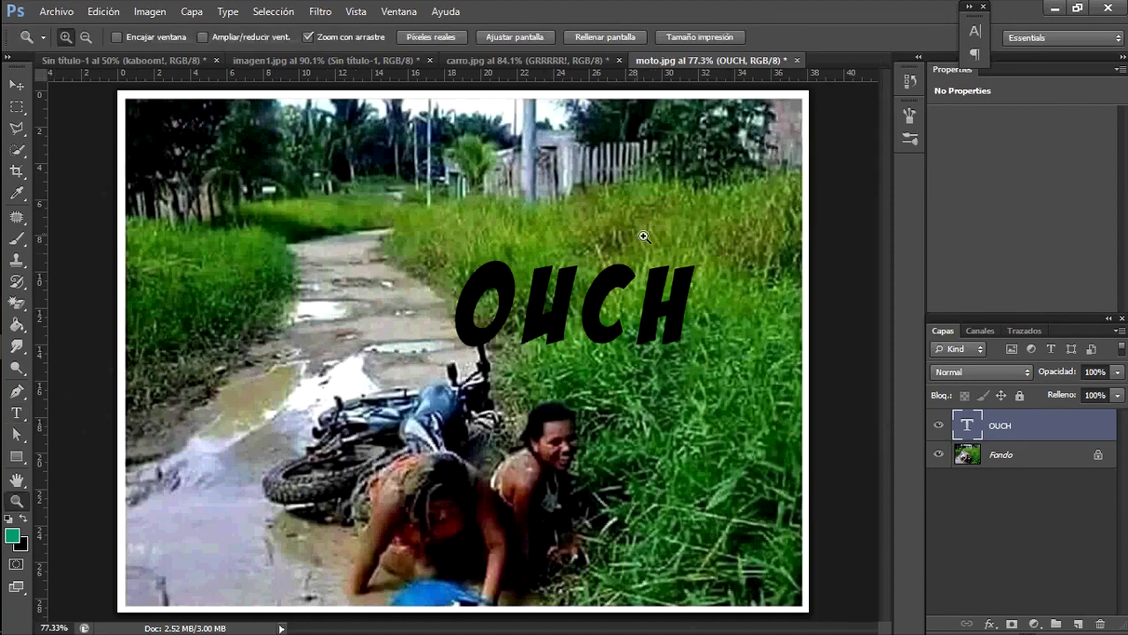
Zoom to 100% and trace a spiky burst outline around OUCH with the Pen tool.
click(659, 203)
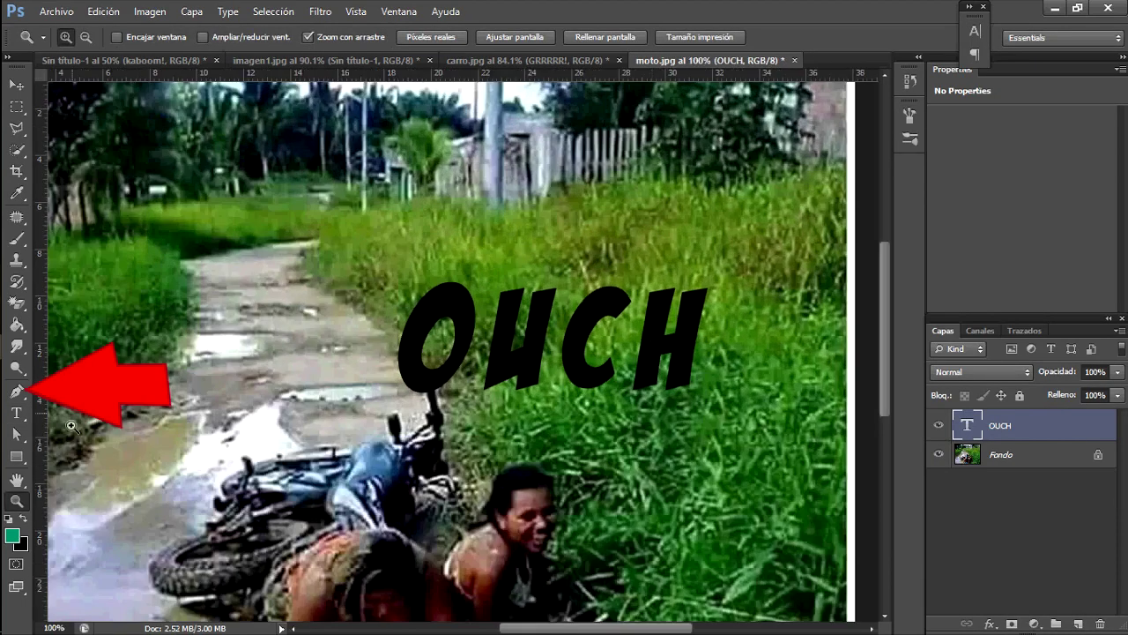
click(16, 391)
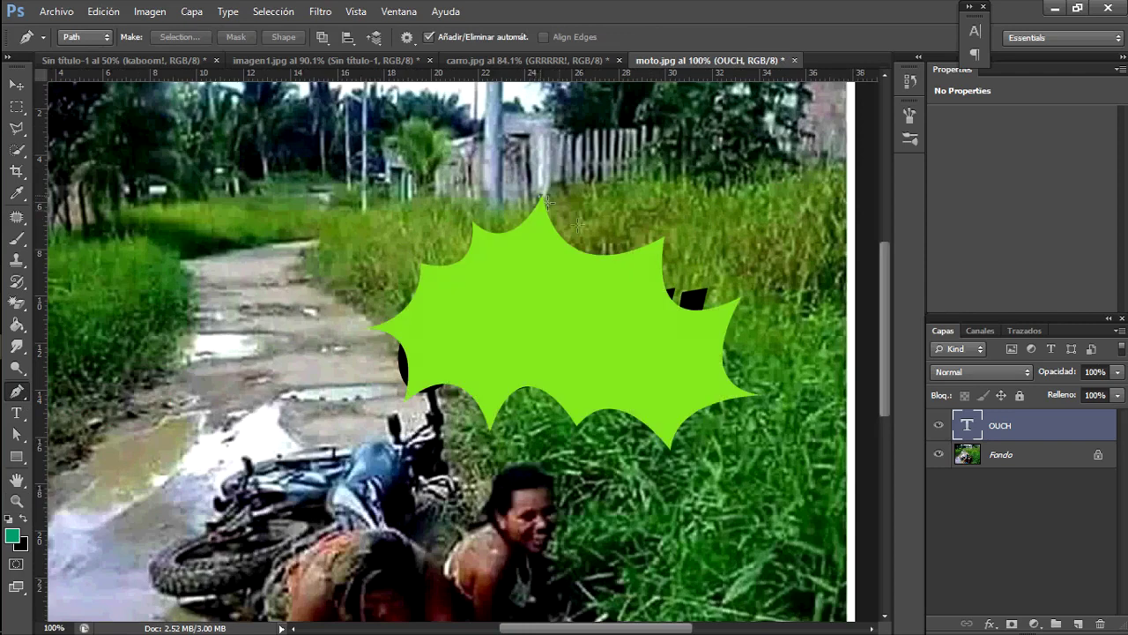
click(655, 258)
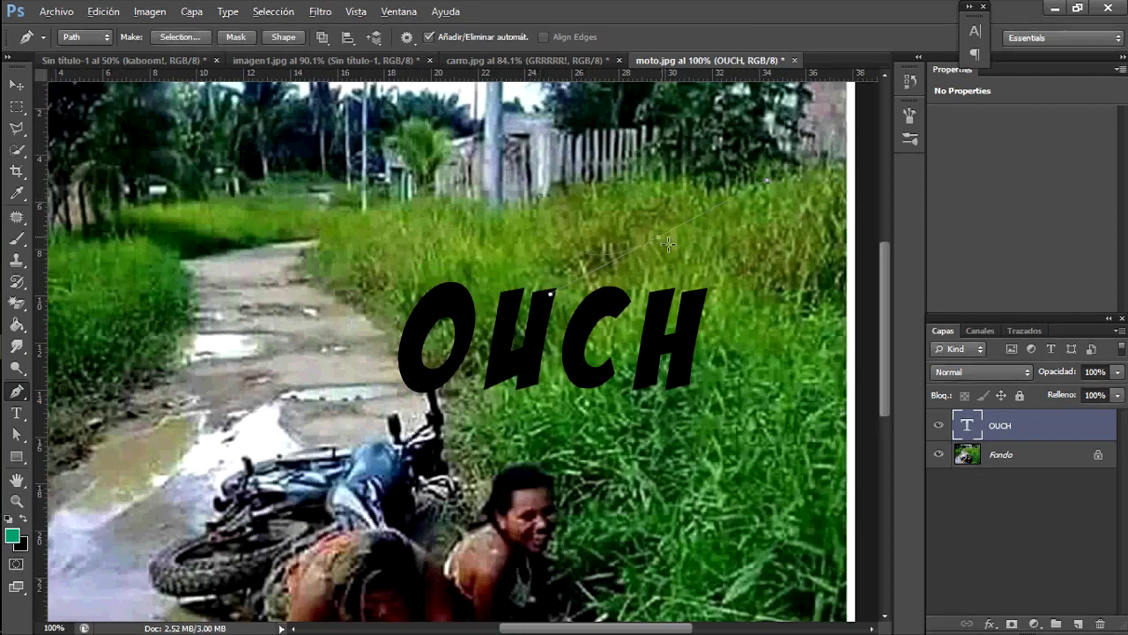
drag(734, 296, 740, 302)
drag(677, 384, 830, 402)
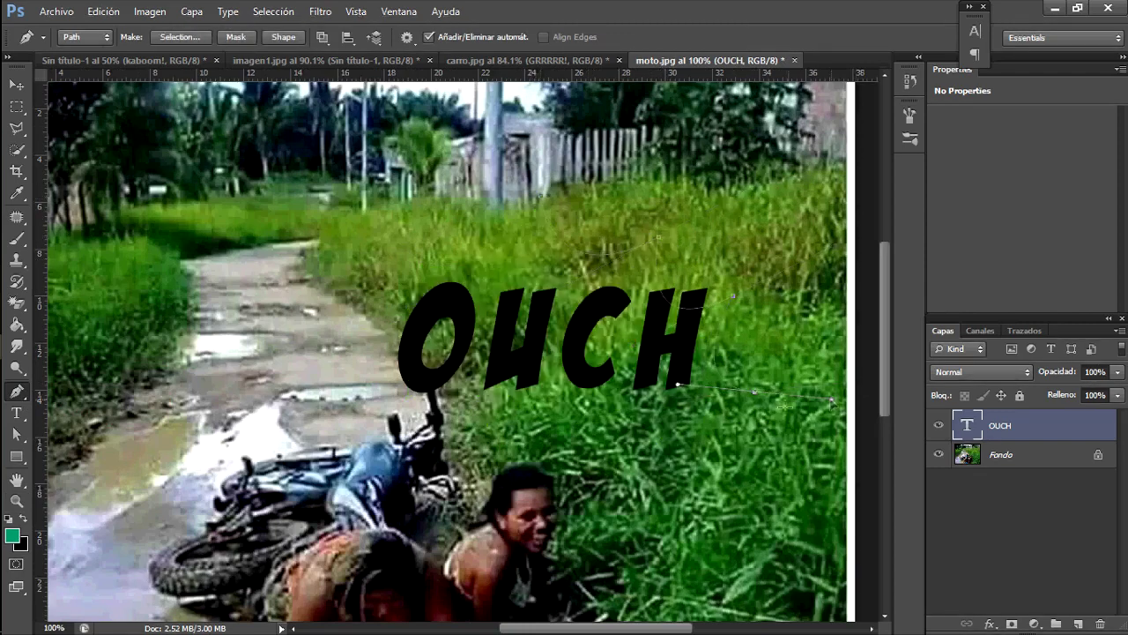
mouse_move(597, 381)
mouse_down()
mouse_move(547, 464)
mouse_move(560, 428)
mouse_up()
drag(490, 426, 455, 520)
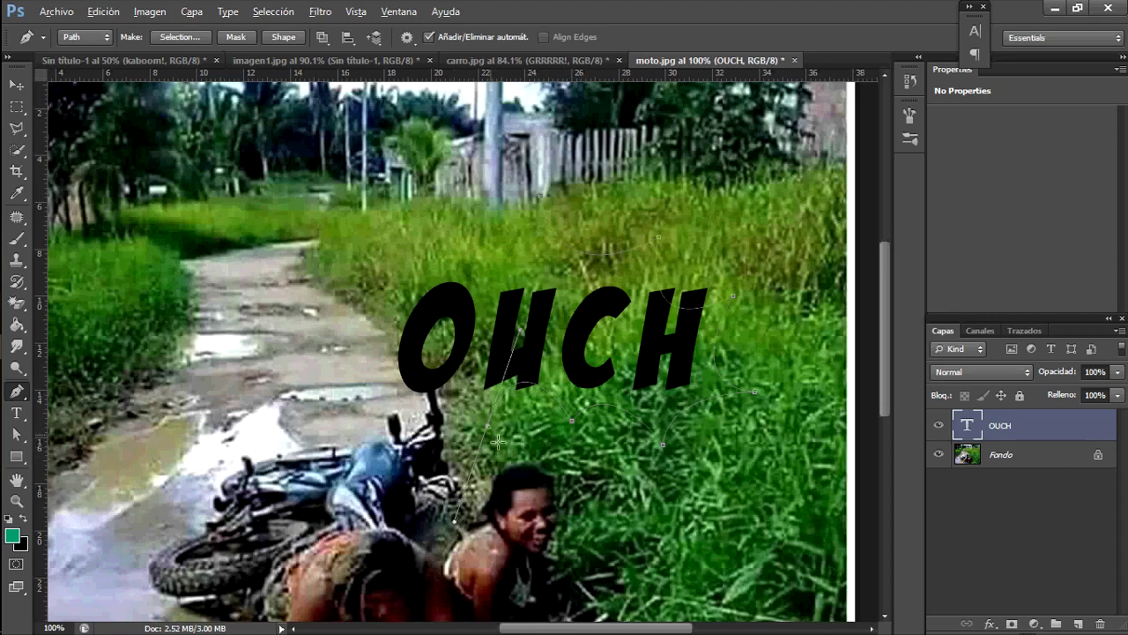
drag(404, 397, 345, 287)
drag(363, 324, 428, 321)
Turn the burst path into a Forma 1 shape layer filled bright green.
click(283, 37)
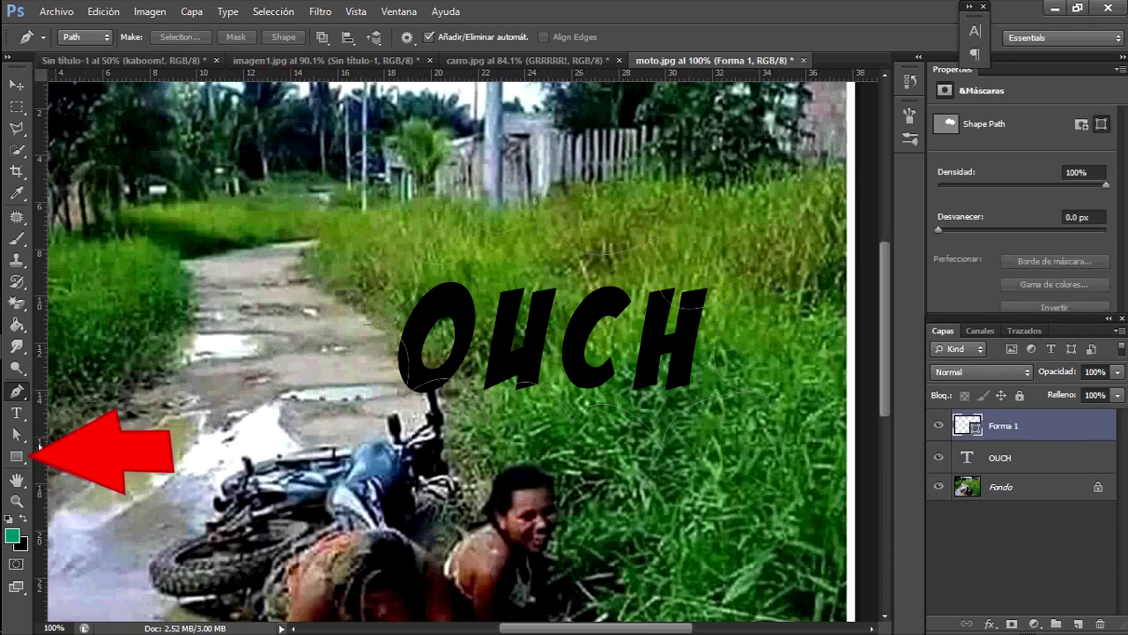
click(15, 456)
click(160, 37)
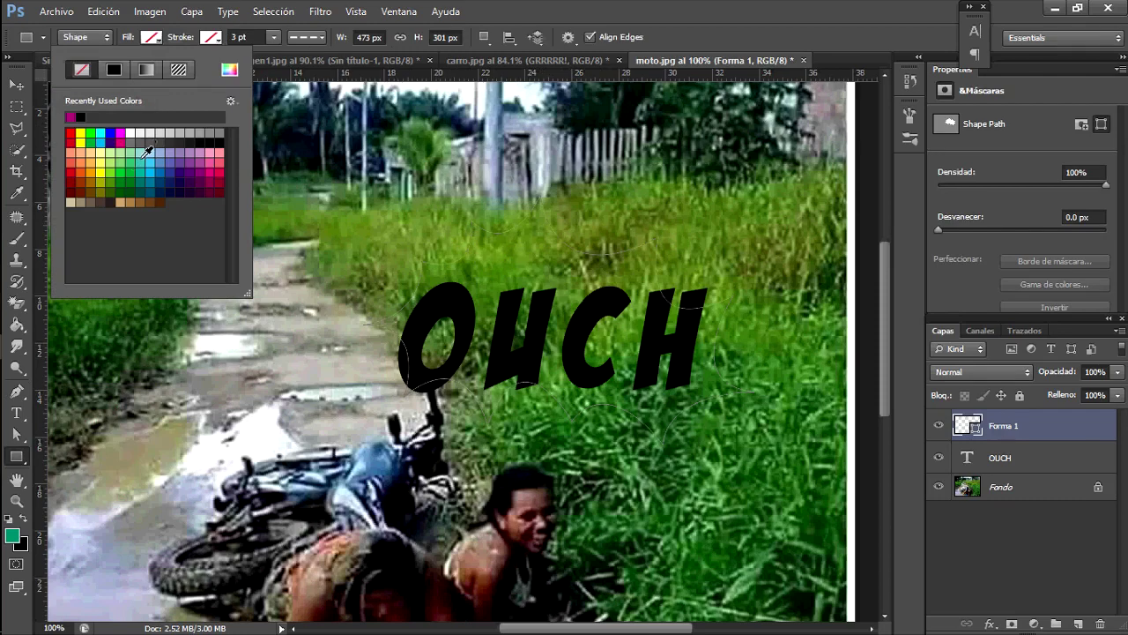
click(109, 183)
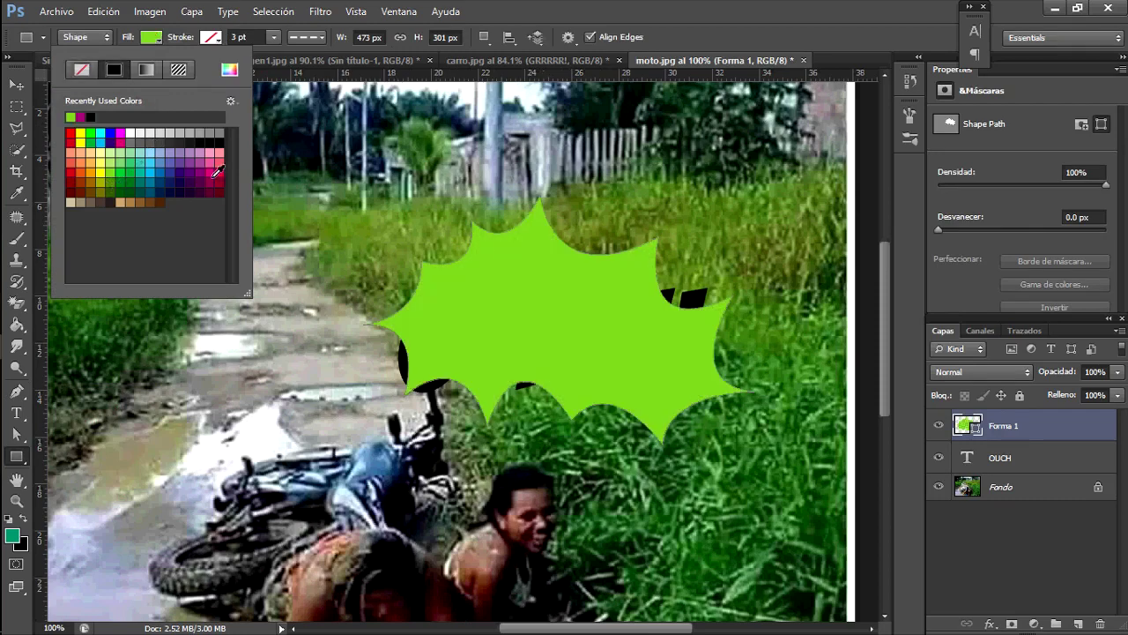
Move Forma 1 below OUCH, rotate it about -7°, nudge it down and enlarge it about 115%.
key(Return)
drag(1003, 428, 1007, 476)
key(ctrl+t)
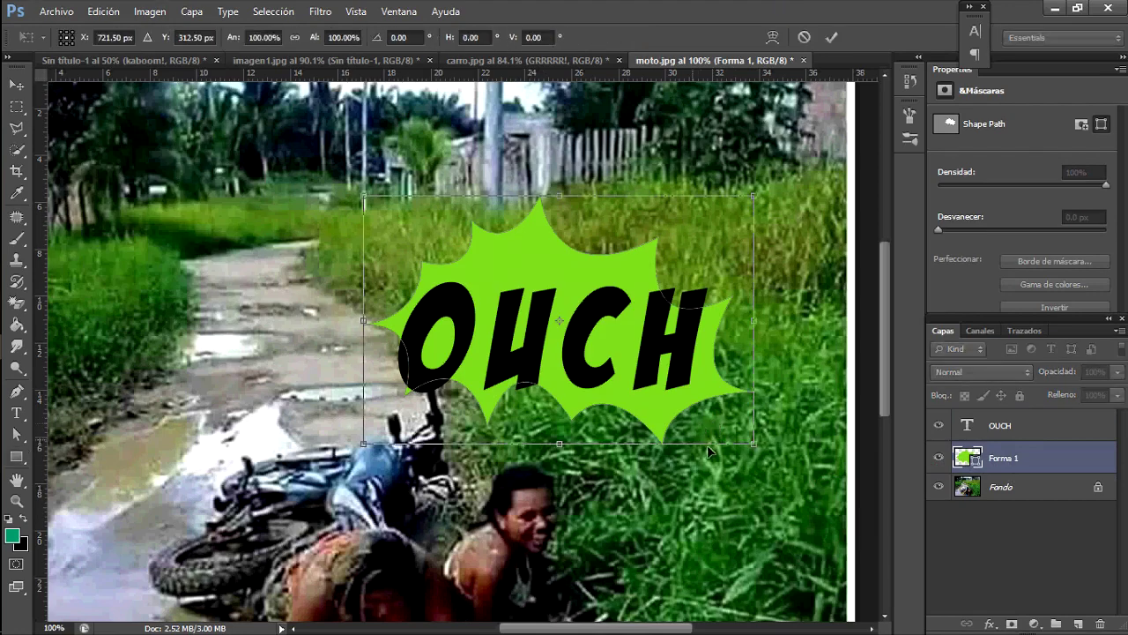
drag(805, 443, 815, 414)
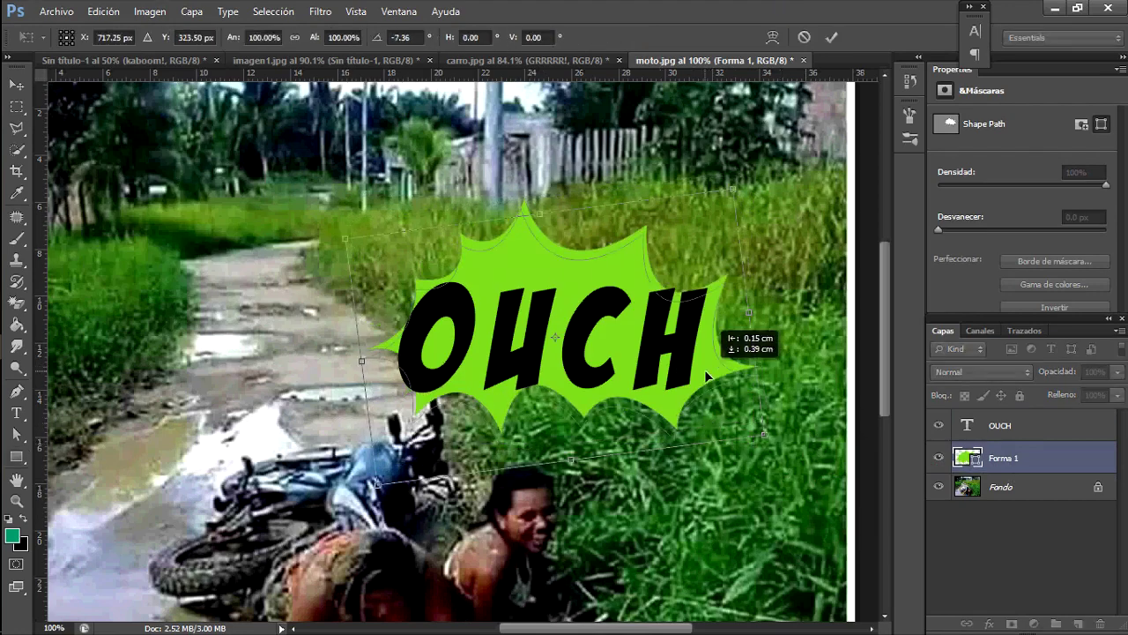
drag(704, 376, 701, 394)
drag(741, 196, 747, 169)
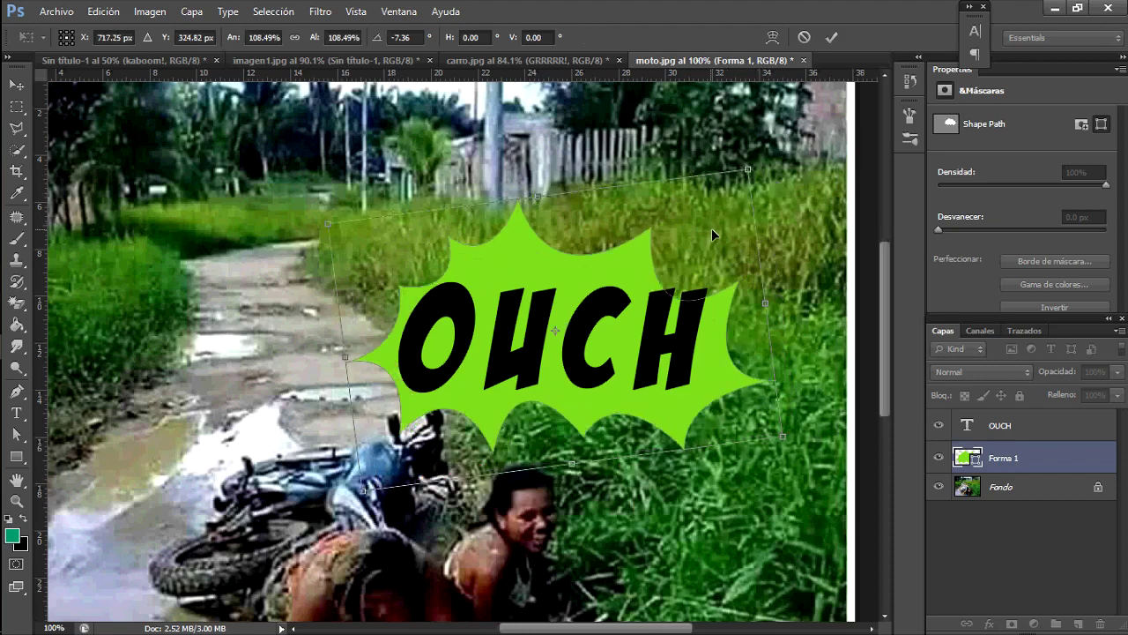
mouse_move(761, 178)
mouse_down()
mouse_move(783, 161)
mouse_move(773, 164)
mouse_up()
click(832, 41)
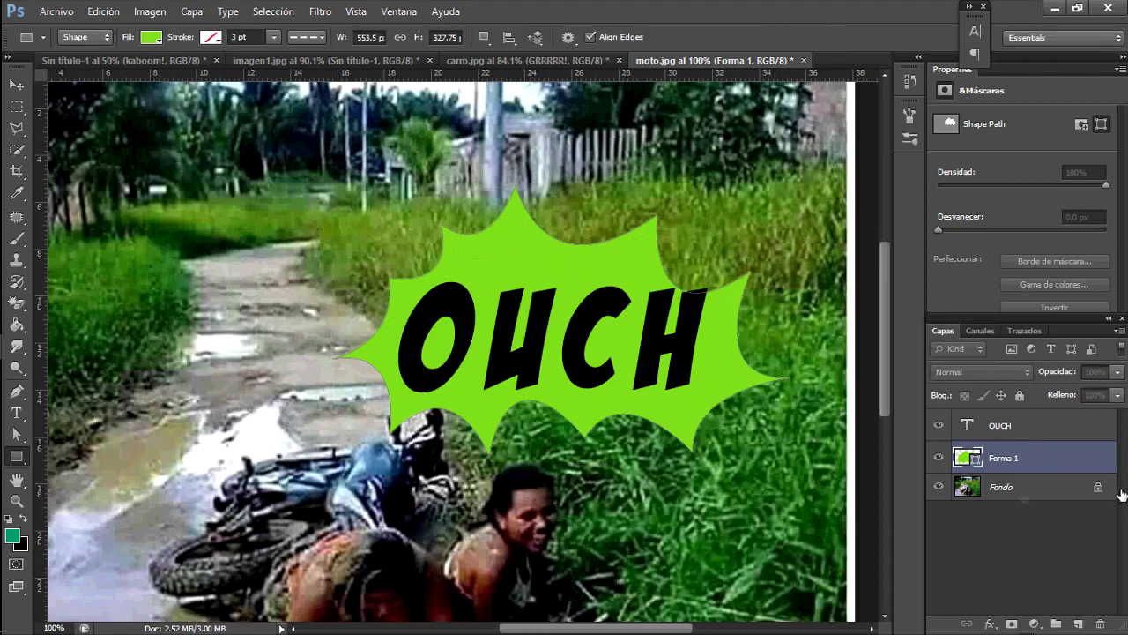
Give the OUCH text a 16 px white stroke layer style.
right_click(1017, 428)
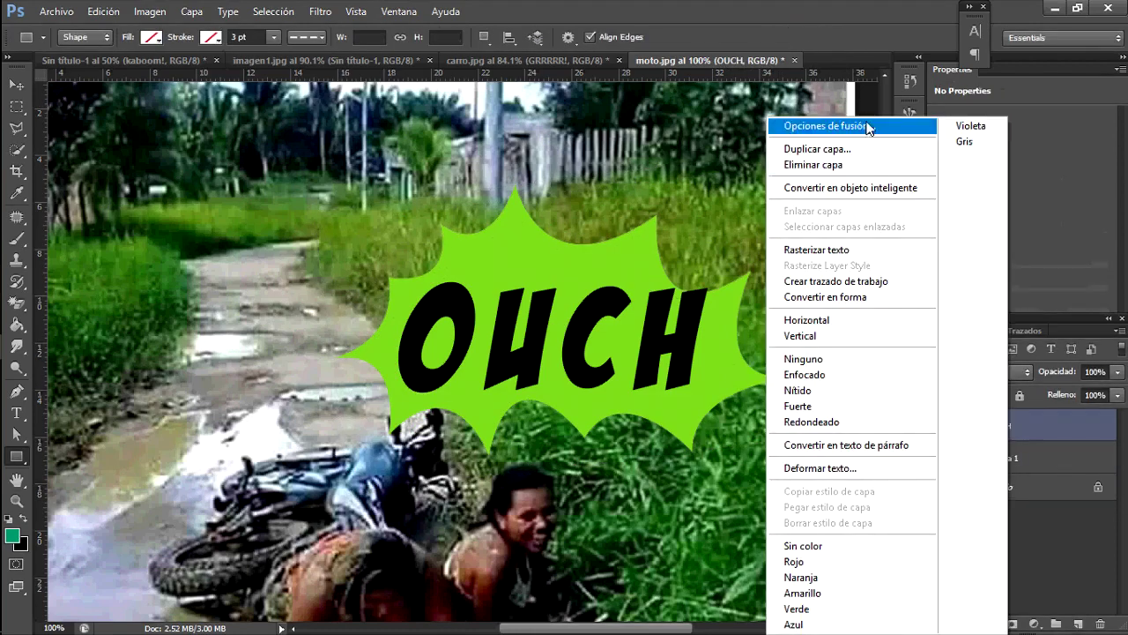
click(865, 123)
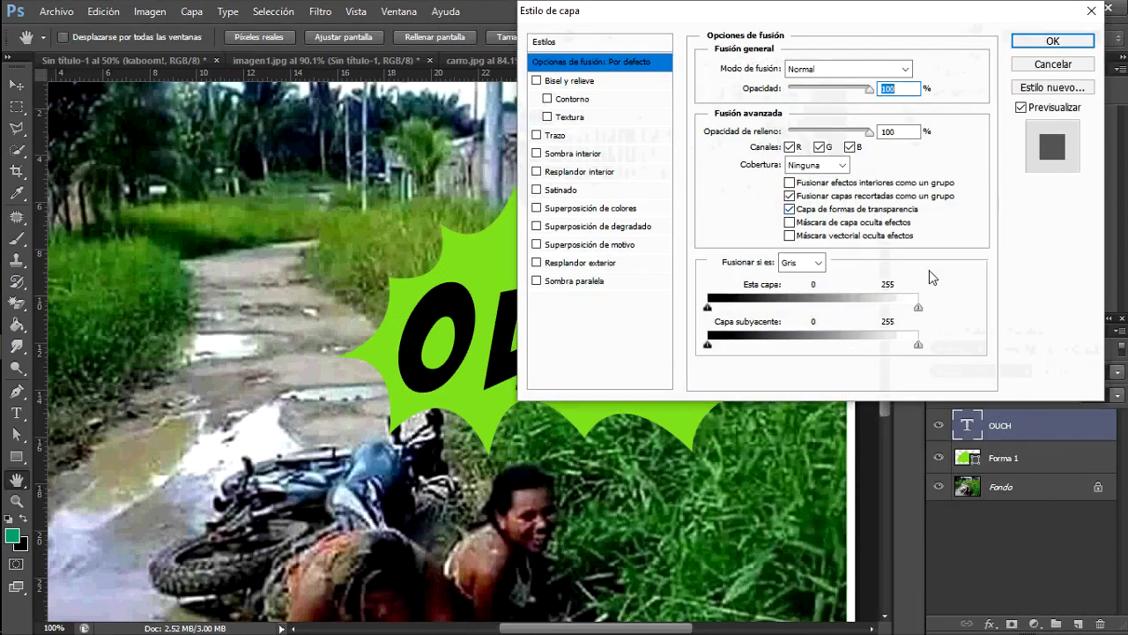
click(580, 135)
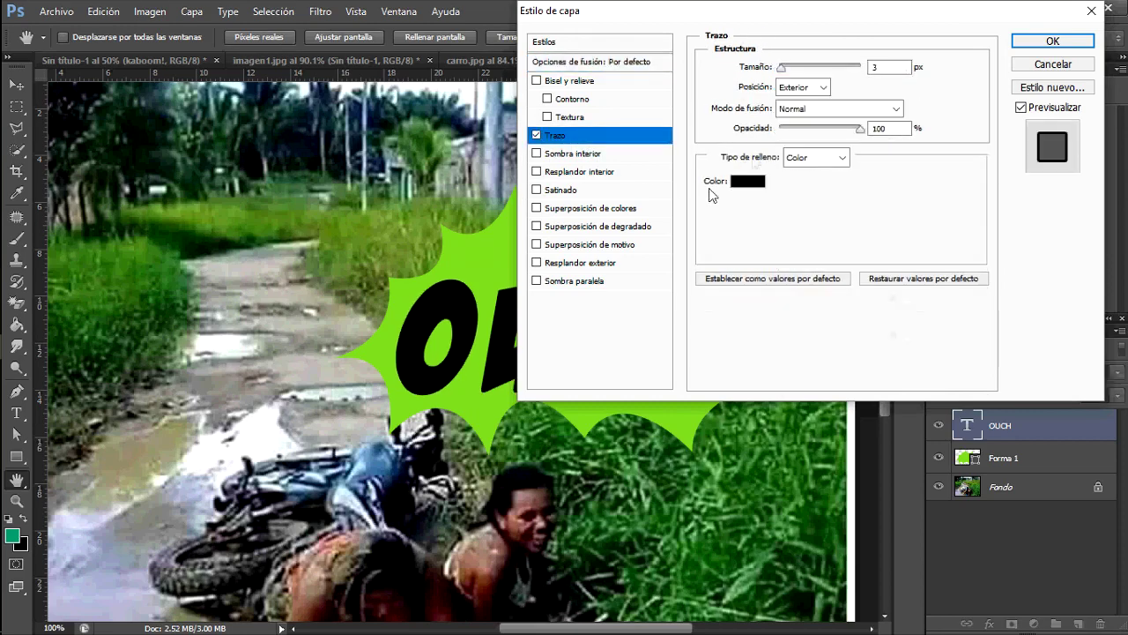
click(748, 181)
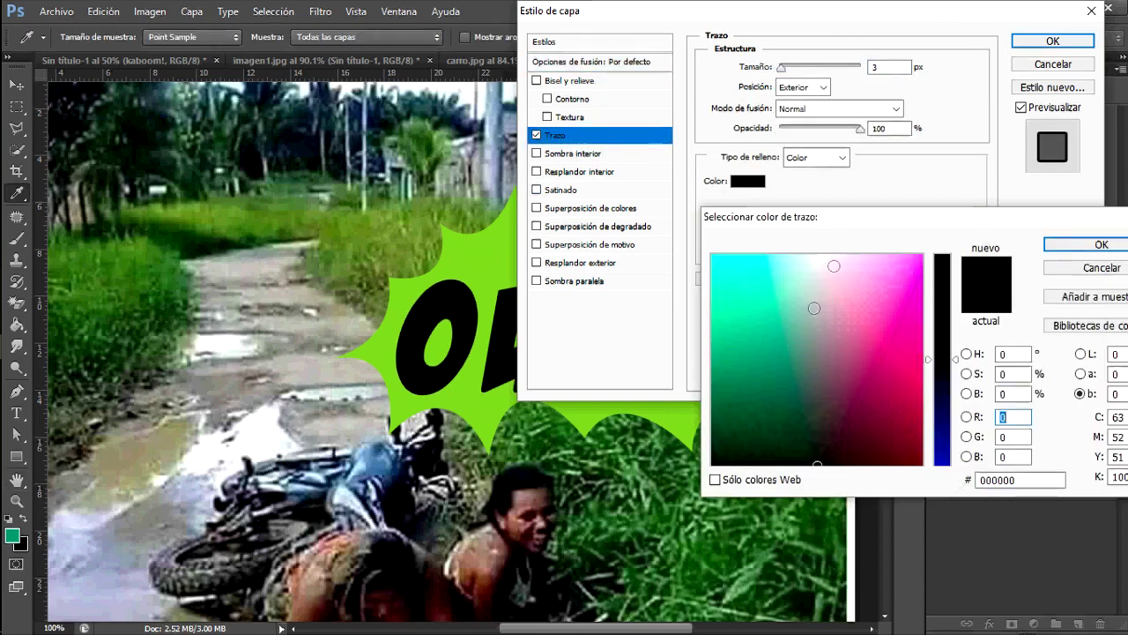
click(832, 256)
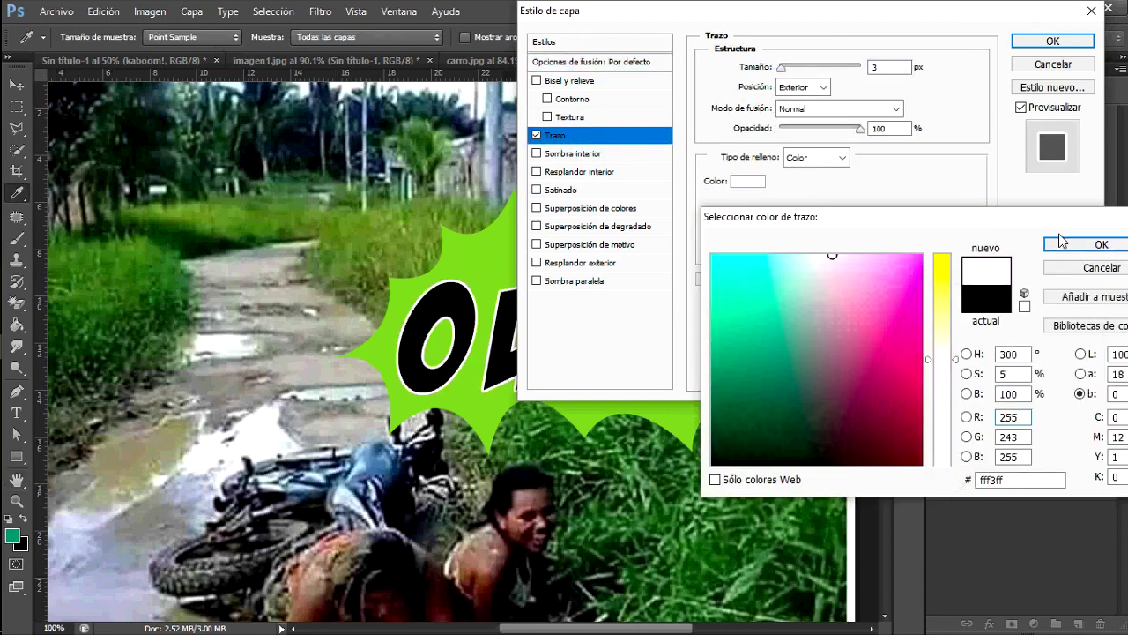
click(1097, 246)
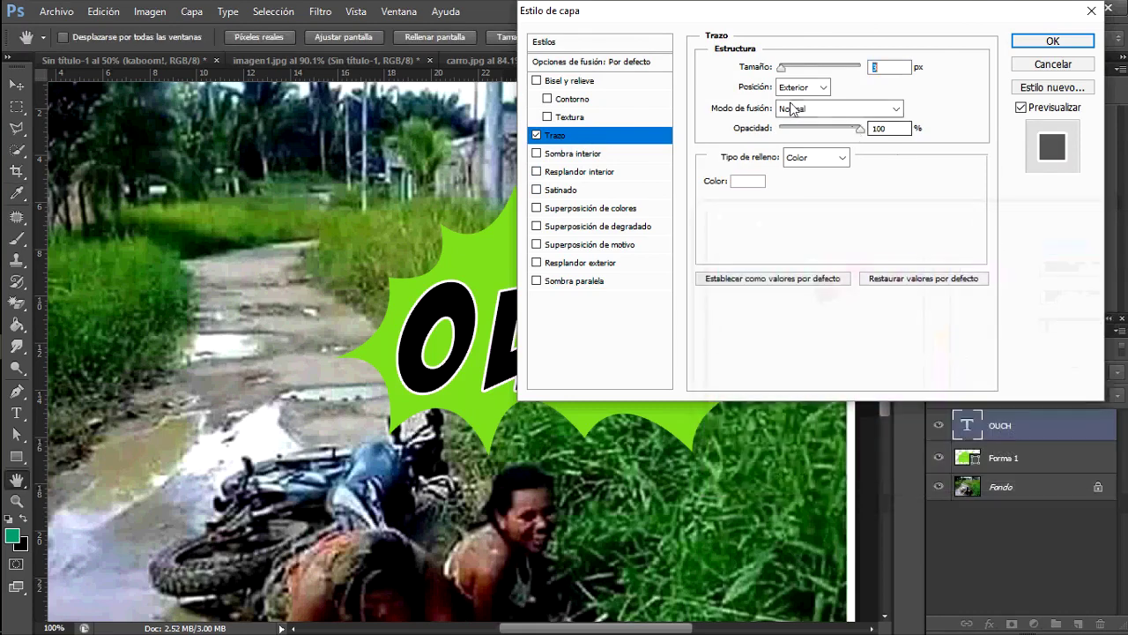
click(790, 68)
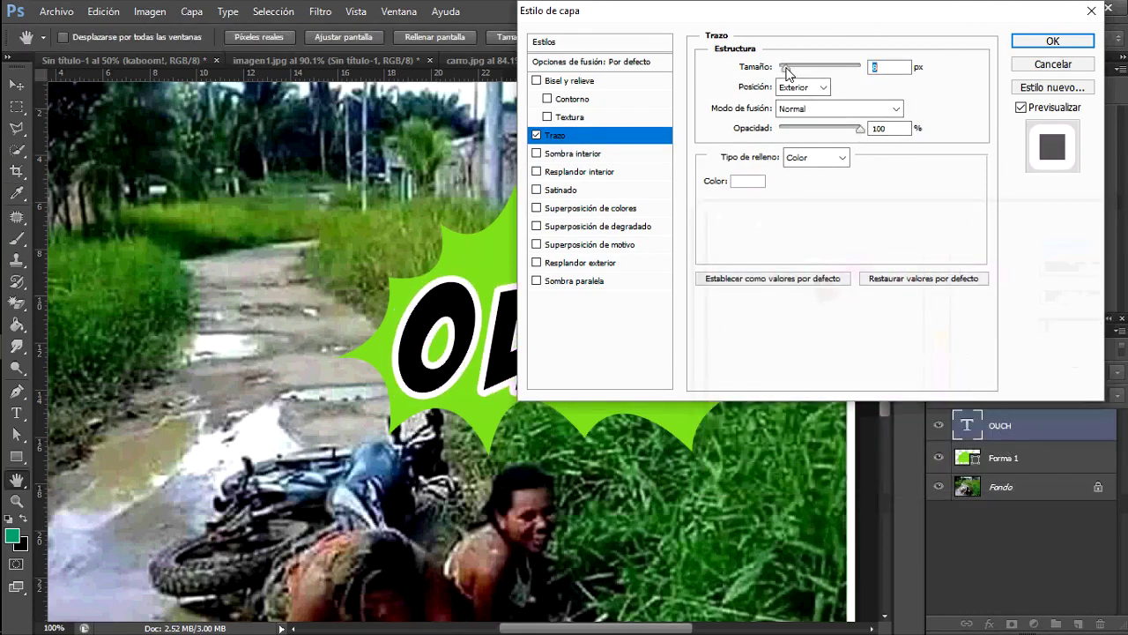
drag(791, 68, 788, 68)
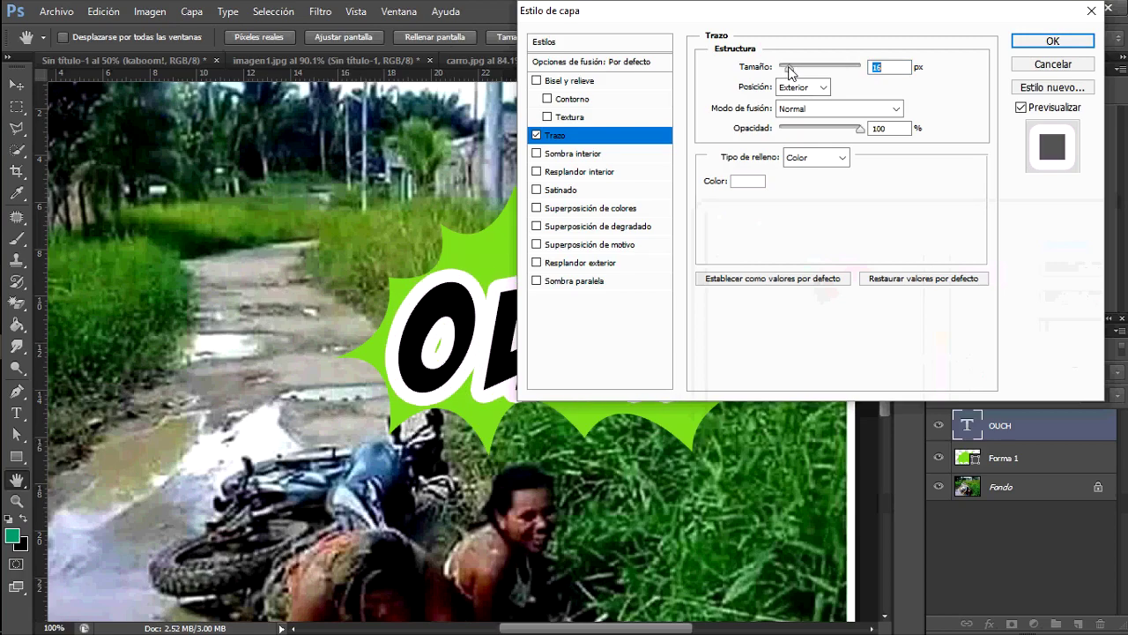
Add a black drop shadow to OUCH at 118°, 22 px distance, and apply.
mouse_move(912, 25)
mouse_down()
mouse_move(1095, 174)
mouse_move(956, 25)
mouse_up()
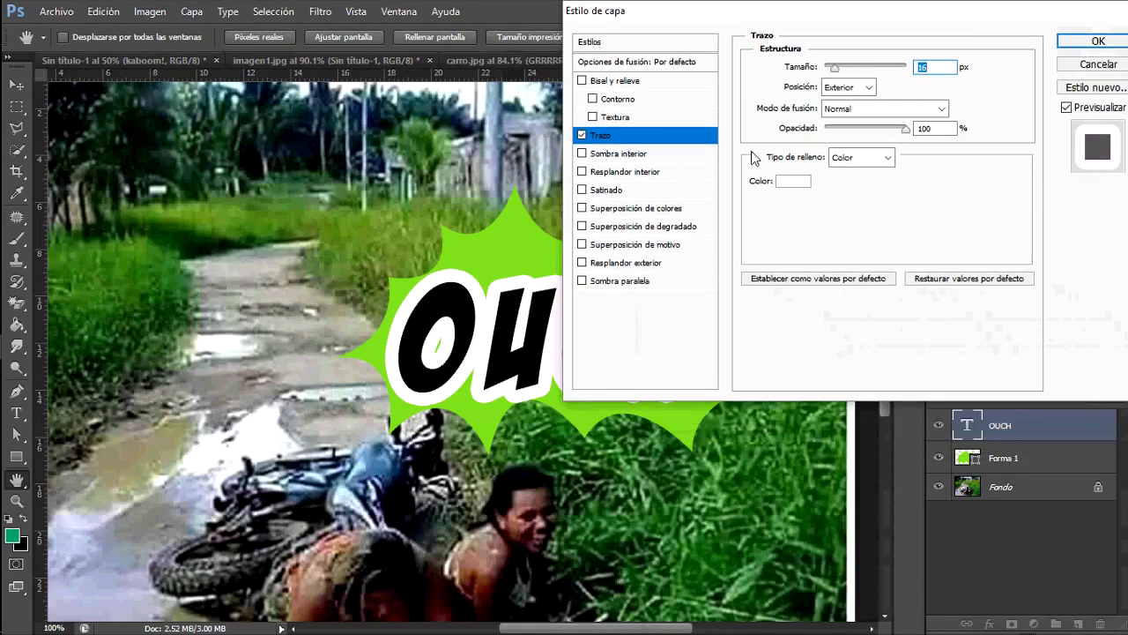
mouse_move(718, 17)
mouse_down()
mouse_move(894, 45)
mouse_move(817, 27)
mouse_up()
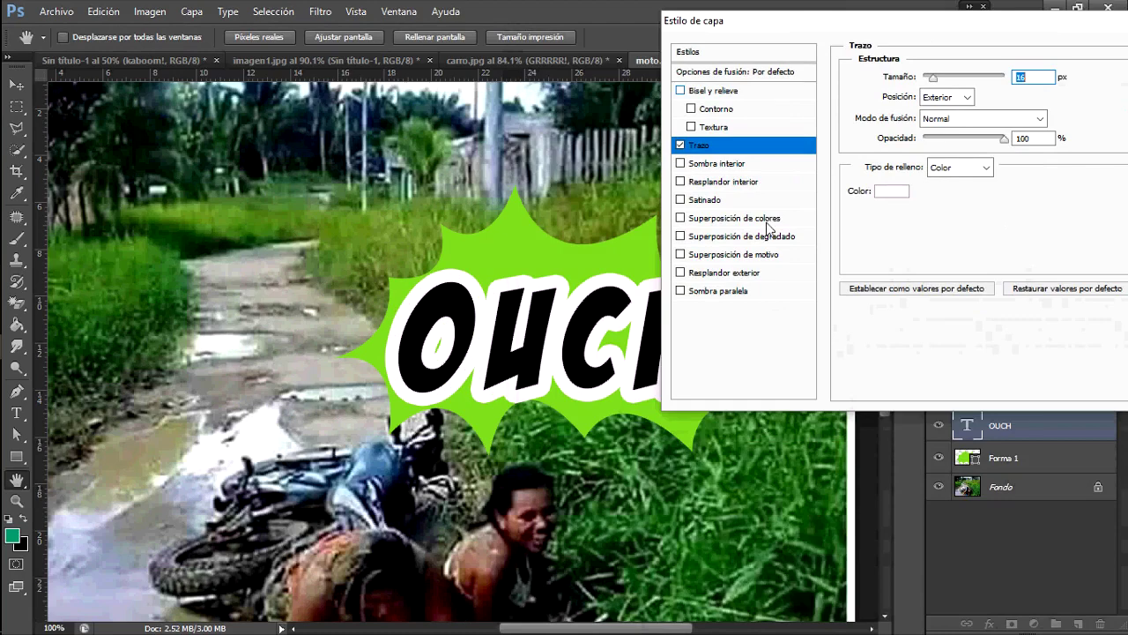
click(698, 292)
drag(607, 353, 610, 366)
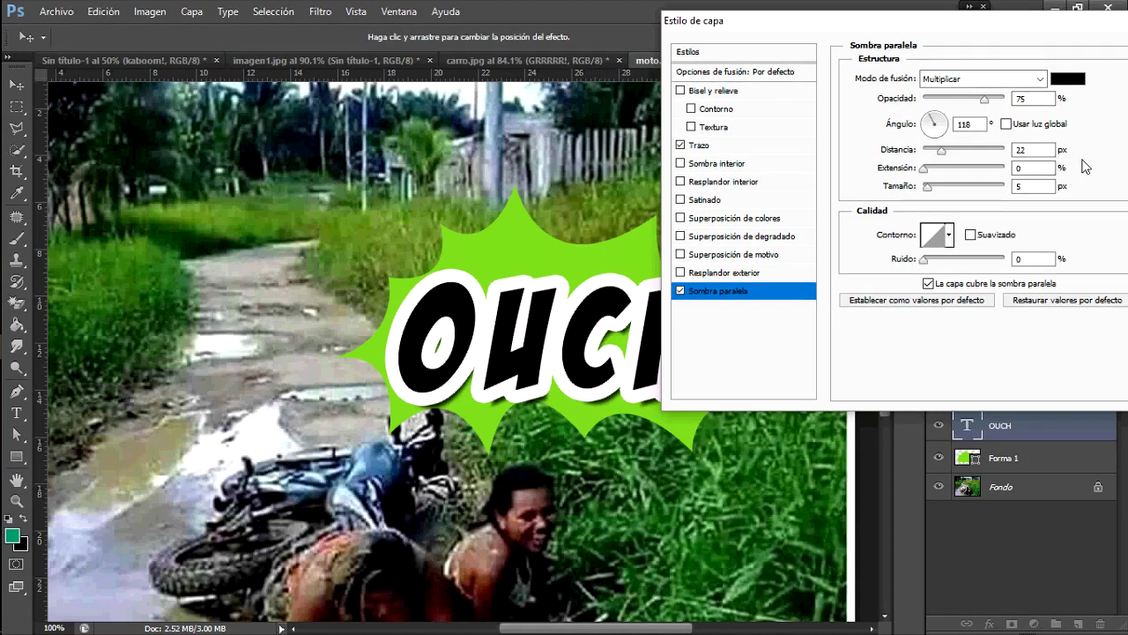
key(Return)
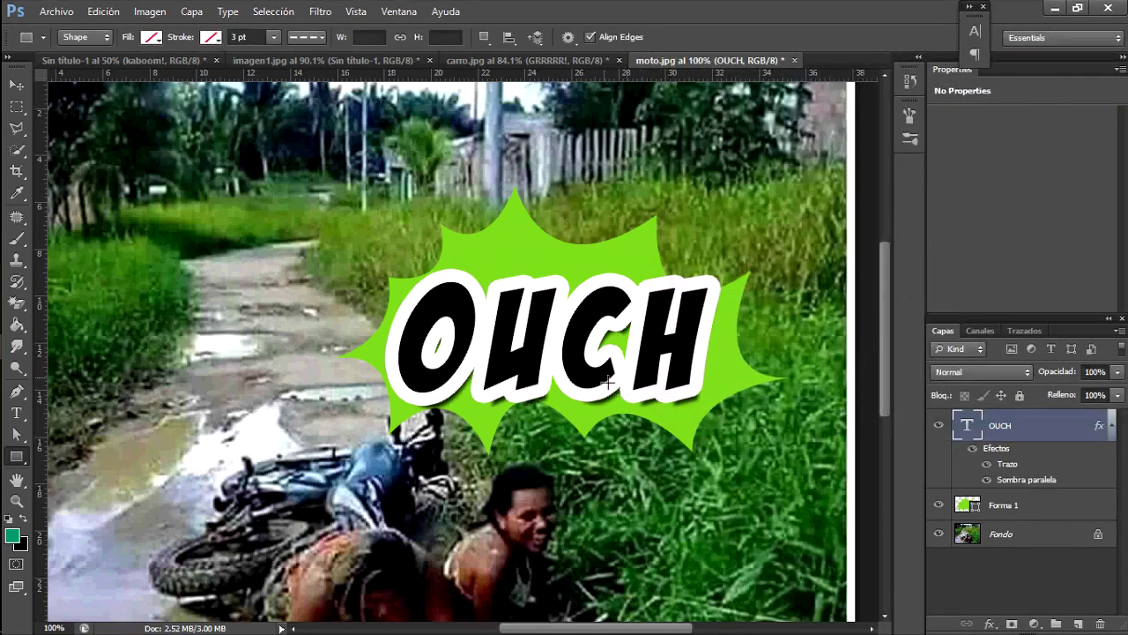
Fit the photo on screen and select the green burst layer (Forma 1) with OUCH.
click(16, 499)
right_click(348, 358)
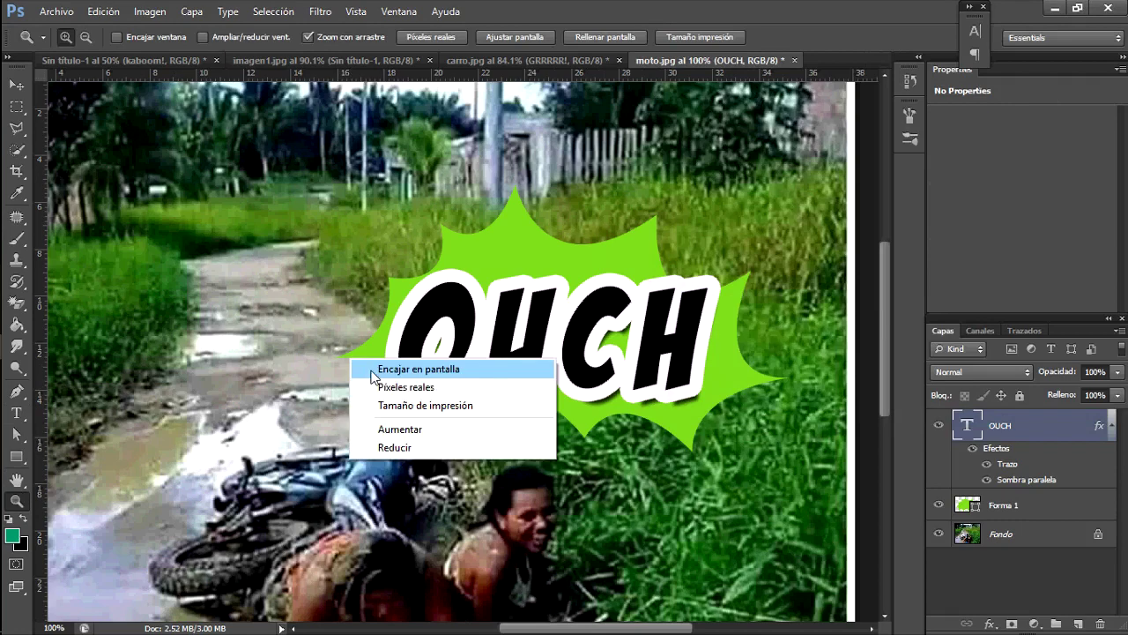
click(415, 366)
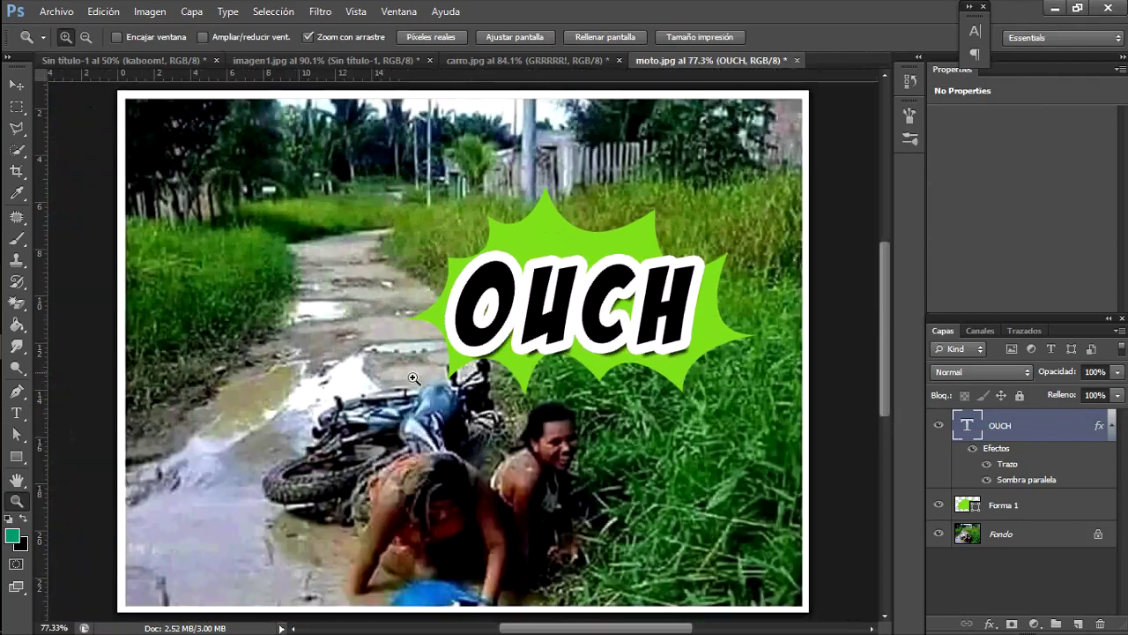
click(1112, 427)
shift+click(1080, 467)
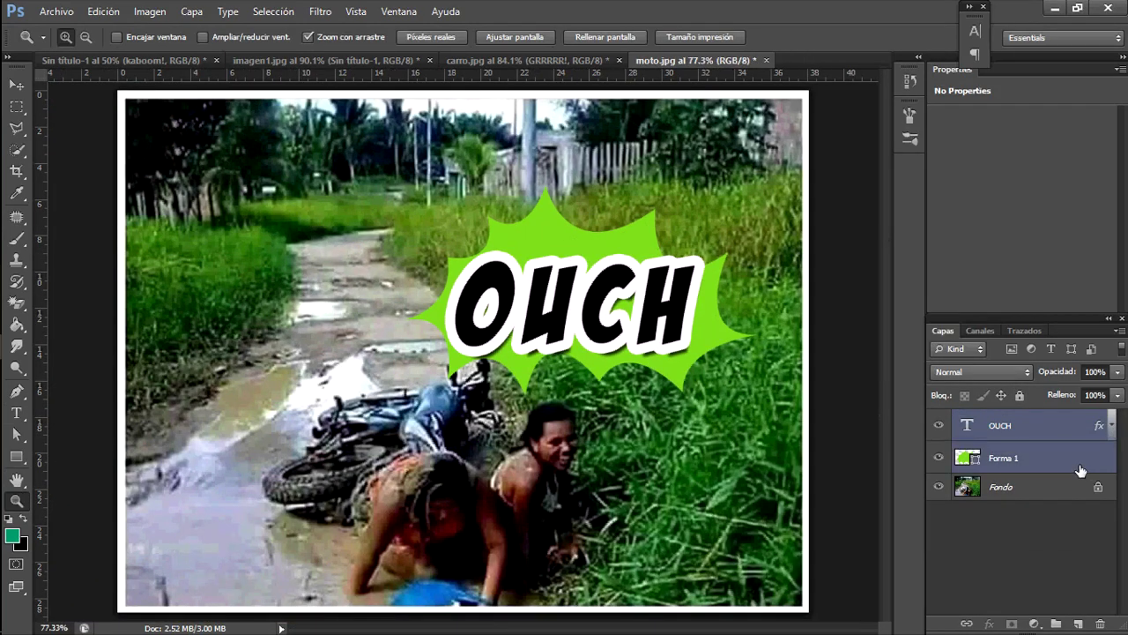
Rotate the OUCH burst and text about 9.10° clockwise and commit.
key(ctrl+t)
drag(839, 386, 824, 421)
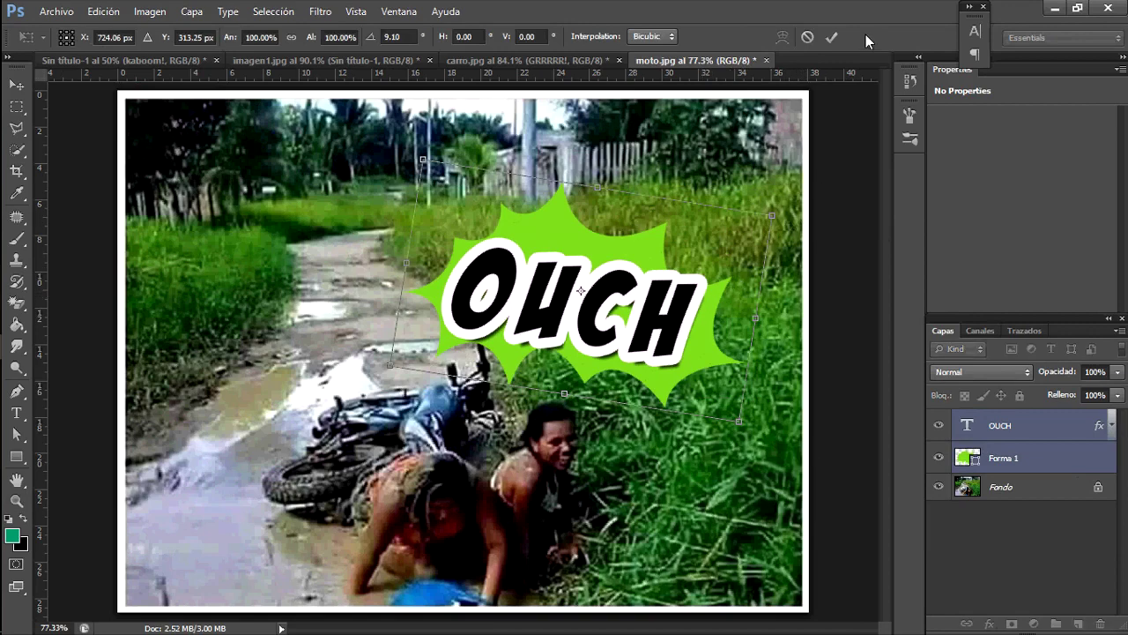
click(831, 37)
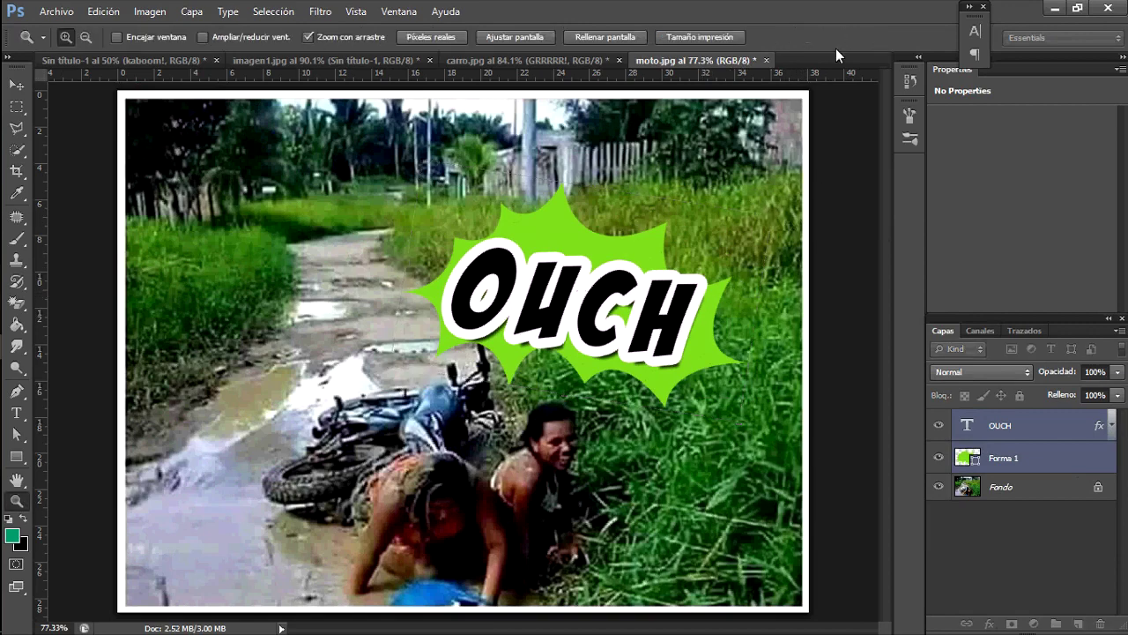
click(17, 113)
In a new browser tab, search Google for 'EMOJI RISA'.
click(423, 13)
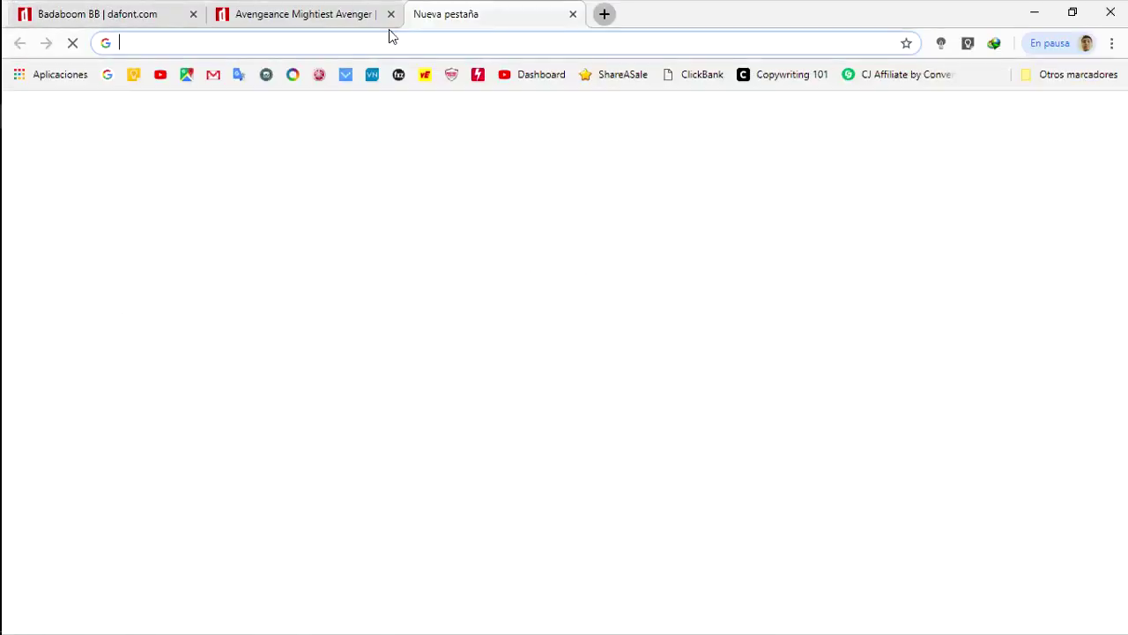
text(EMJO)
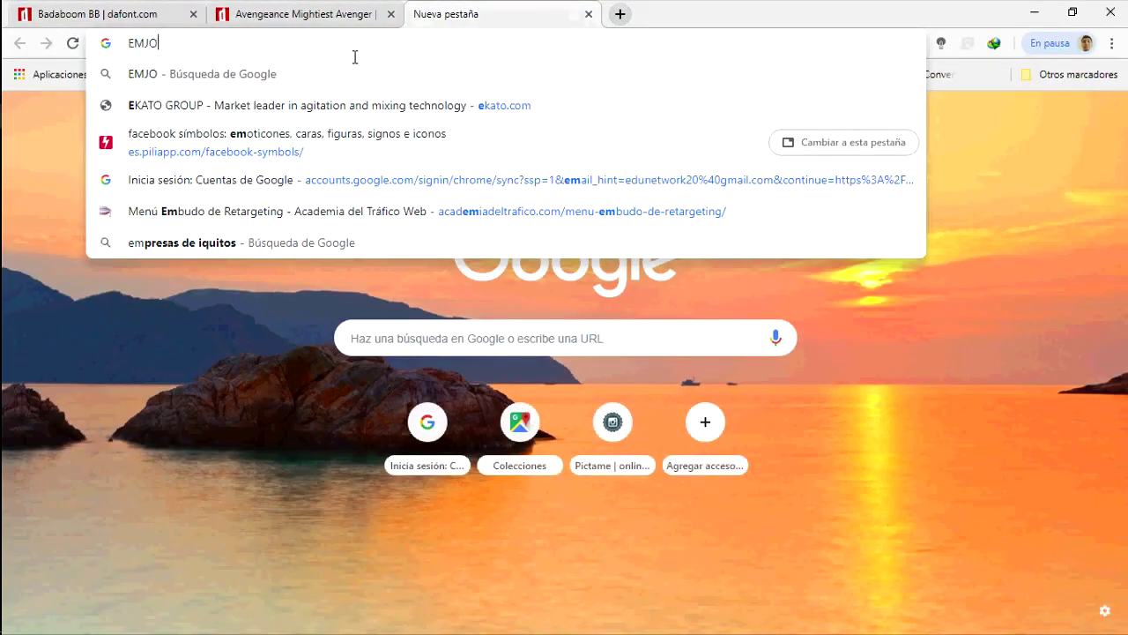
key(BackSpace)
key(BackSpace)
text(OJI RISA)
key(Return)
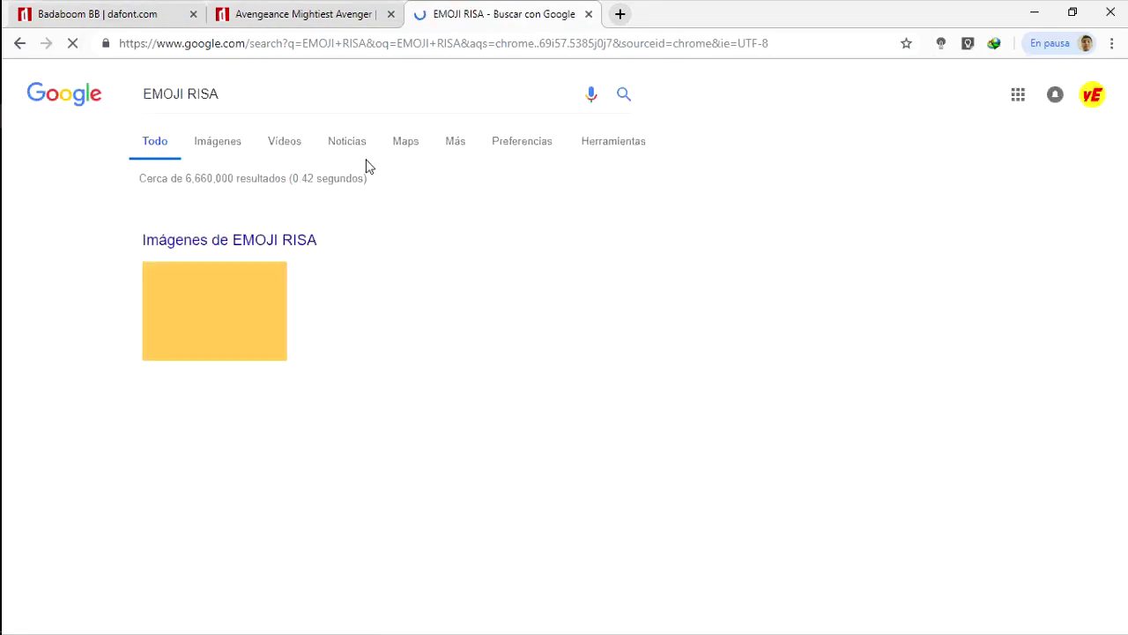
From the image results, save a laughing-crying emoji as risa.png.
right_click(269, 290)
click(291, 296)
click(677, 18)
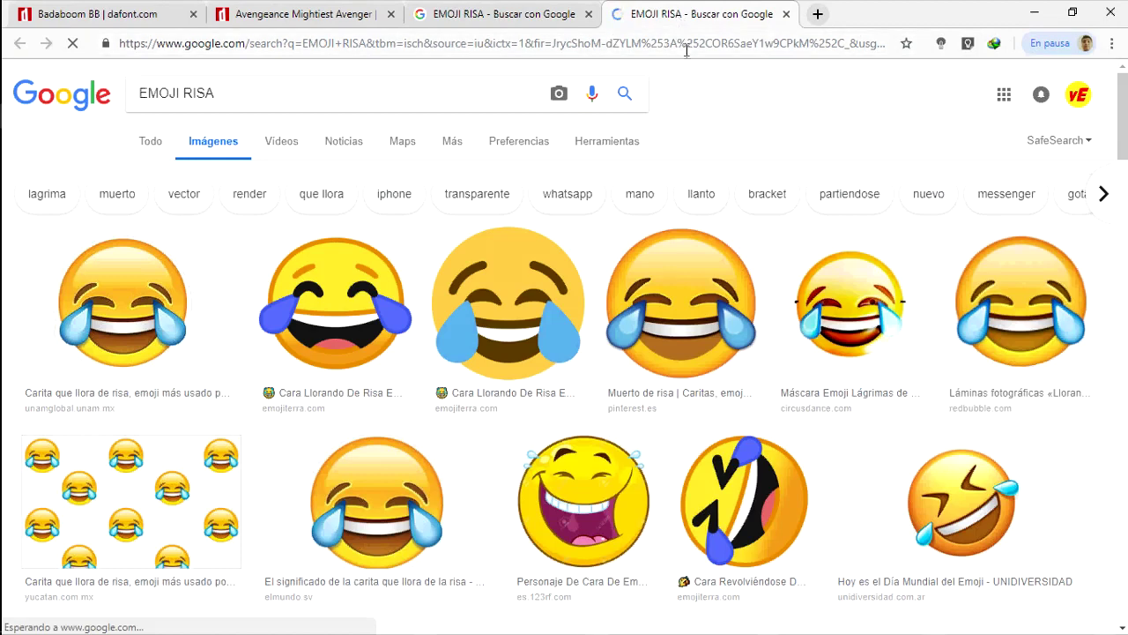
click(509, 307)
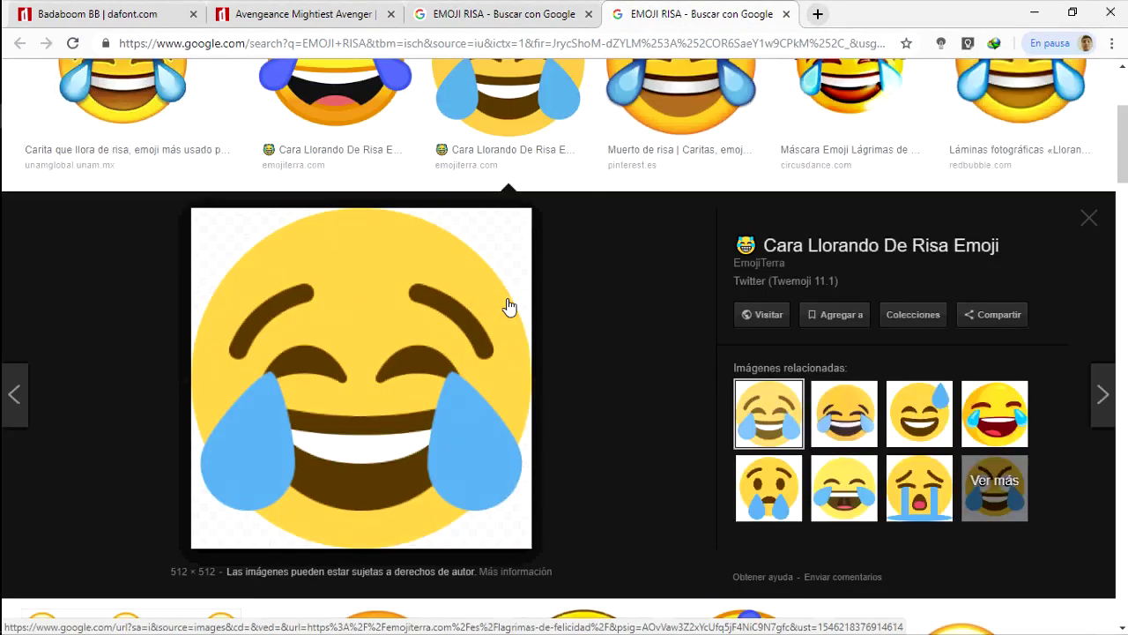
right_click(467, 291)
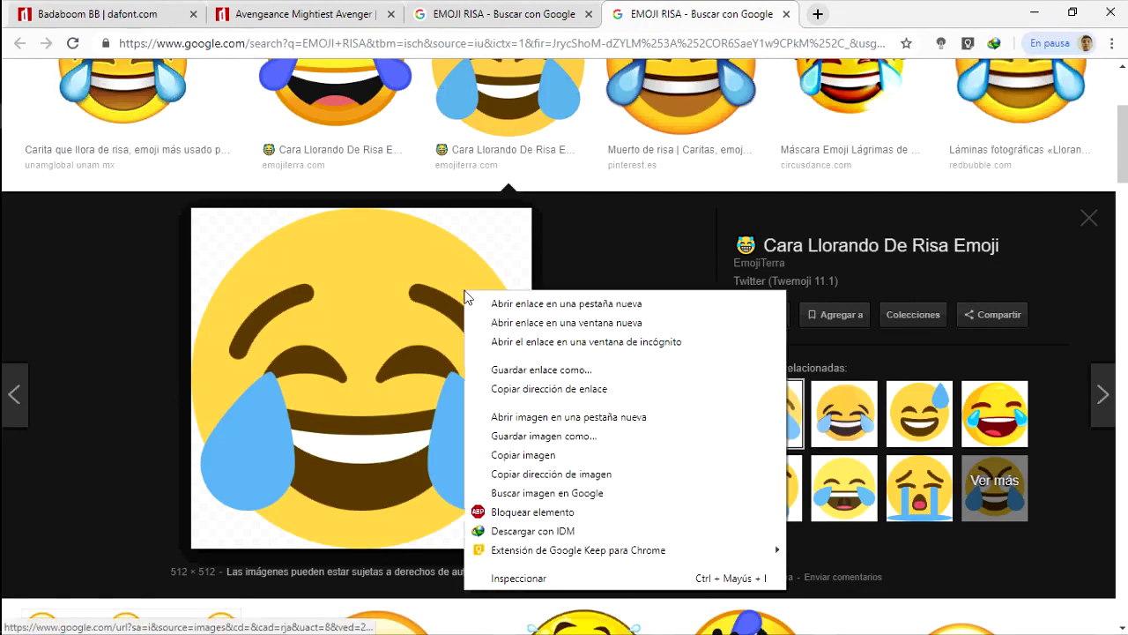
click(538, 417)
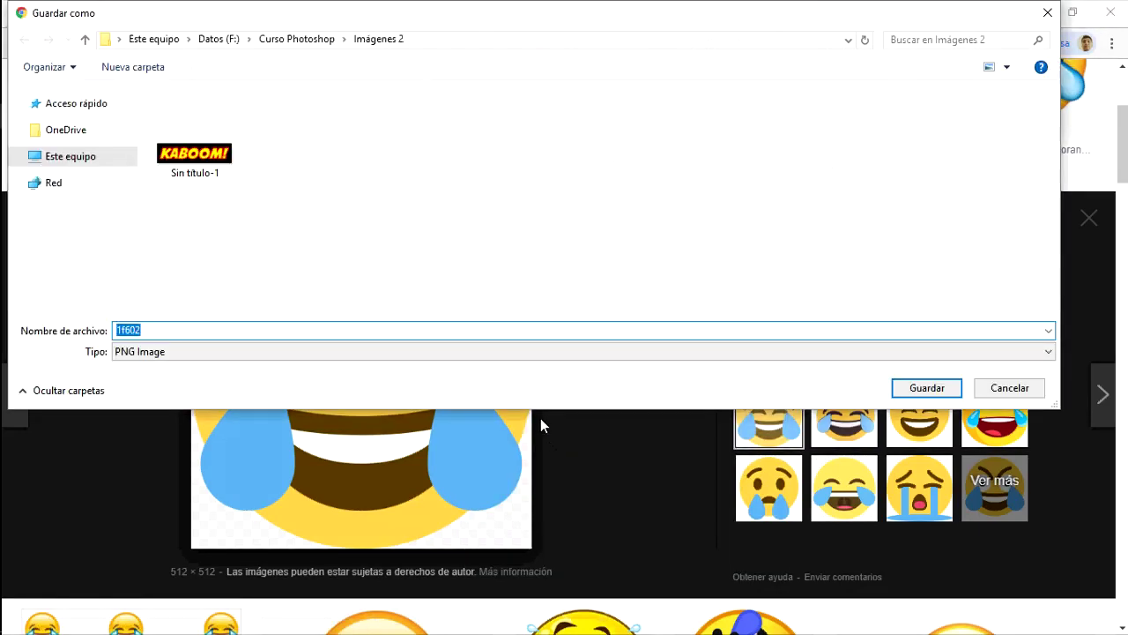
key(Return)
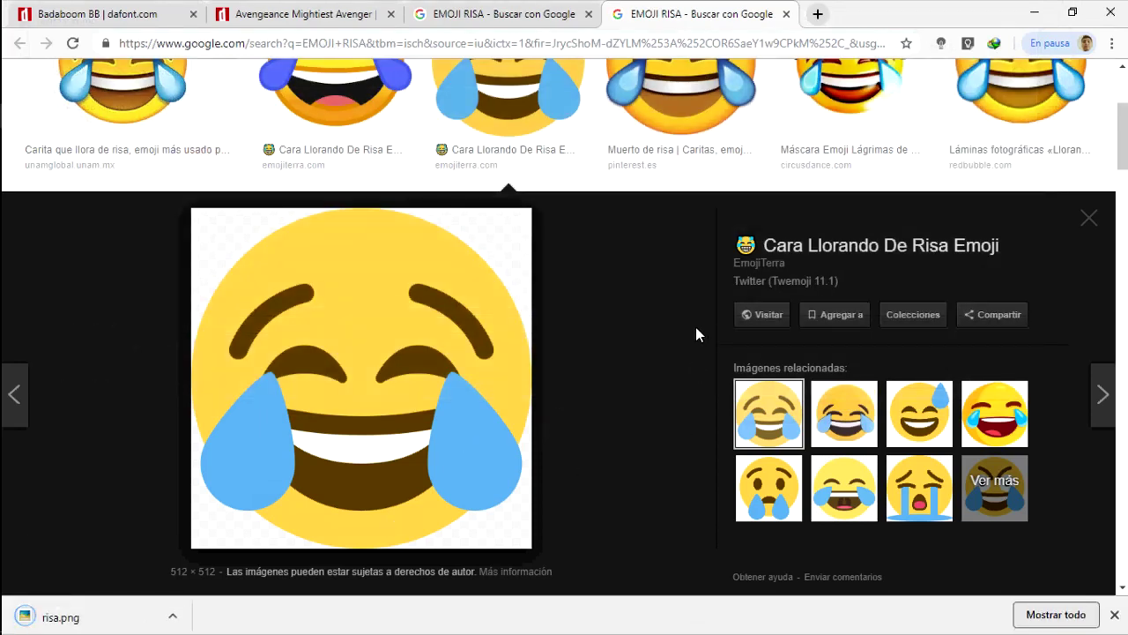
click(17, 347)
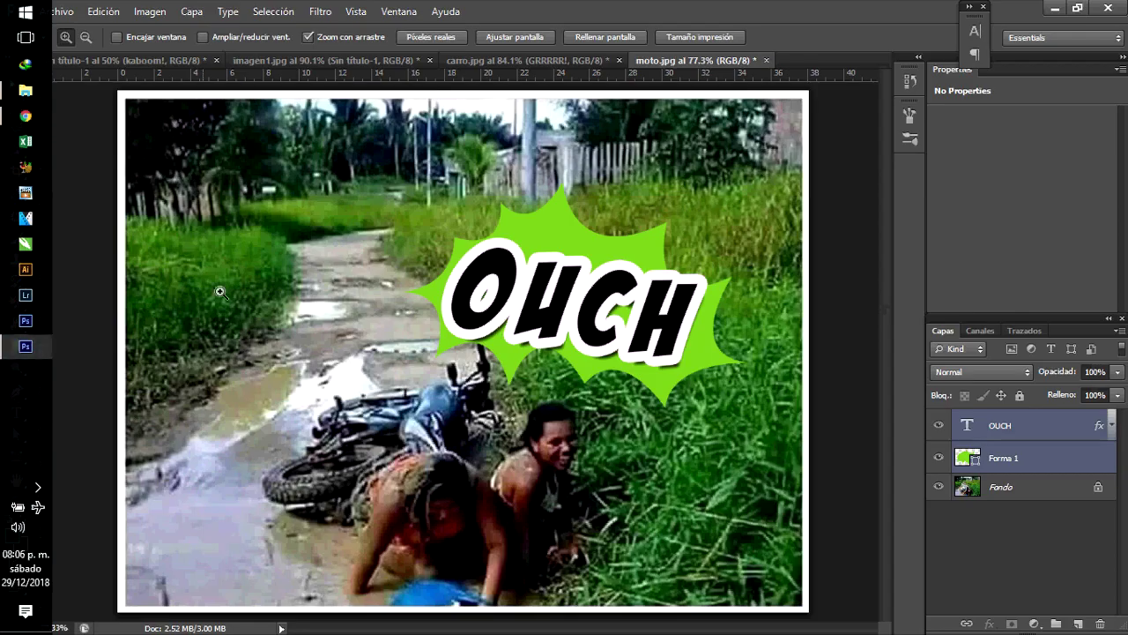
Place risa.png, enlarging it about 907% and tilting it roughly -15°.
click(56, 12)
click(88, 282)
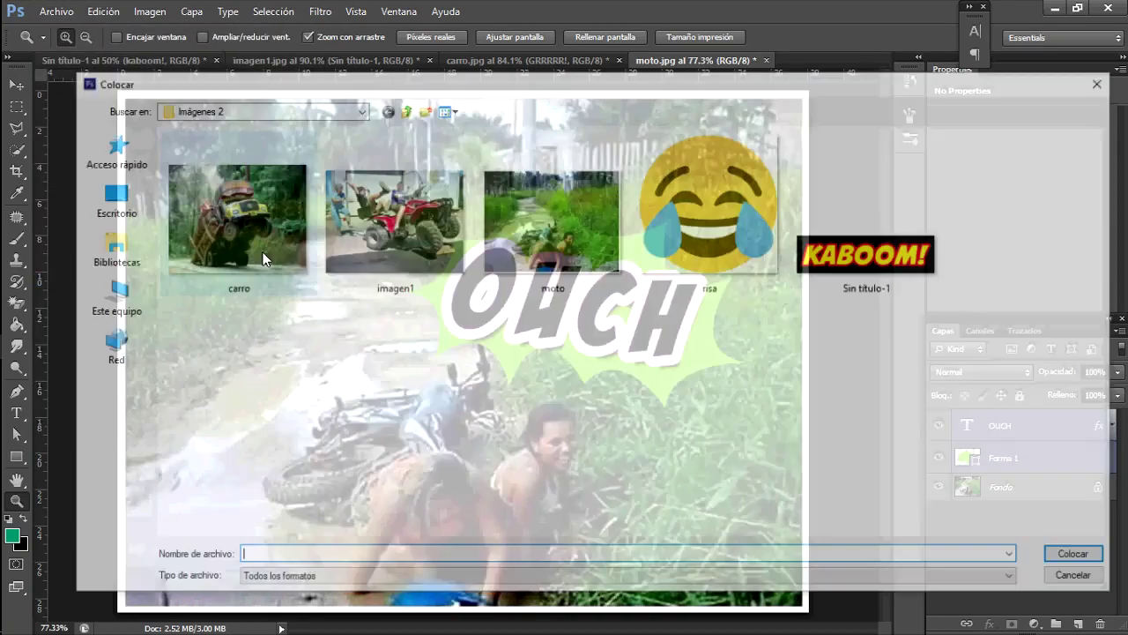
double_click(677, 214)
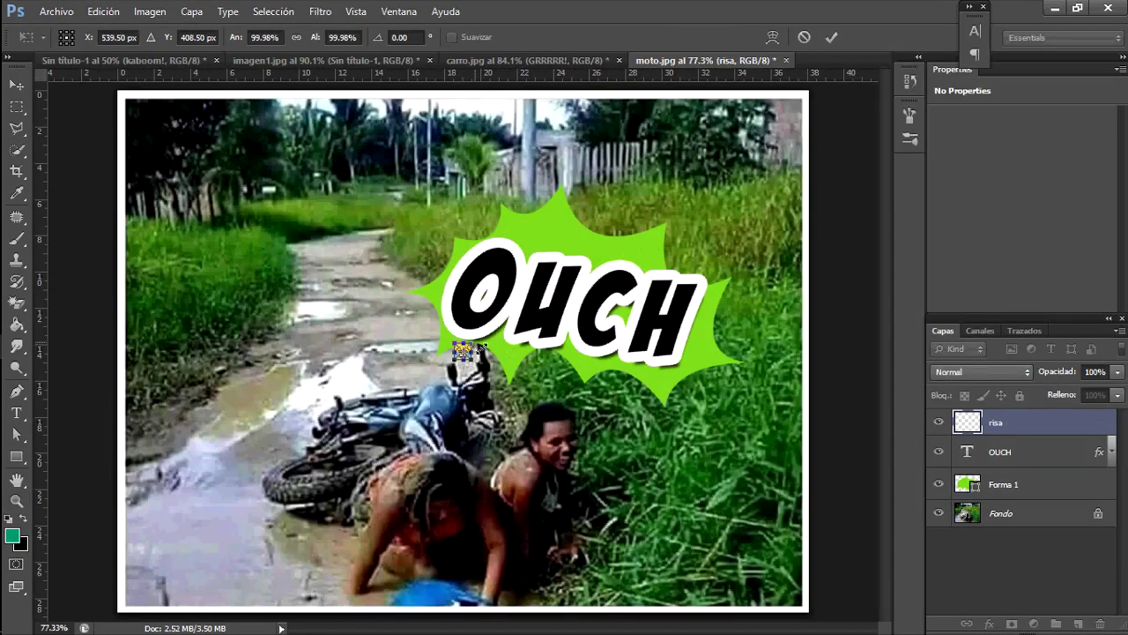
drag(574, 249, 322, 296)
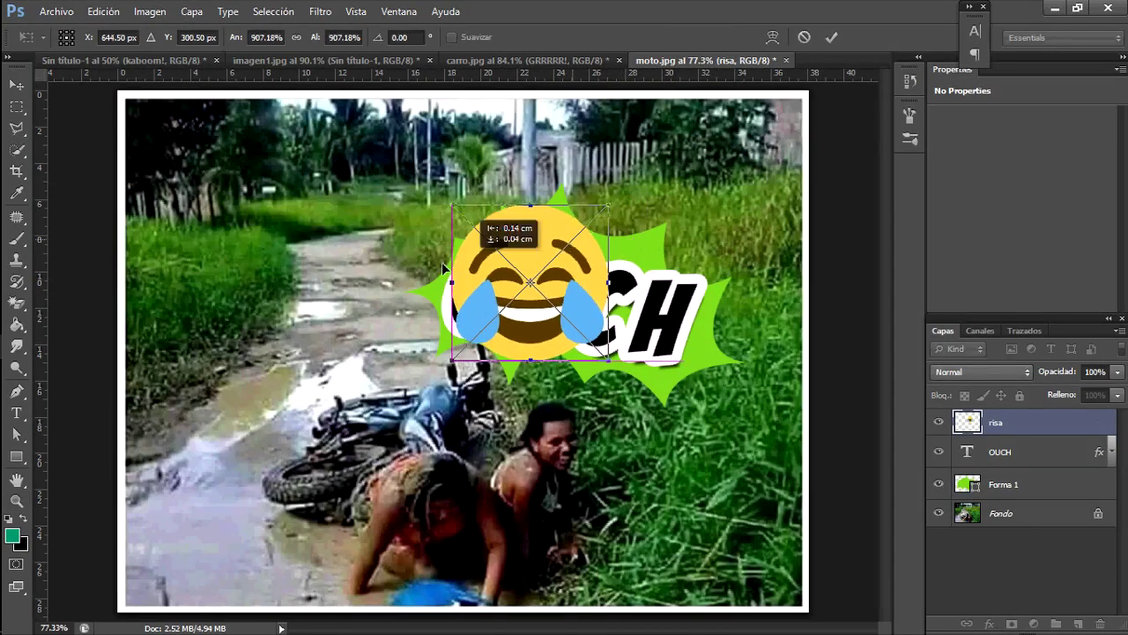
drag(426, 245, 401, 209)
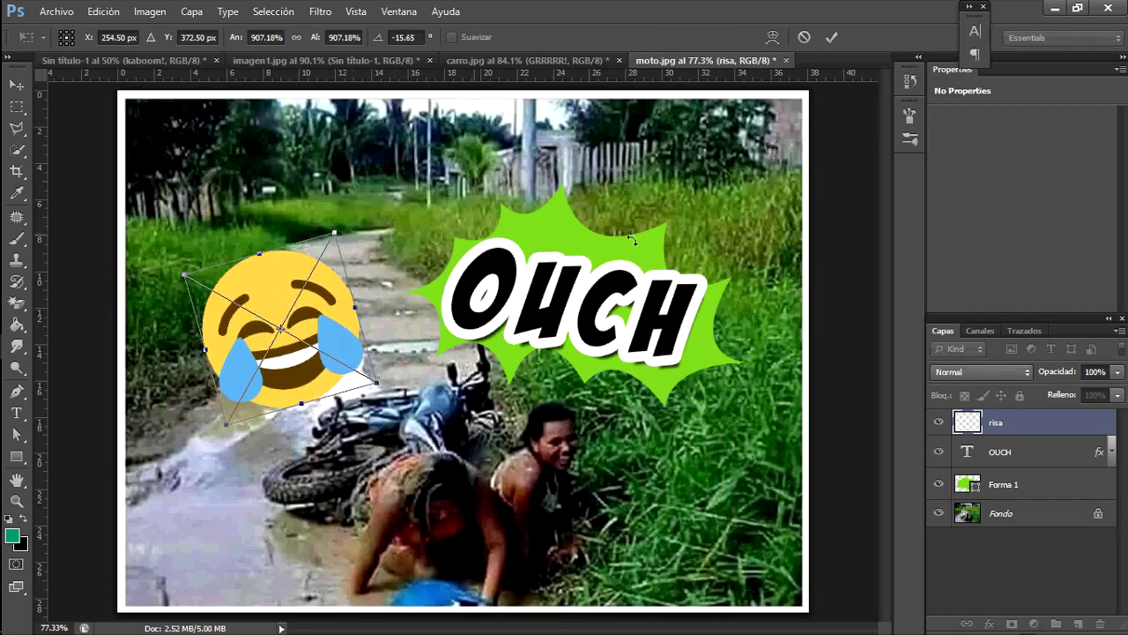
click(831, 37)
Move the emoji to the upper left beside the OUCH burst.
key(v)
drag(309, 317, 282, 266)
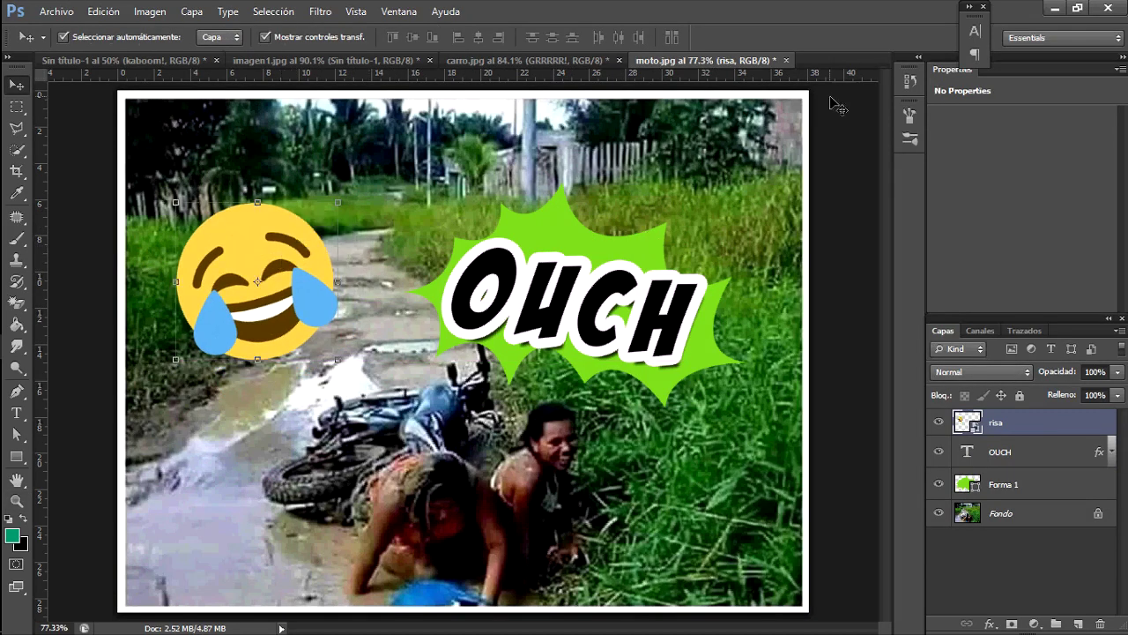
click(804, 150)
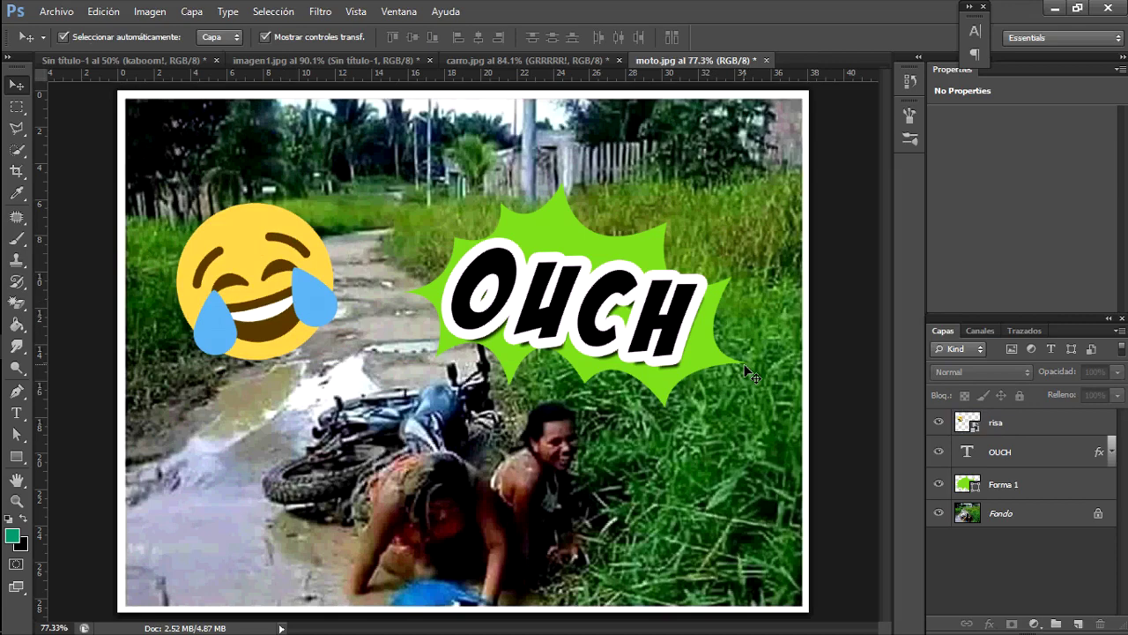
click(528, 60)
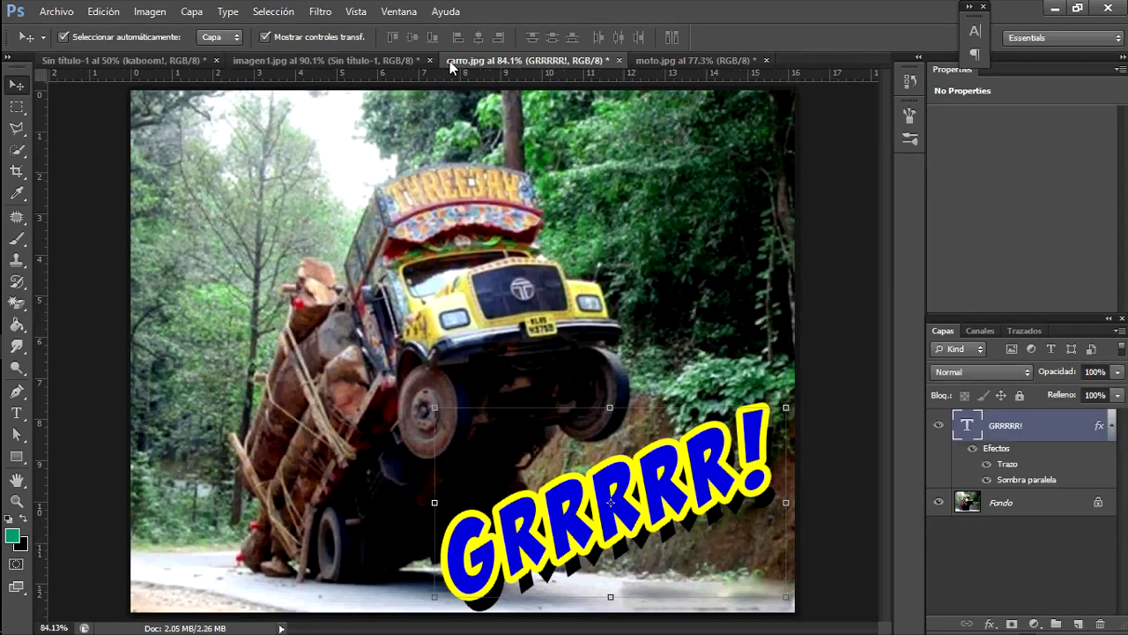
click(398, 139)
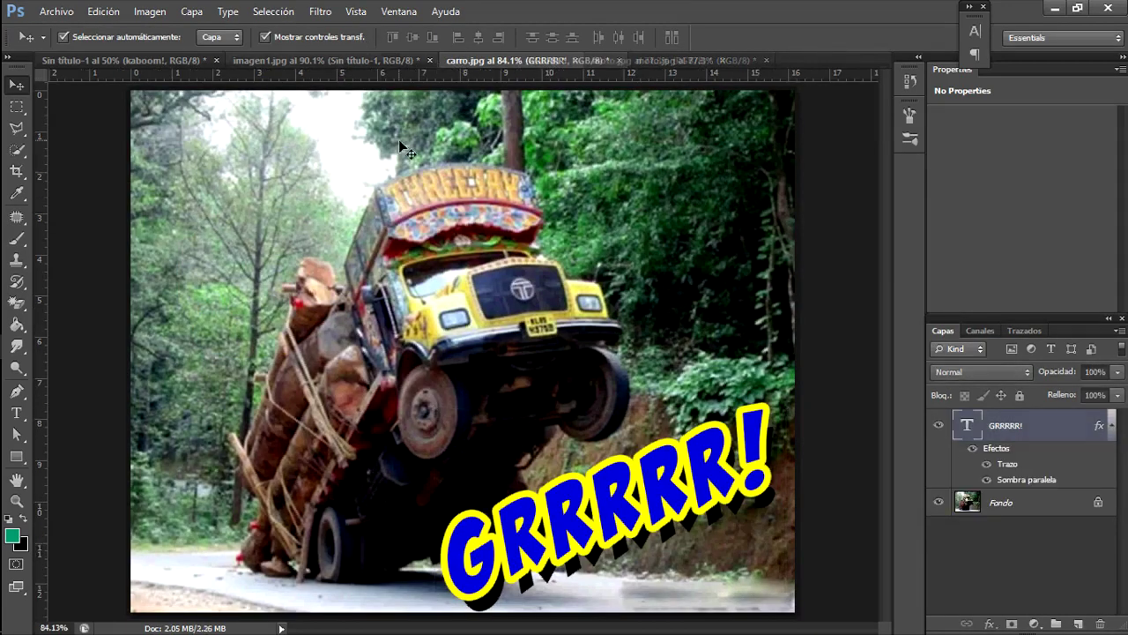
click(343, 60)
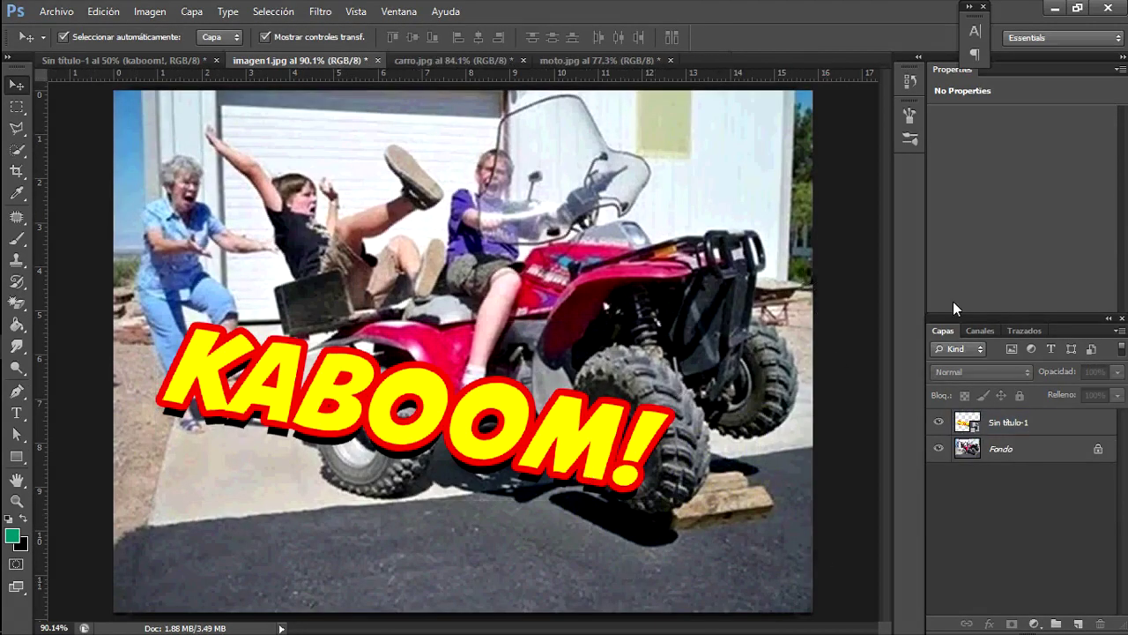
click(470, 64)
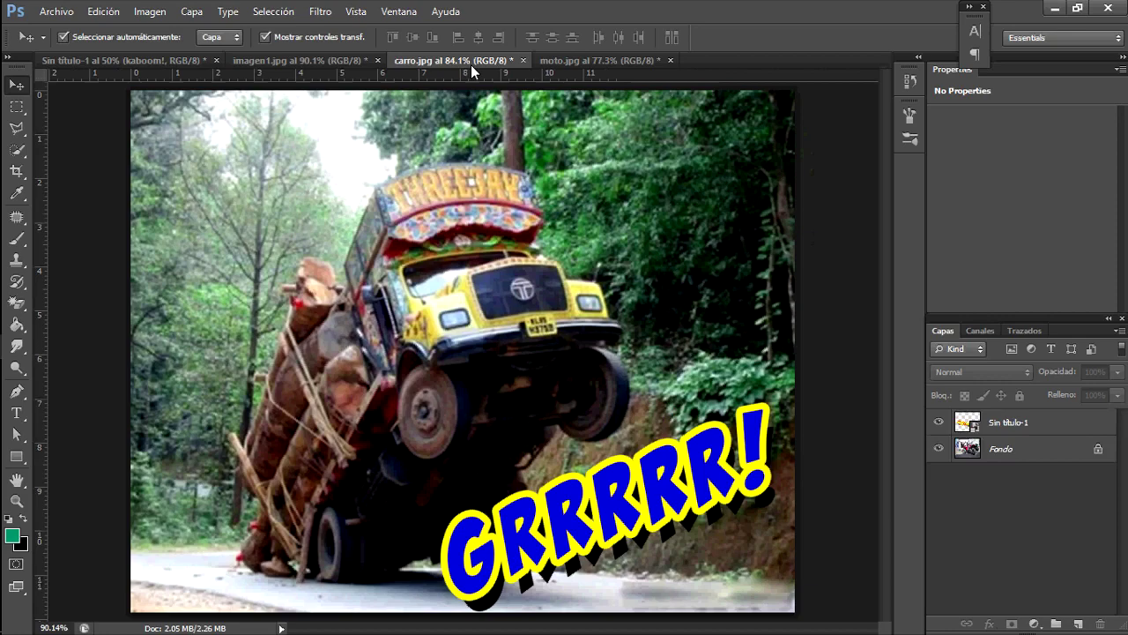
click(560, 65)
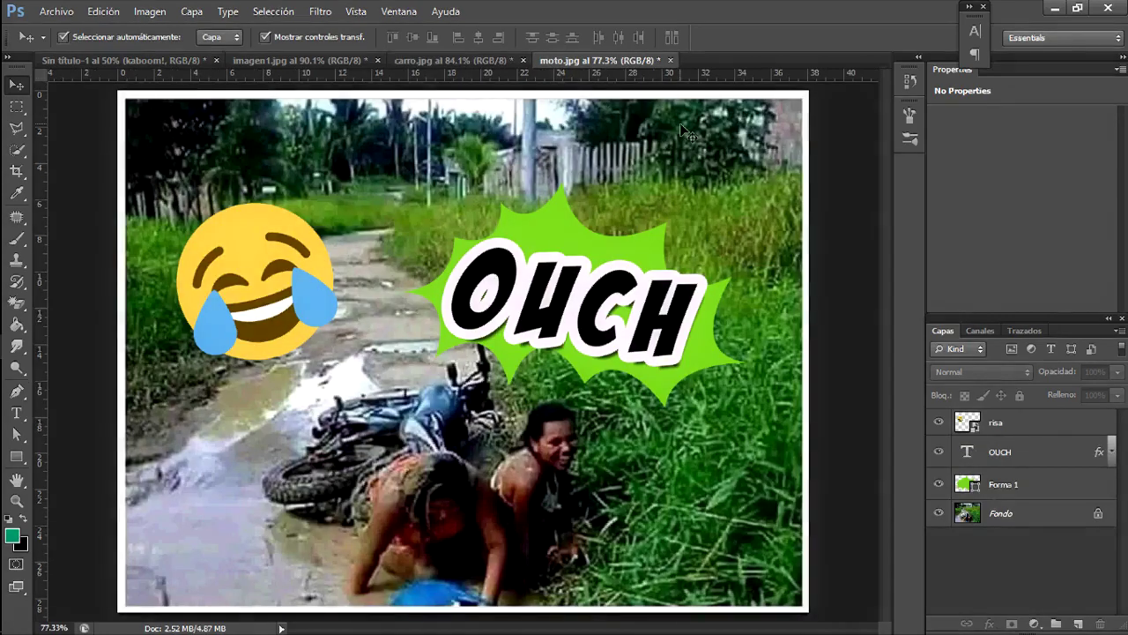